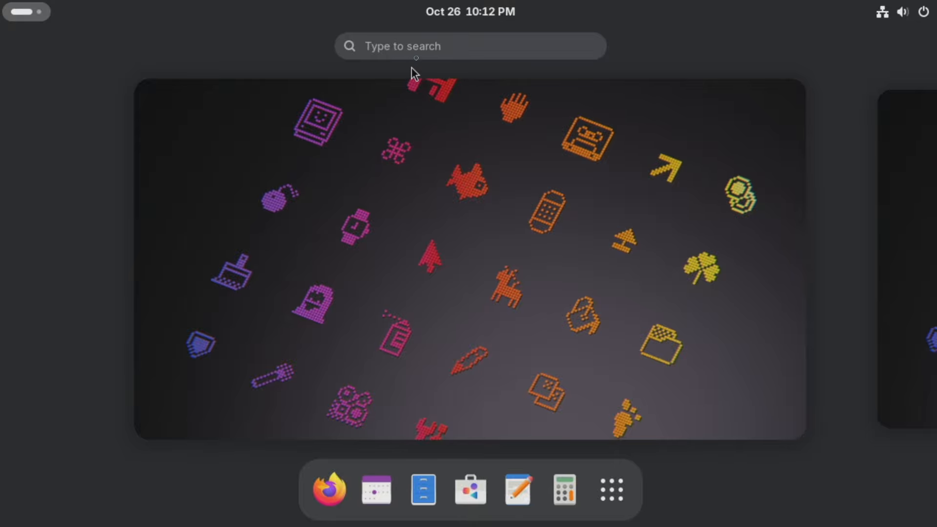
Search the activities overview for "terminal" and clear the search.
{"action": "left_click", "coordinate": [421, 50]}
{"action": "type", "text": "terminal"}
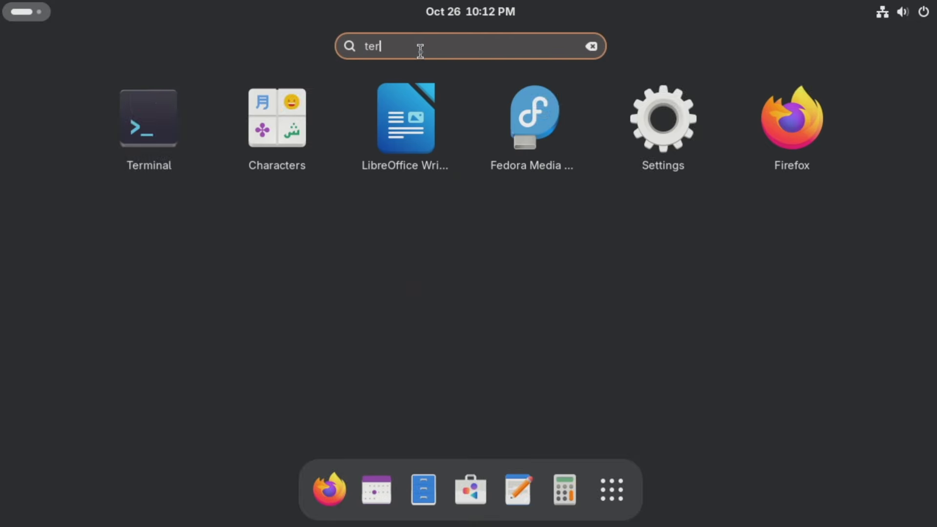
{"action": "key", "text": "BackSpace"}
{"action": "key", "text": "BackSpace"}
{"action": "key", "text": "BackSpace"}
{"action": "key", "text": "BackSpace"}
{"action": "key", "text": "BackSpace"}
{"action": "key", "text": "BackSpace"}
{"action": "key", "text": "BackSpace"}
{"action": "key", "text": "BackSpace"}
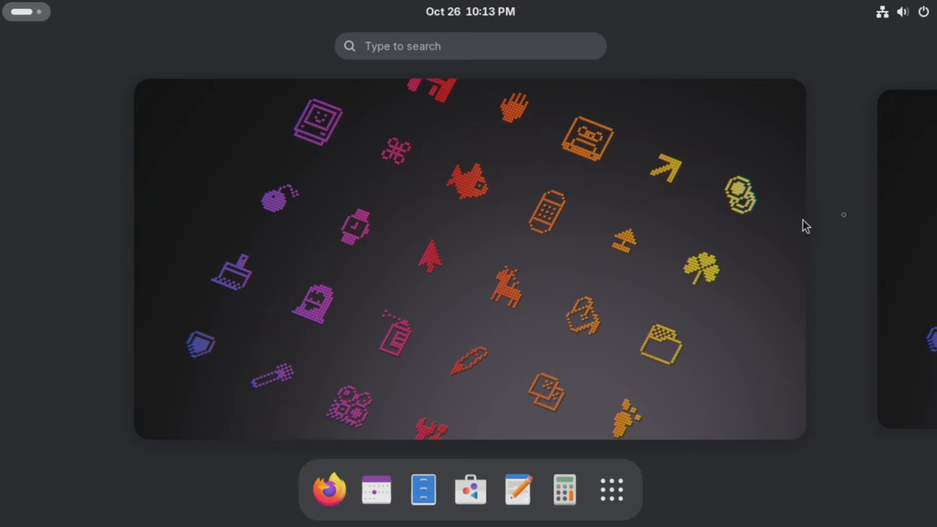
Preview the second workspace and look through the Utilities and System folders in the application grid.
{"action": "left_click", "coordinate": [903, 214]}
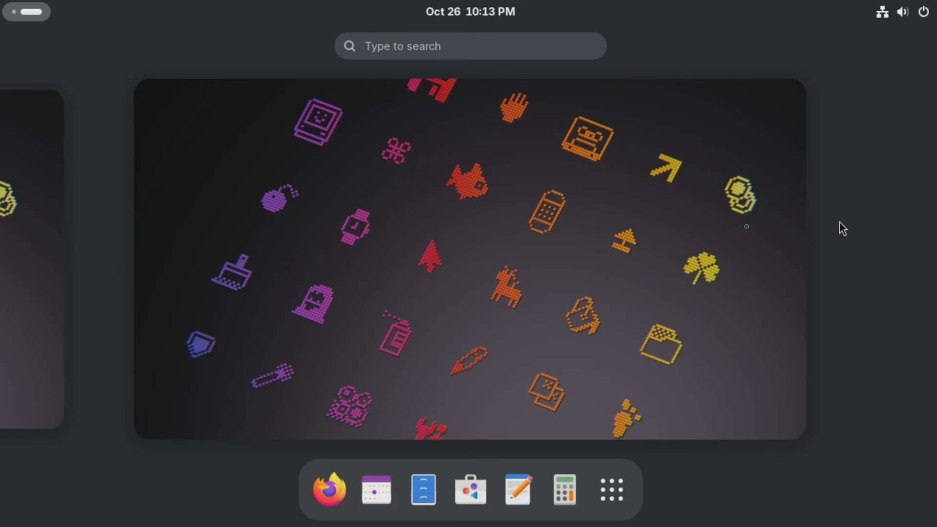
{"action": "left_click", "coordinate": [43, 234]}
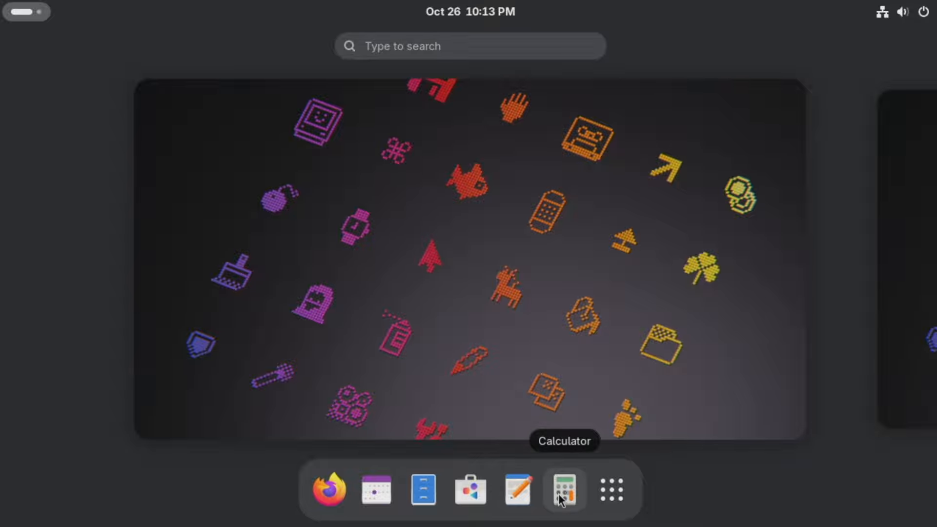
{"action": "left_click", "coordinate": [610, 496]}
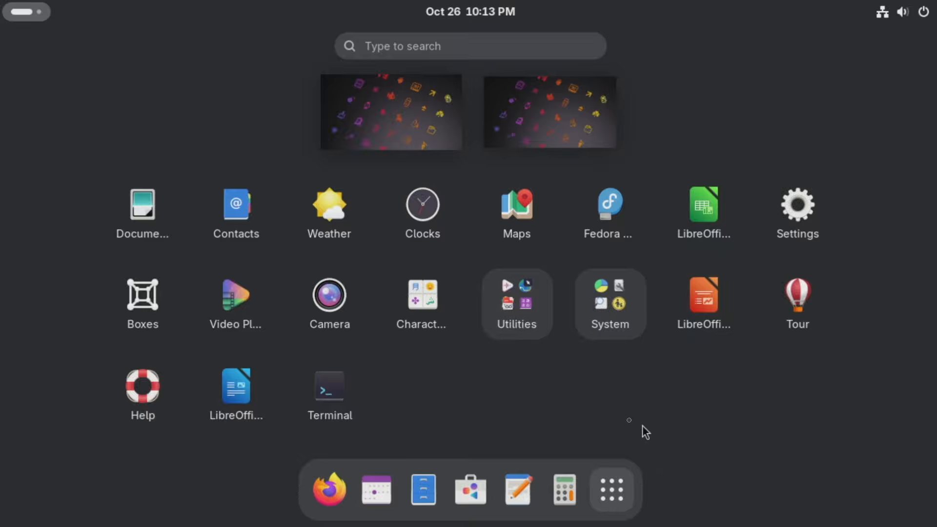
{"action": "left_click", "coordinate": [539, 322]}
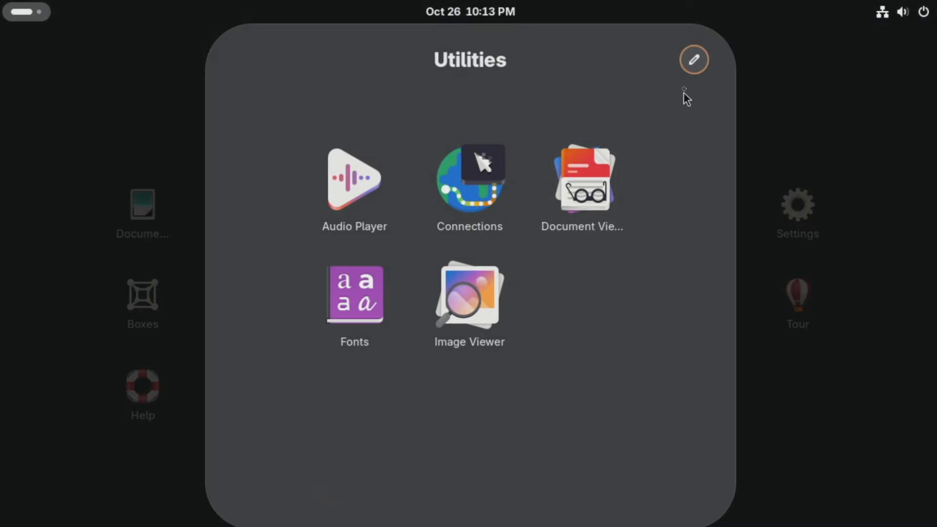
{"action": "left_click", "coordinate": [756, 433]}
{"action": "left_click", "coordinate": [622, 324]}
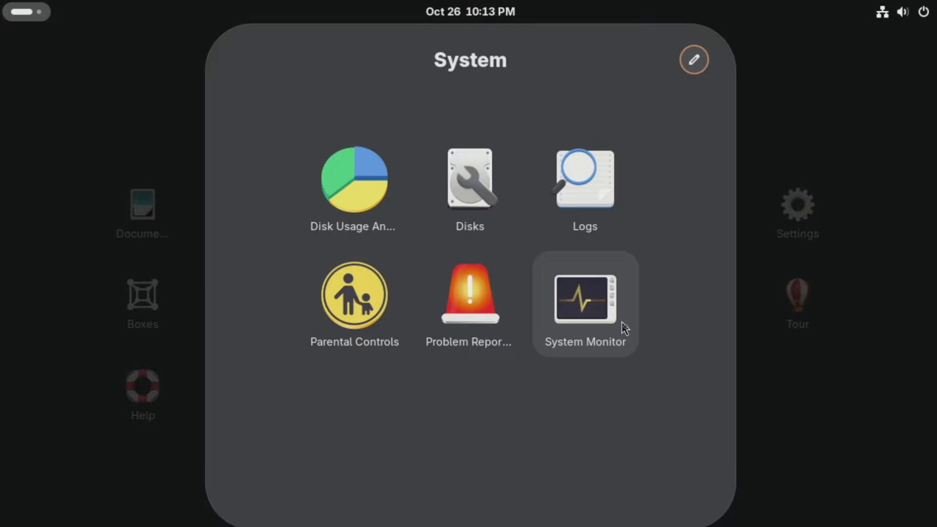
{"action": "left_click", "coordinate": [803, 454]}
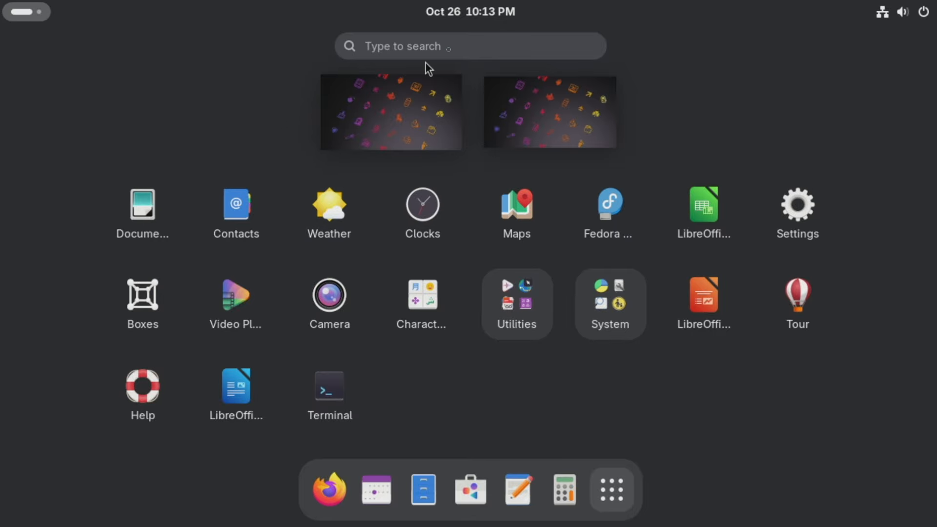
Open Settings and review the Privacy & Security, Accessibility, Printers, Color Management, Keyboard, and Mouse & Touchpad pages.
{"action": "left_click", "coordinate": [790, 217]}
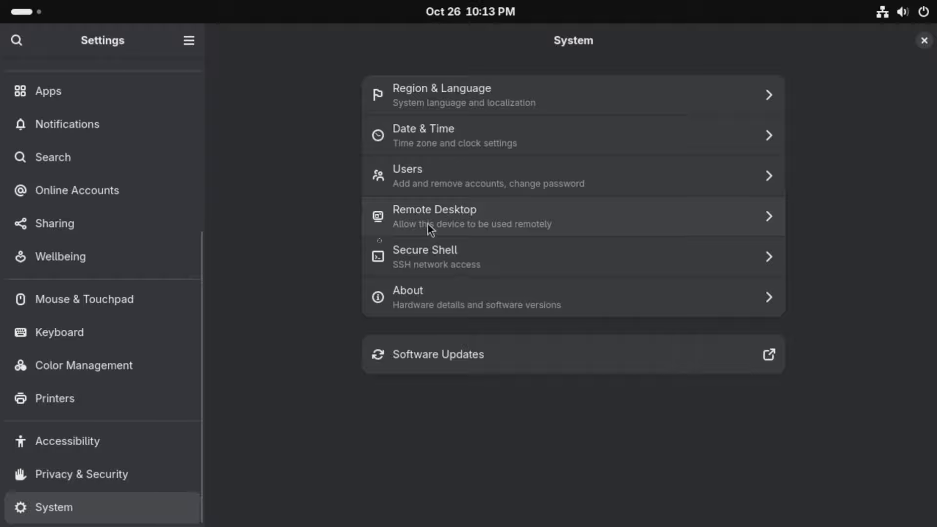
{"action": "left_click", "coordinate": [145, 472]}
{"action": "left_click", "coordinate": [147, 449]}
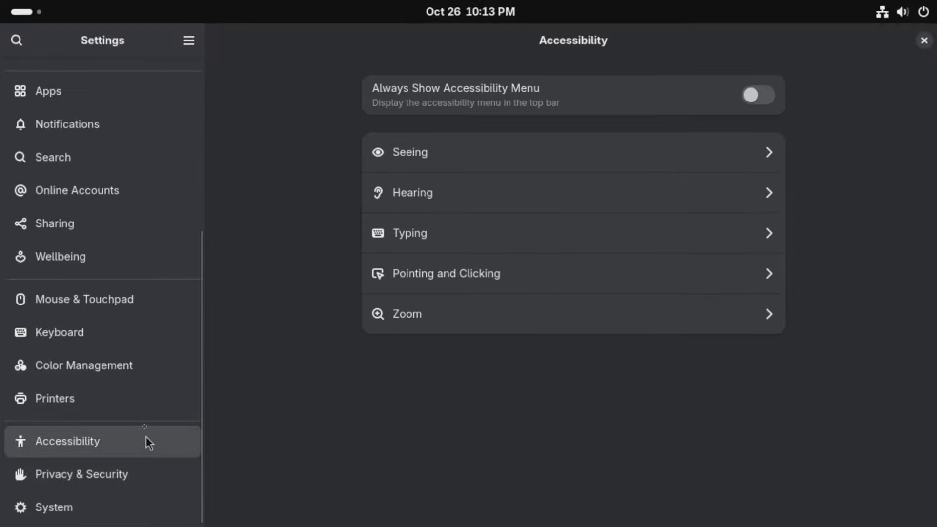
{"action": "left_click", "coordinate": [145, 409]}
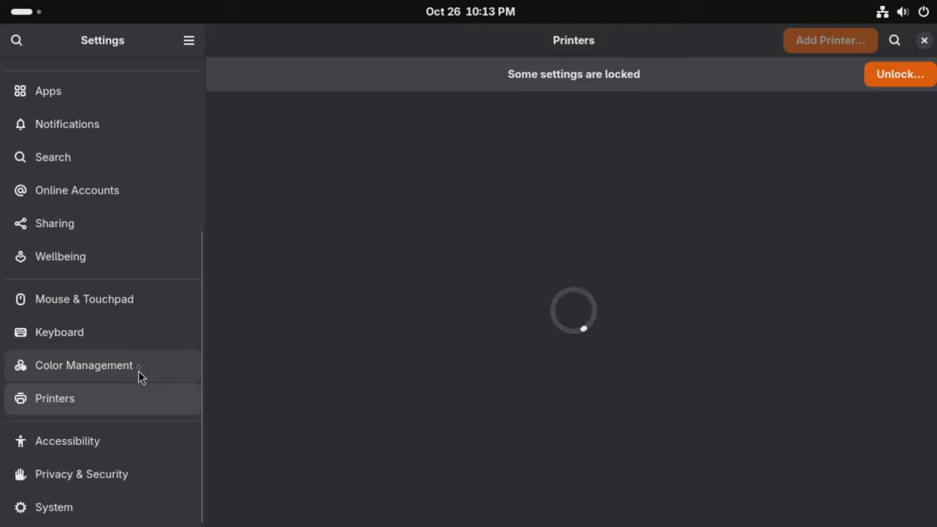
{"action": "left_click", "coordinate": [138, 369]}
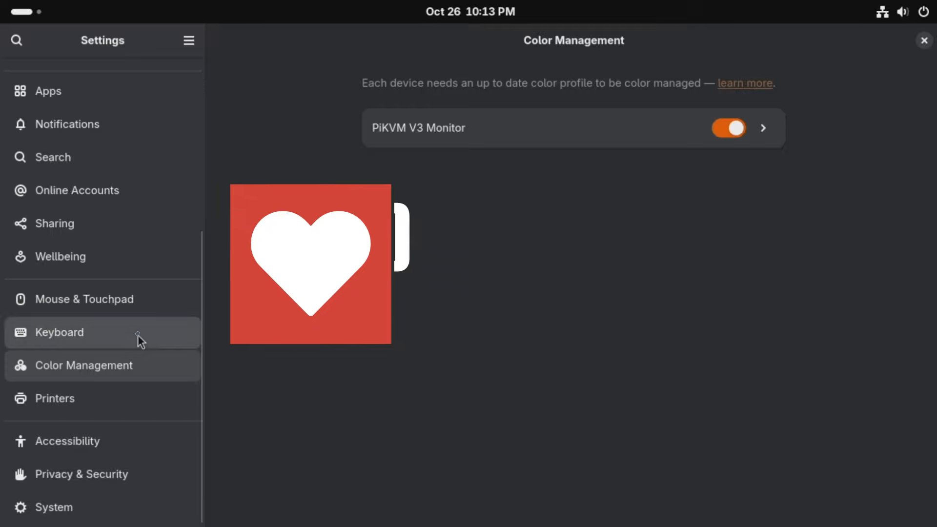
{"action": "left_click", "coordinate": [138, 335]}
{"action": "left_click", "coordinate": [137, 299]}
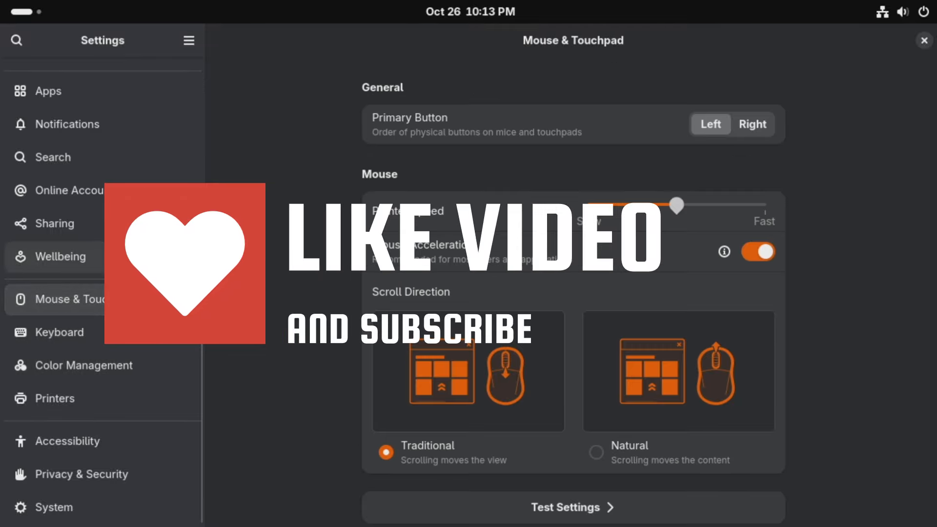
Review the Wellbeing, Sharing, Online Accounts, Search, Notifications and Apps pages in Settings.
{"action": "left_click", "coordinate": [137, 259]}
{"action": "left_click", "coordinate": [138, 224]}
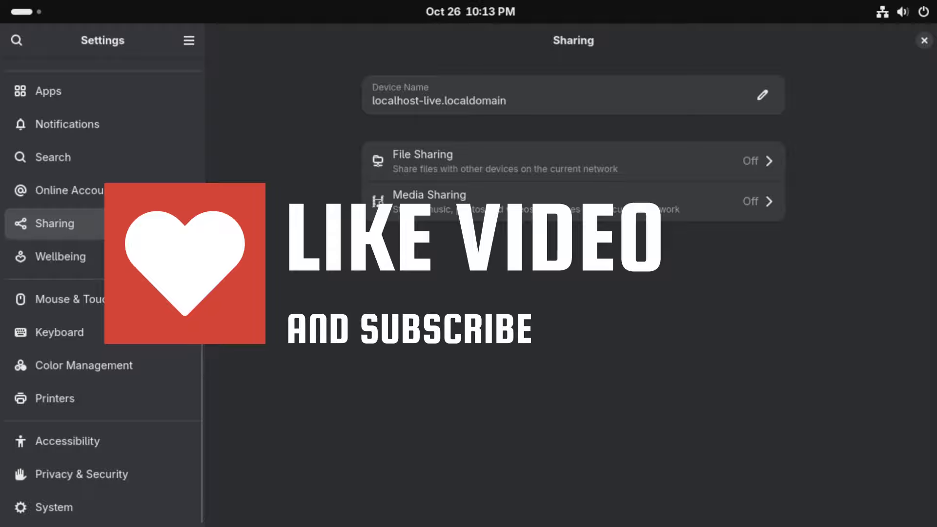
{"action": "left_click", "coordinate": [164, 180]}
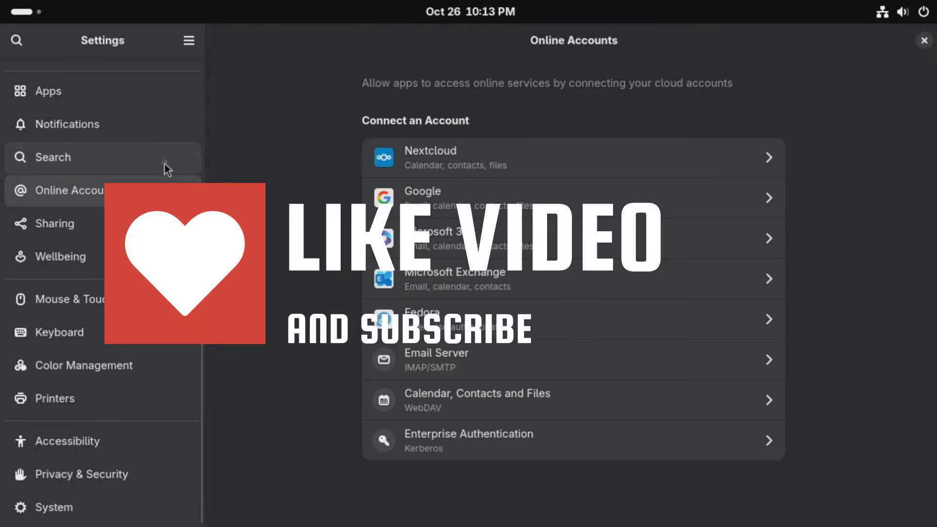
{"action": "left_click", "coordinate": [165, 161]}
{"action": "left_click", "coordinate": [163, 128]}
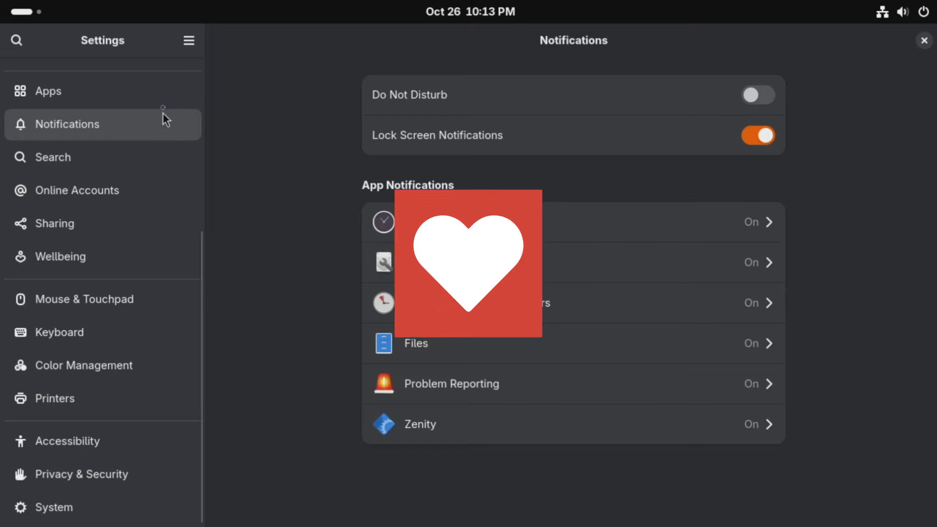
{"action": "left_click", "coordinate": [163, 101]}
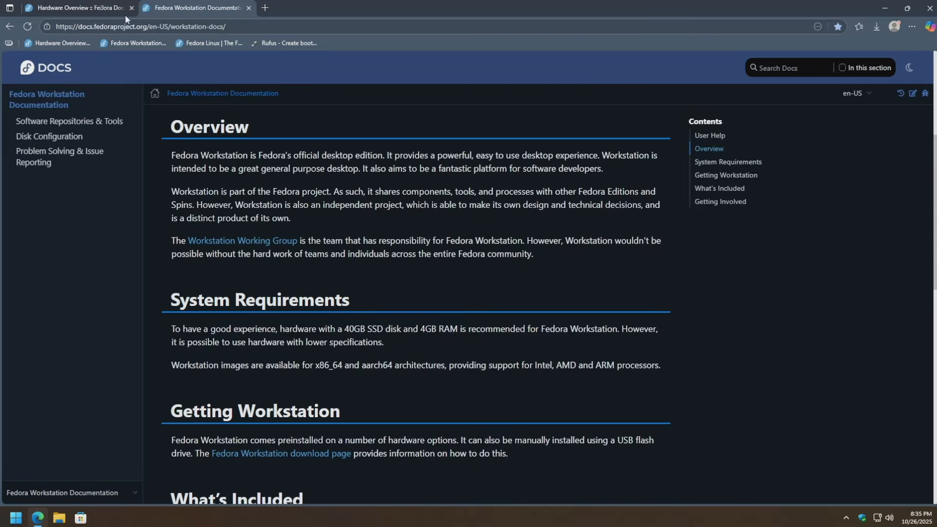
Show the Fedora Hardware Overview page and highlight the processor line under Minimum System Configuration.
{"action": "left_click", "coordinate": [97, 10]}
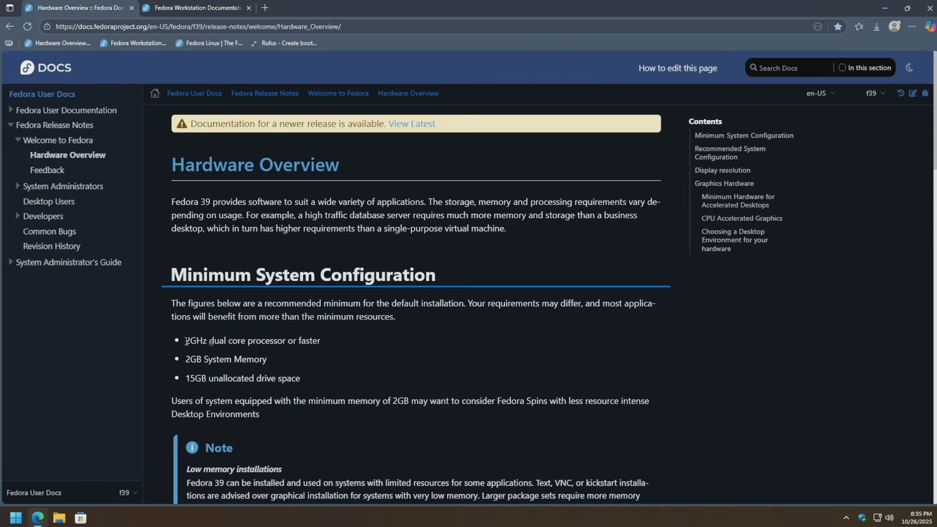
{"action": "left_click_drag", "start_coordinate": [186, 340], "coordinate": [320, 346]}
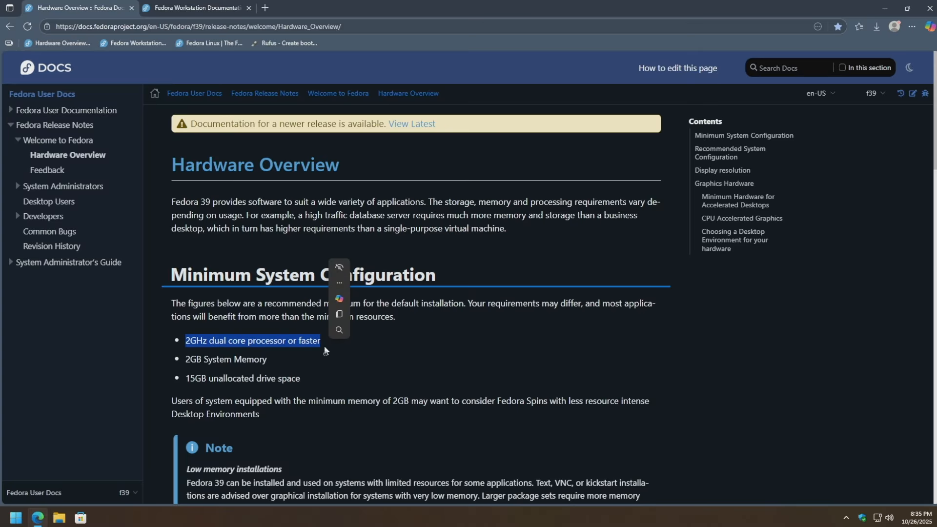
{"action": "left_click", "coordinate": [326, 356]}
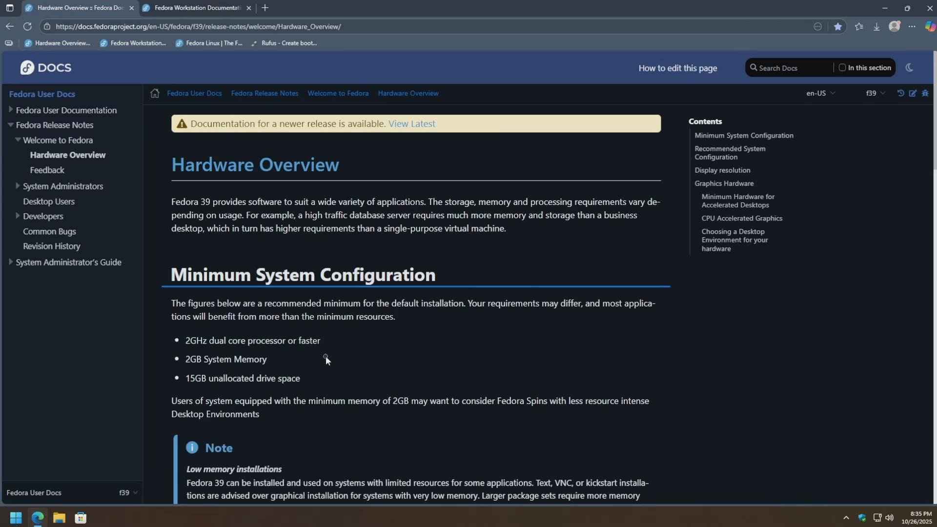
Show the Fedora Workstation Documentation page and highlight the recommended RAM and SSD disk sizes under System Requirements.
{"action": "key", "text": "ctrl+Tab"}
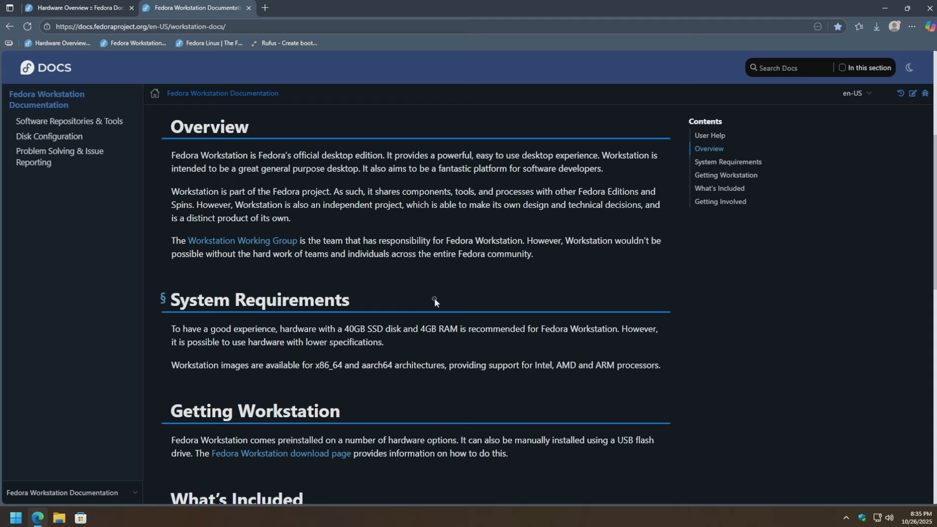
{"action": "left_click_drag", "start_coordinate": [419, 331], "coordinate": [458, 334]}
{"action": "left_click", "coordinate": [442, 337]}
{"action": "left_click_drag", "start_coordinate": [344, 328], "coordinate": [398, 331]}
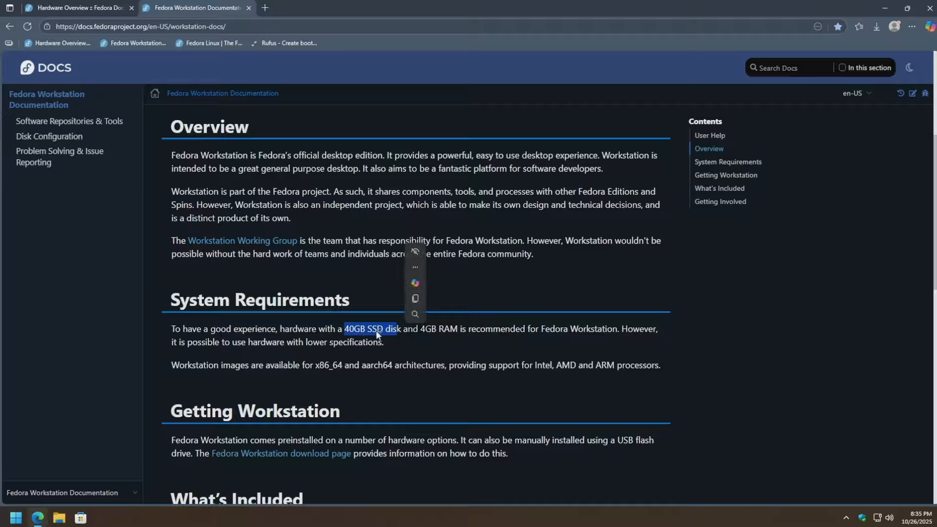
{"action": "left_click", "coordinate": [390, 338]}
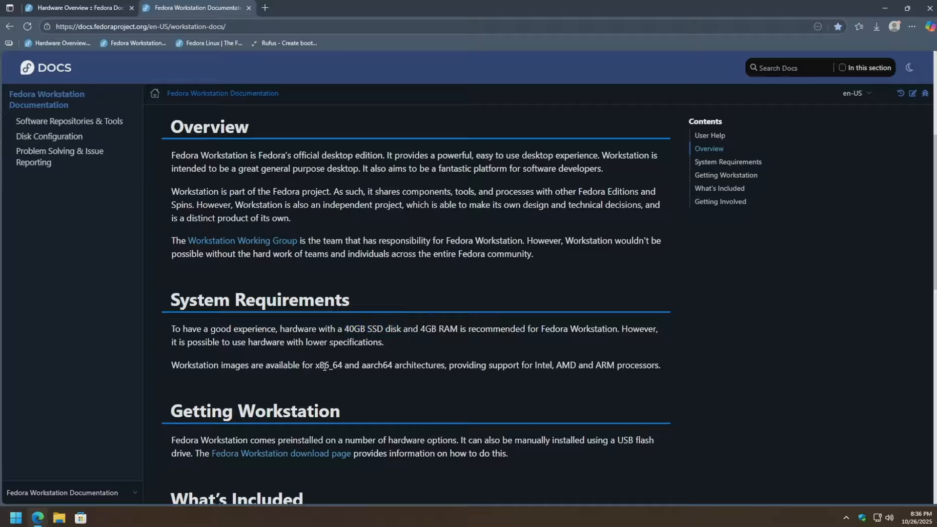
Highlight the supported architectures and the compatible processor brands in the Workstation system requirements.
{"action": "left_click_drag", "start_coordinate": [315, 366], "coordinate": [393, 368]}
{"action": "left_click", "coordinate": [389, 375]}
{"action": "left_click_drag", "start_coordinate": [533, 367], "coordinate": [619, 367]}
{"action": "left_click", "coordinate": [487, 355]}
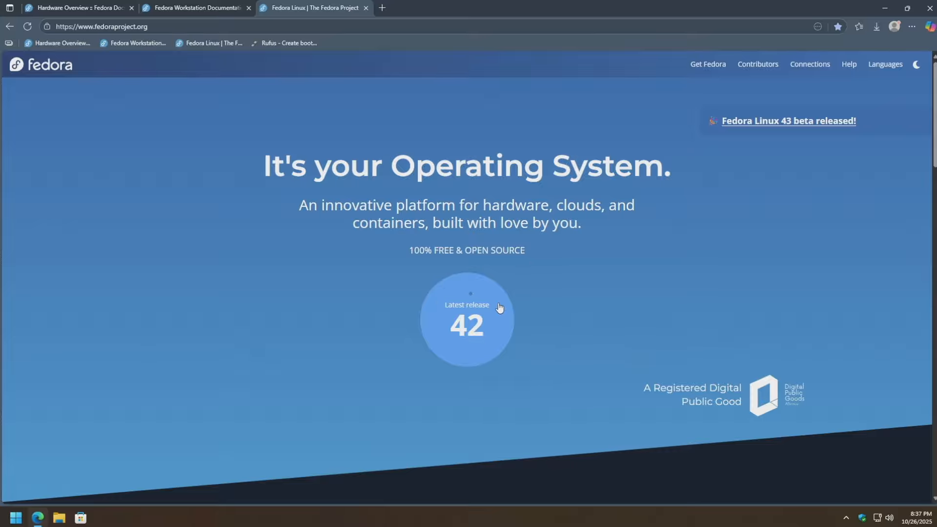
From the Fedora homepage, open the Fedora Linux 43 beta announcement and follow its Fedora Workstation 43 Beta download link.
{"action": "left_click", "coordinate": [451, 322]}
{"action": "scroll", "coordinate": [212, 315], "scroll_direction": "down", "scroll_amount": 2}
{"action": "left_click", "coordinate": [811, 123]}
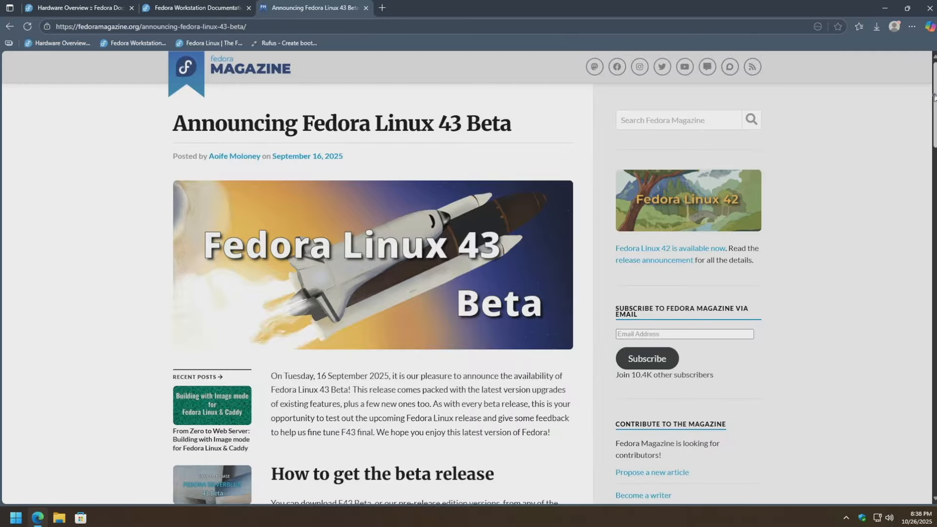
{"action": "scroll", "coordinate": [934, 98], "scroll_direction": "down", "scroll_amount": 4}
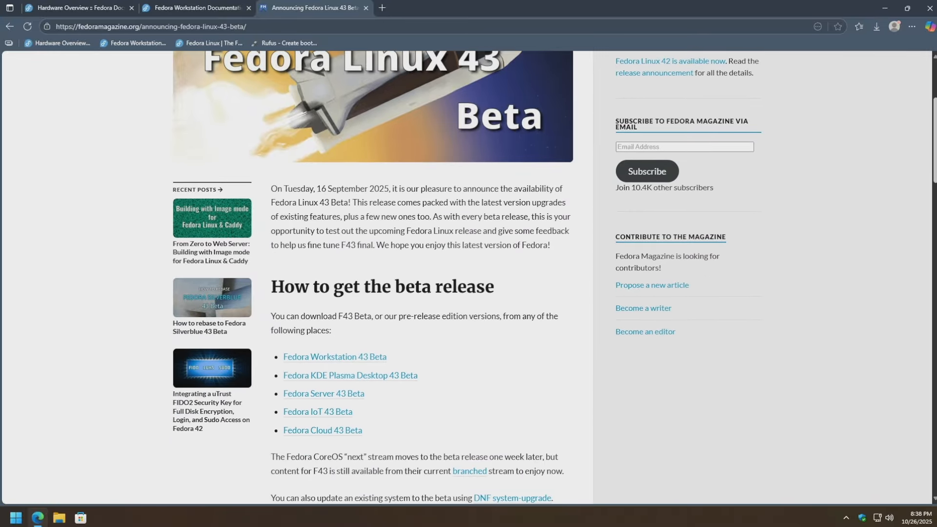
{"action": "scroll", "coordinate": [423, 213], "scroll_direction": "down", "scroll_amount": 3}
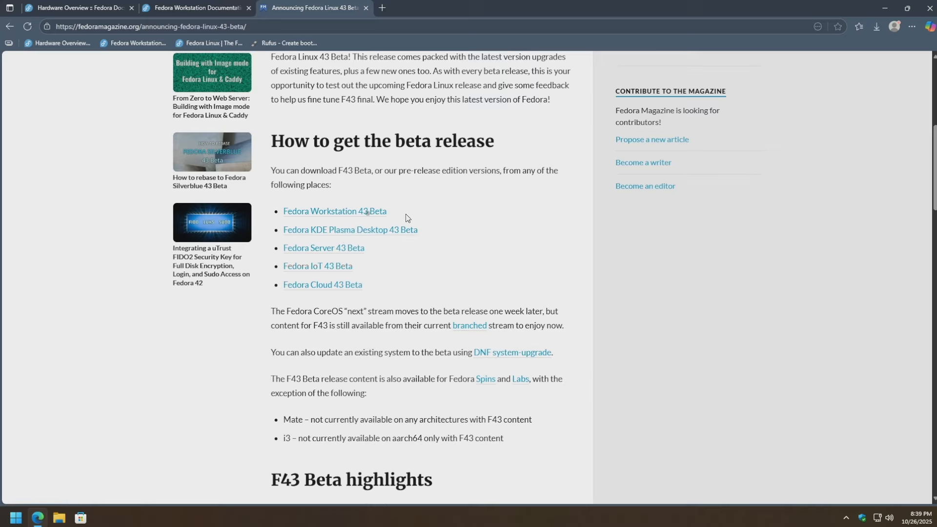
{"action": "left_click", "coordinate": [335, 213]}
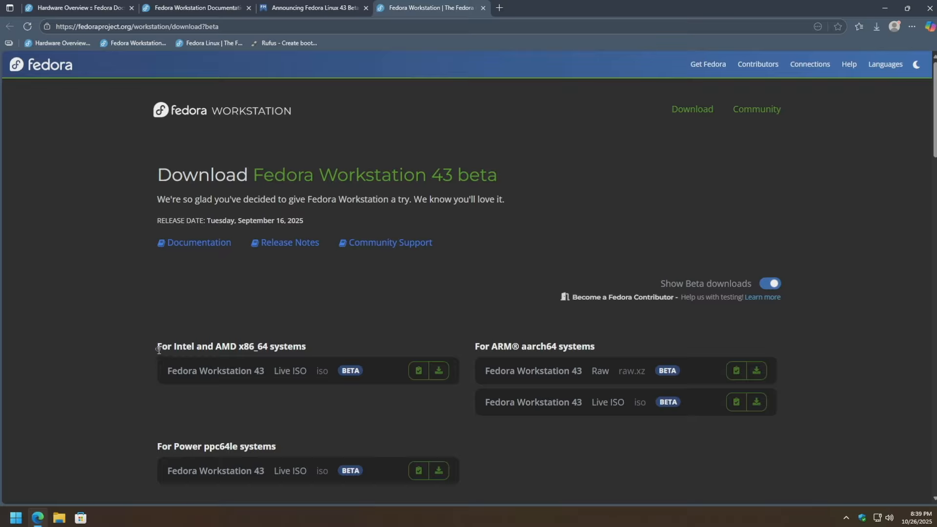
Check the verification instructions and download the Fedora Workstation 43 beta Live ISO for Intel and AMD x86_64 systems.
{"action": "left_click_drag", "start_coordinate": [156, 347], "coordinate": [306, 347]}
{"action": "left_click", "coordinate": [336, 339]}
{"action": "left_click", "coordinate": [419, 372]}
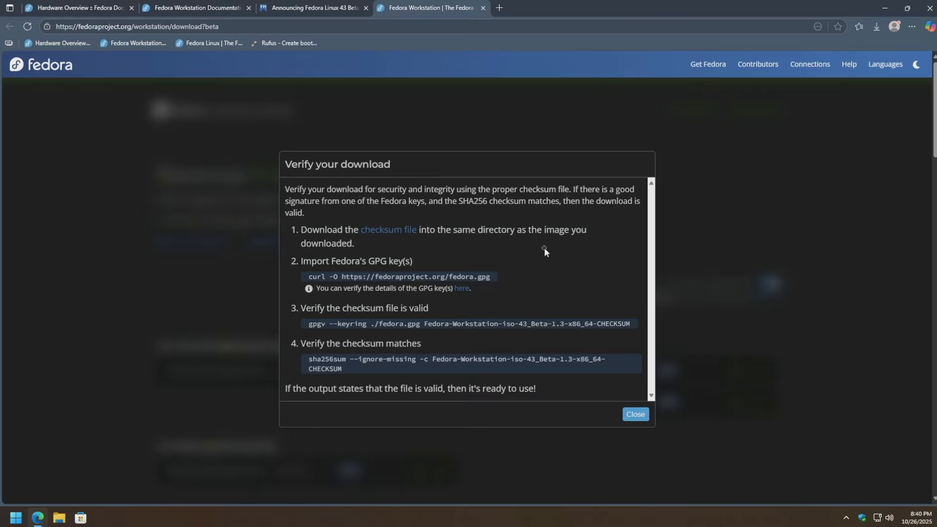
{"action": "left_click", "coordinate": [637, 414]}
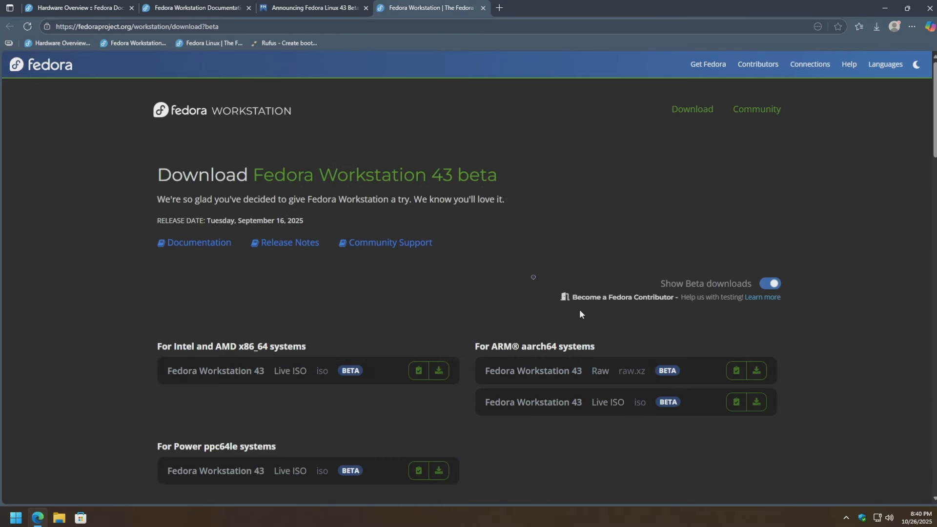
{"action": "left_click", "coordinate": [439, 372]}
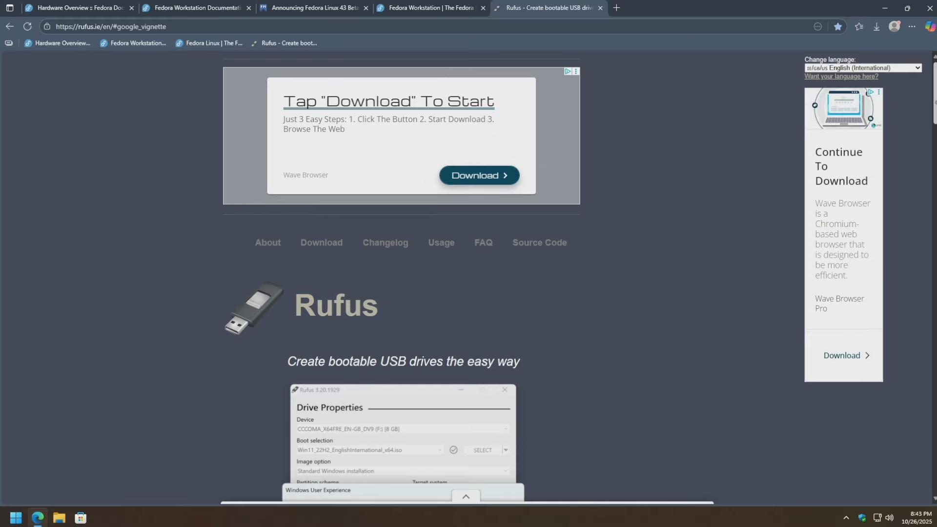
Find the latest Rufus releases on the Rufus site and highlight the Standard Windows x64 entry for rufus-4.11.exe.
{"action": "scroll", "coordinate": [924, 196], "scroll_direction": "down", "scroll_amount": 15}
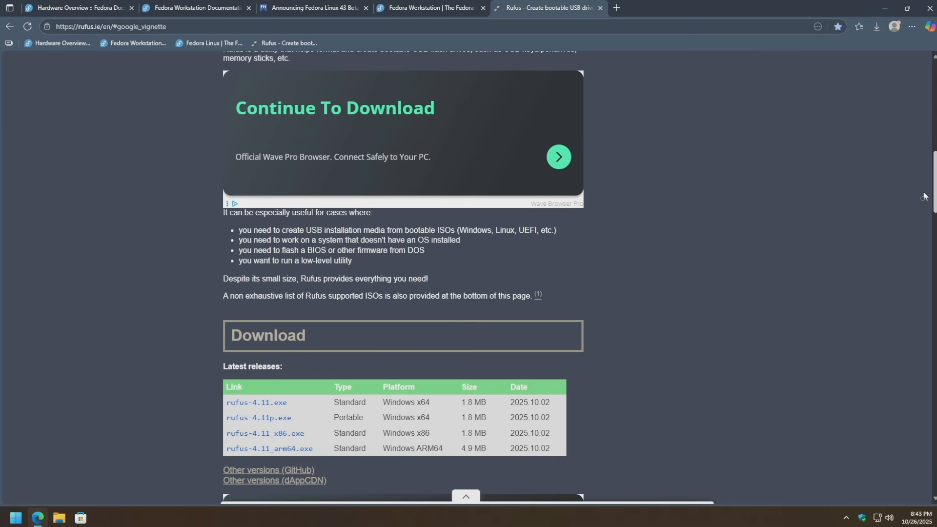
{"action": "scroll", "coordinate": [924, 196], "scroll_direction": "down", "scroll_amount": 3}
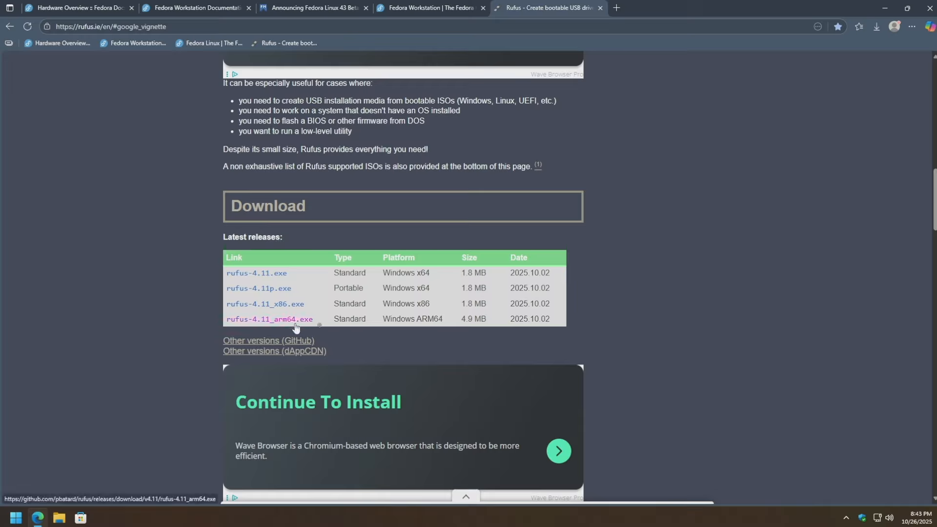
{"action": "left_click_drag", "start_coordinate": [333, 279], "coordinate": [431, 279]}
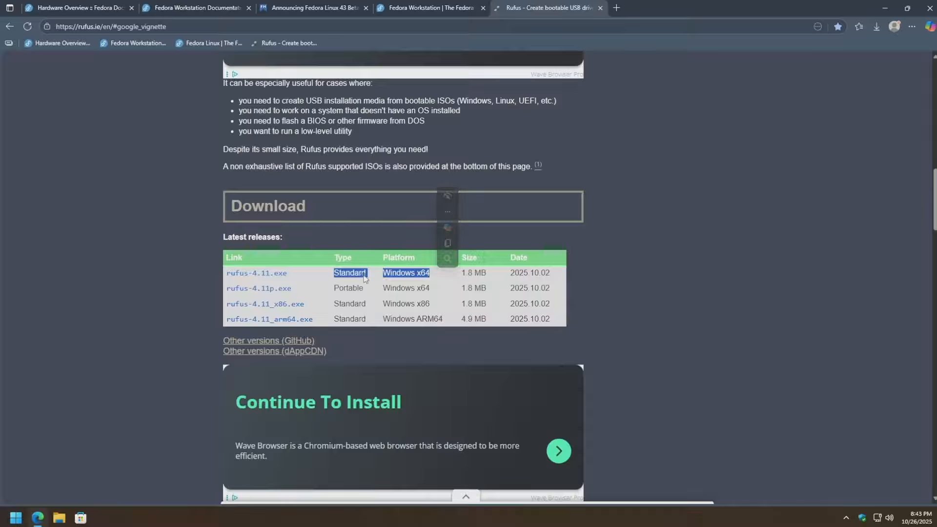
{"action": "left_click", "coordinate": [394, 277]}
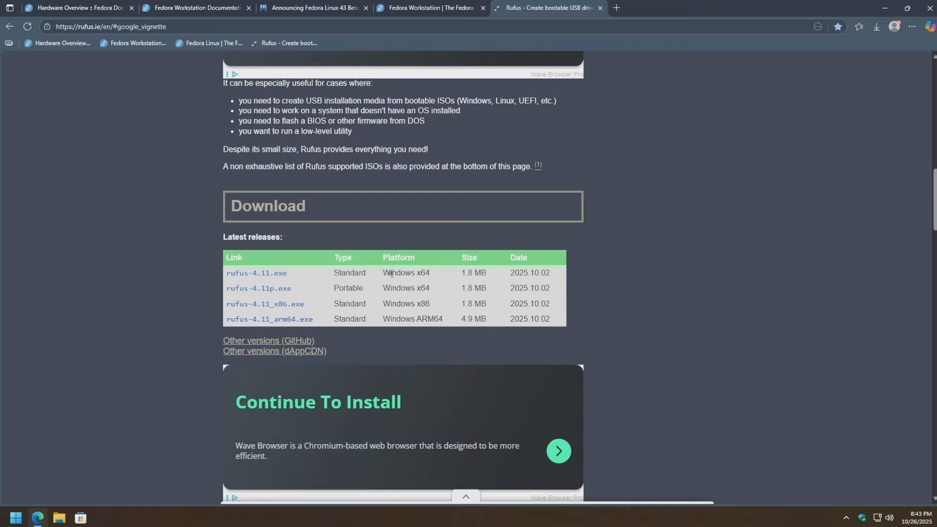
Highlight the Windows x86 and Windows ARM64 platform entries in the list of latest Rufus releases.
{"action": "left_click_drag", "start_coordinate": [381, 307], "coordinate": [436, 306]}
{"action": "left_click", "coordinate": [371, 310]}
{"action": "left_click_drag", "start_coordinate": [382, 319], "coordinate": [443, 321]}
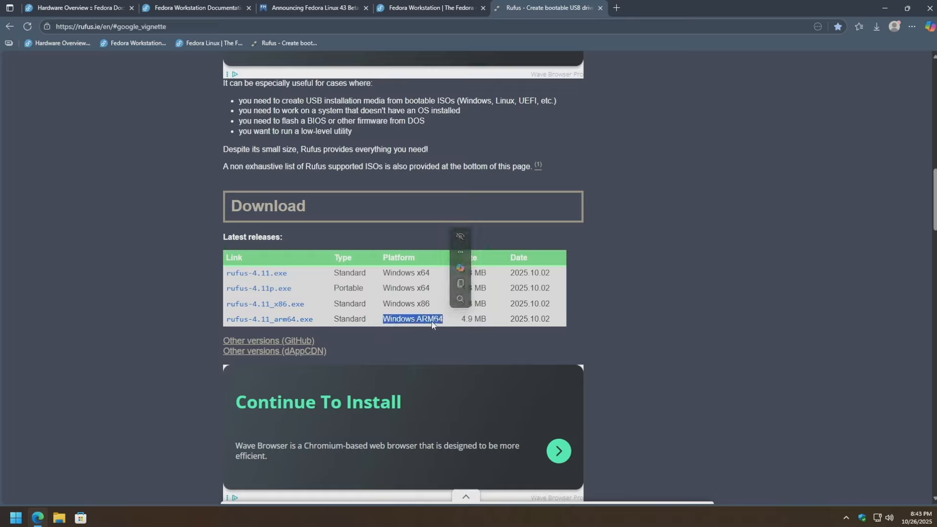
{"action": "left_click", "coordinate": [437, 322]}
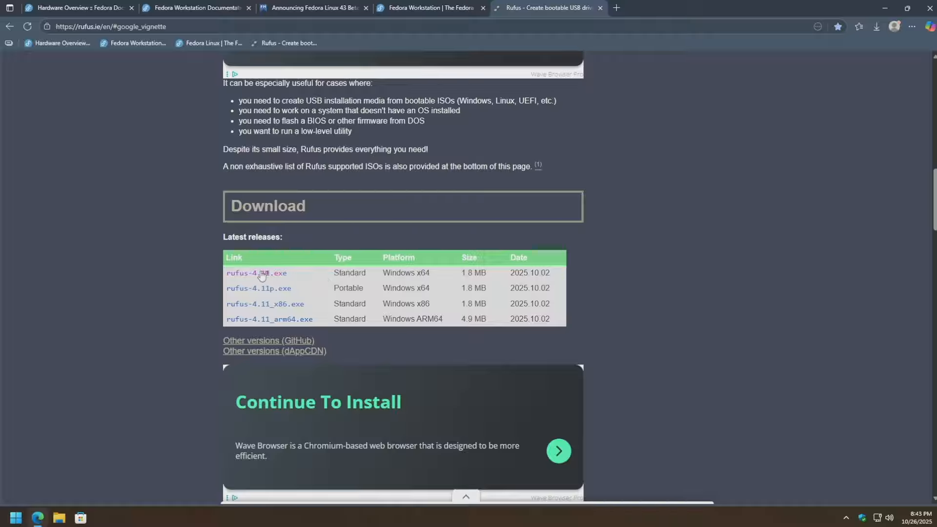
Download rufus-4.11.exe, the Standard Windows x64 release, and show the downloaded file in its folder.
{"action": "left_click_drag", "start_coordinate": [324, 278], "coordinate": [434, 279]}
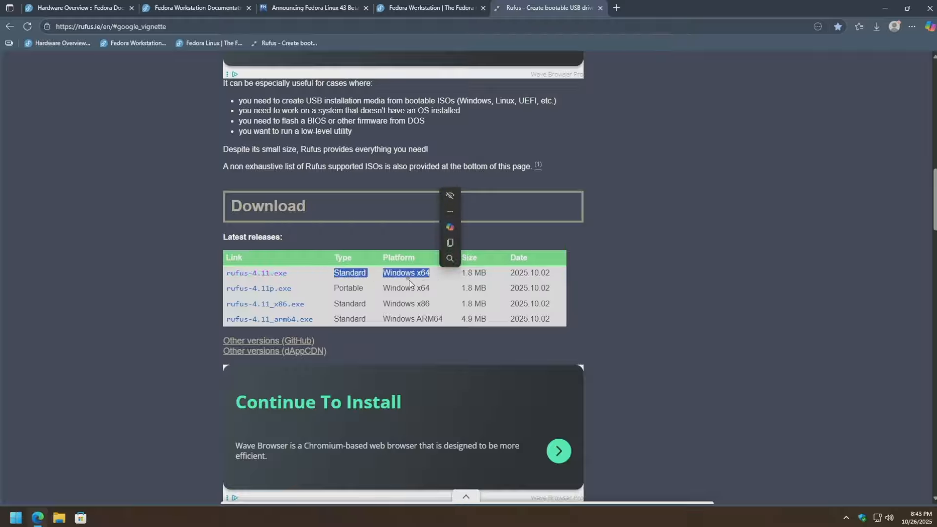
{"action": "left_click", "coordinate": [414, 279]}
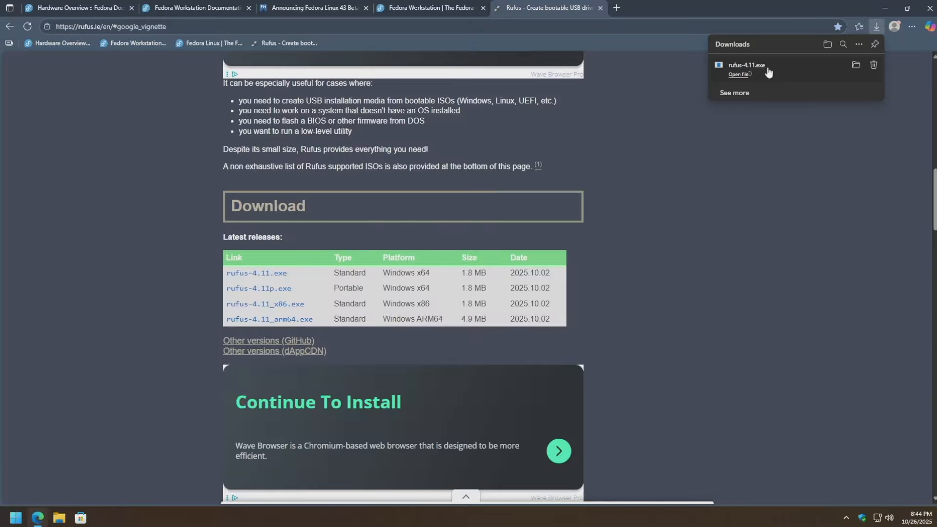
{"action": "left_click", "coordinate": [857, 66]}
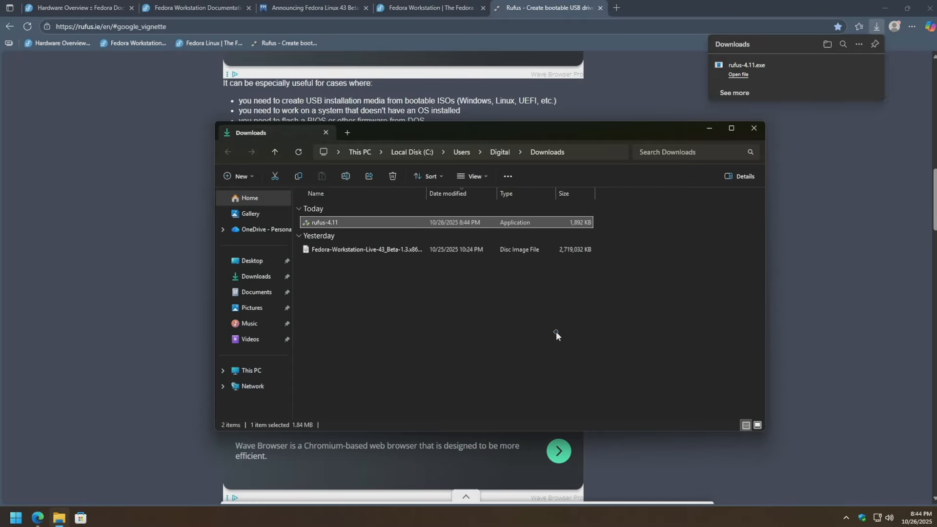
Check the Rufus program and the Fedora Workstation 43 beta ISO in the Downloads folder, and close the browser.
{"action": "mouse_move", "coordinate": [58, 521]}
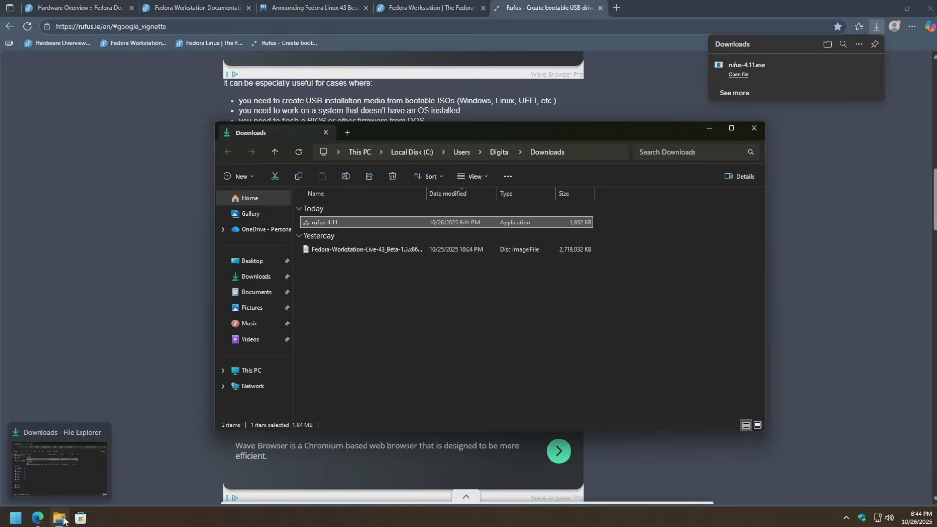
{"action": "left_click", "coordinate": [503, 332]}
{"action": "left_click", "coordinate": [376, 225]}
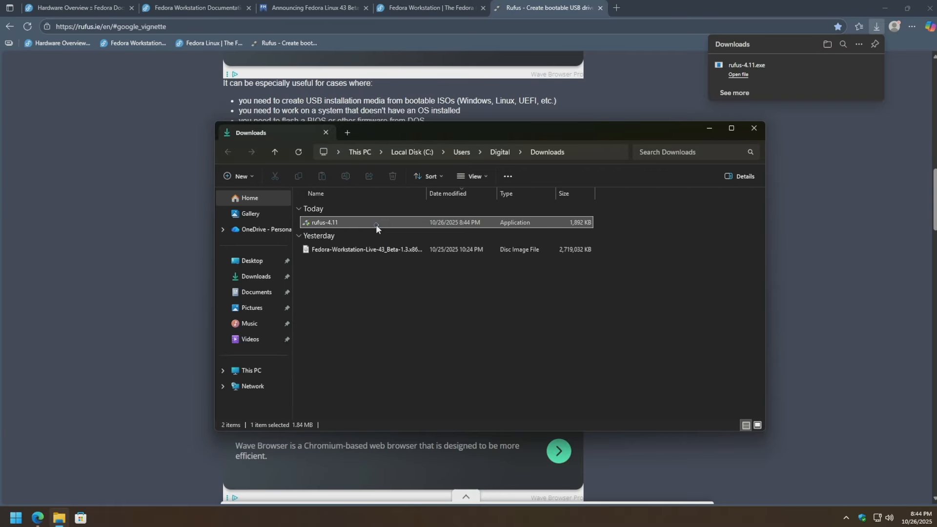
{"action": "left_click", "coordinate": [516, 247]}
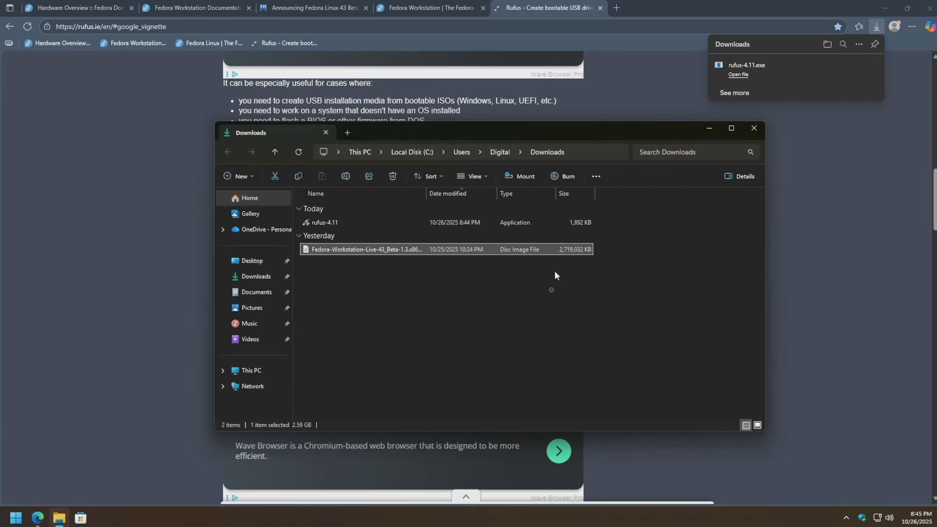
{"action": "left_click", "coordinate": [136, 251]}
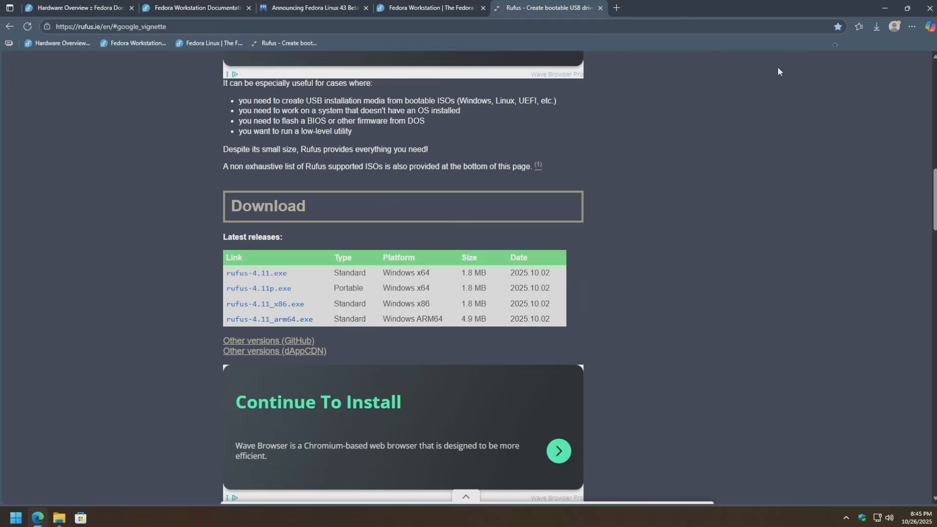
{"action": "left_click", "coordinate": [929, 7]}
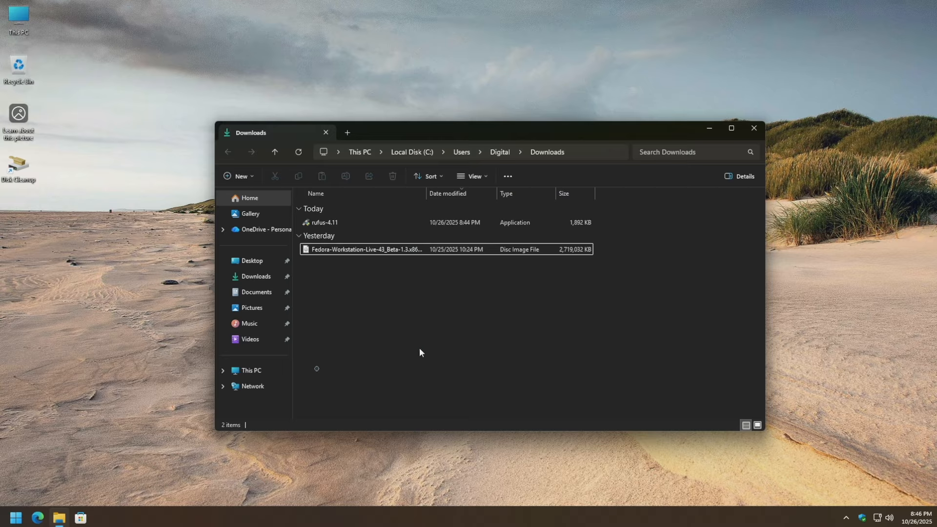
Search Windows for the AutoPlay settings, turn off AutoPlay for all media and devices, and close Settings.
{"action": "left_click", "coordinate": [14, 518]}
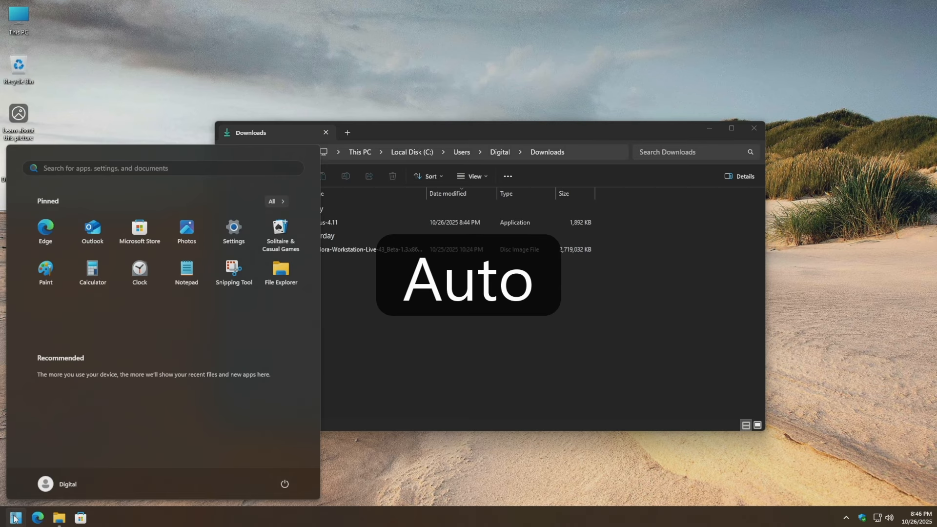
{"action": "type", "text": "autoPlay settings"}
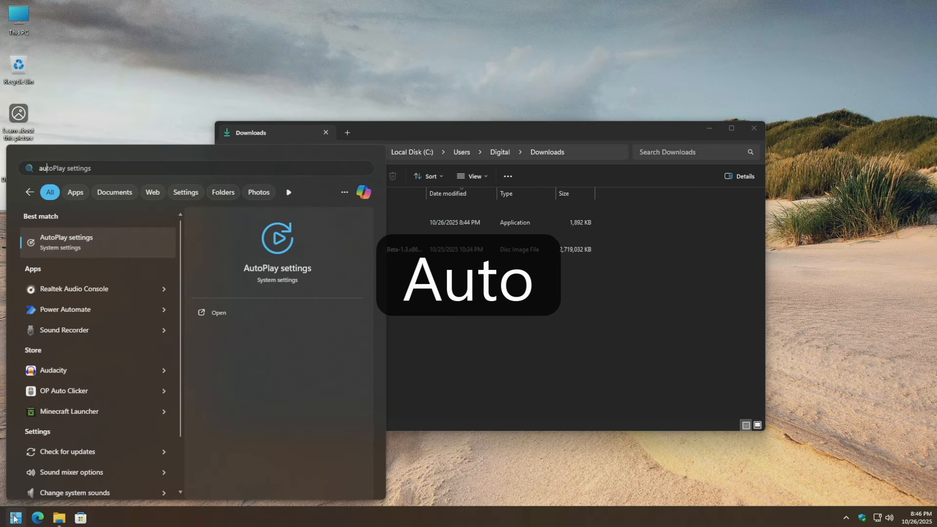
{"action": "left_click", "coordinate": [79, 250]}
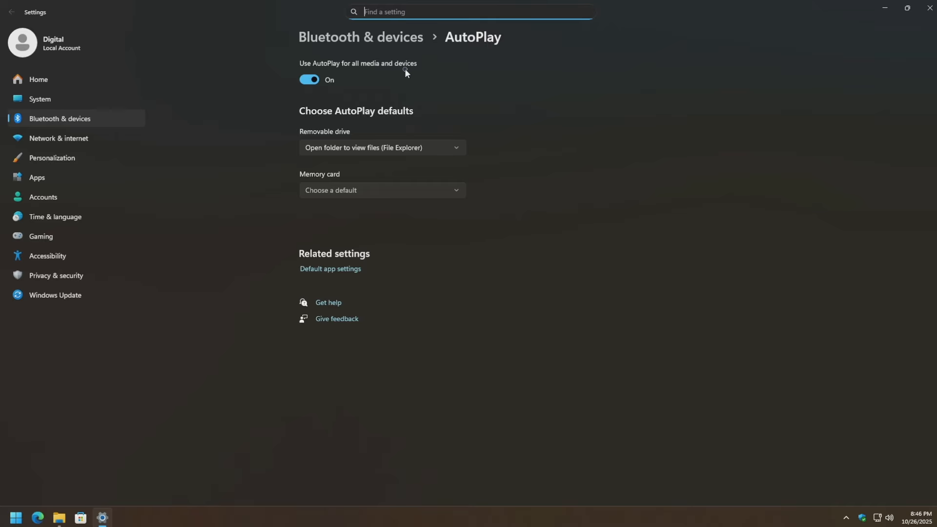
{"action": "left_click", "coordinate": [311, 79]}
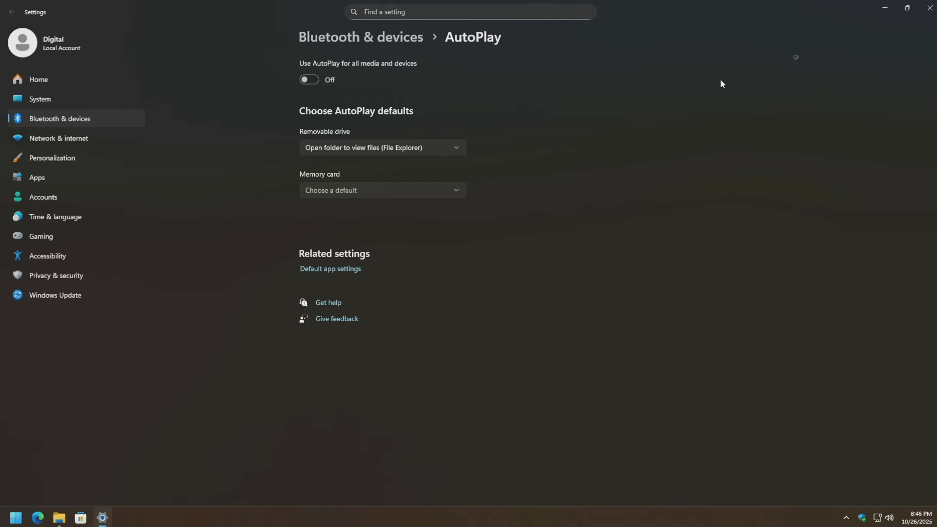
{"action": "left_click", "coordinate": [926, 9]}
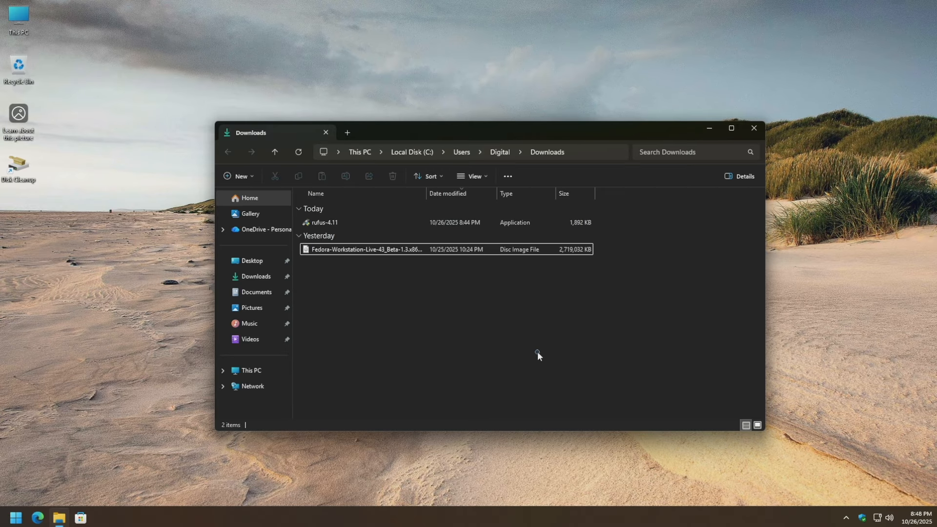
Turn off real-time protection in the Windows Security virus and threat protection settings, allowing the change, and close Windows Security.
{"action": "left_click", "coordinate": [16, 517]}
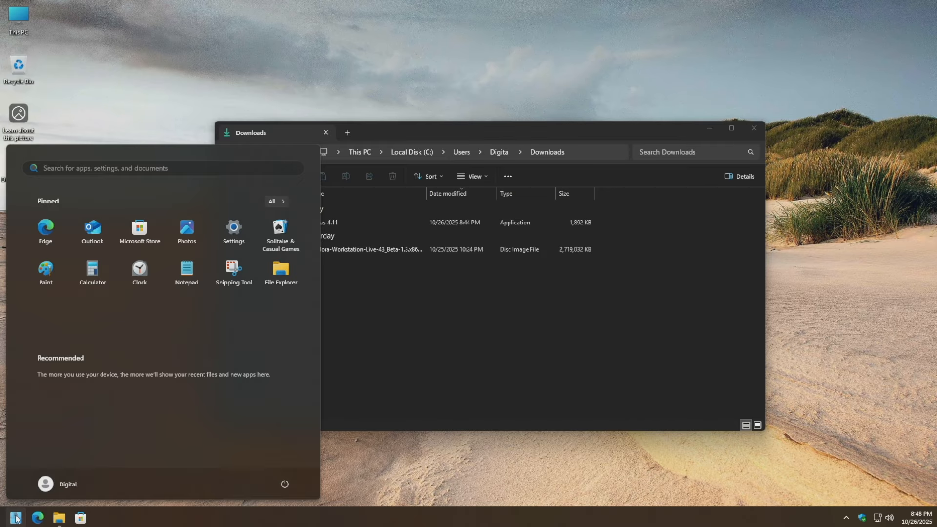
{"action": "type", "text": "security"}
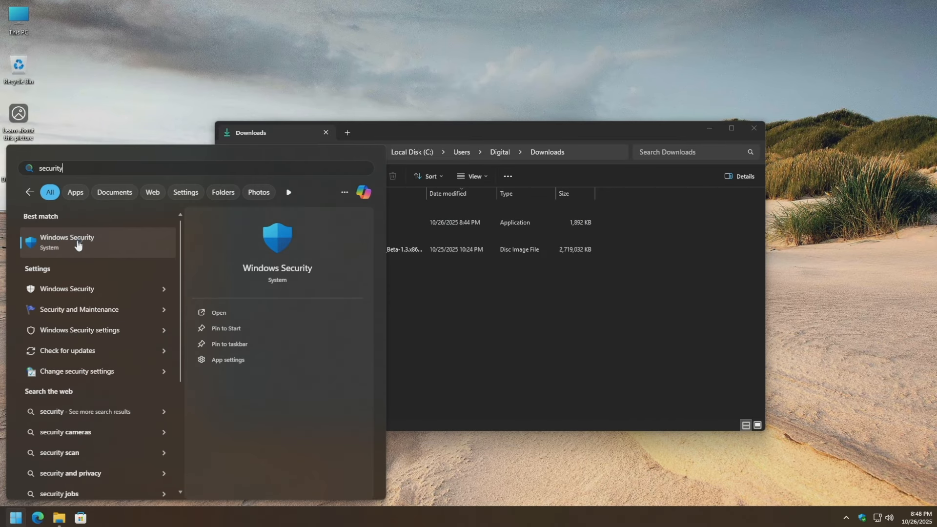
{"action": "left_click", "coordinate": [78, 247]}
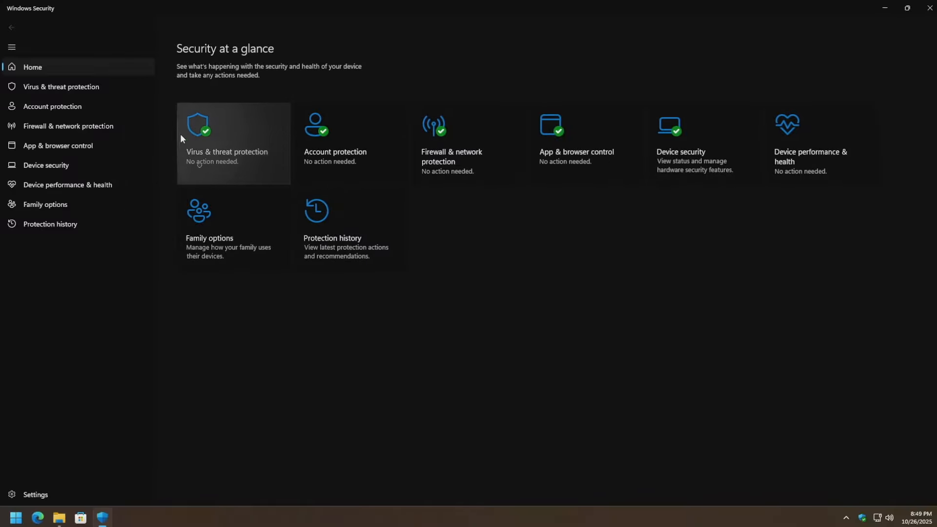
{"action": "left_click", "coordinate": [254, 119]}
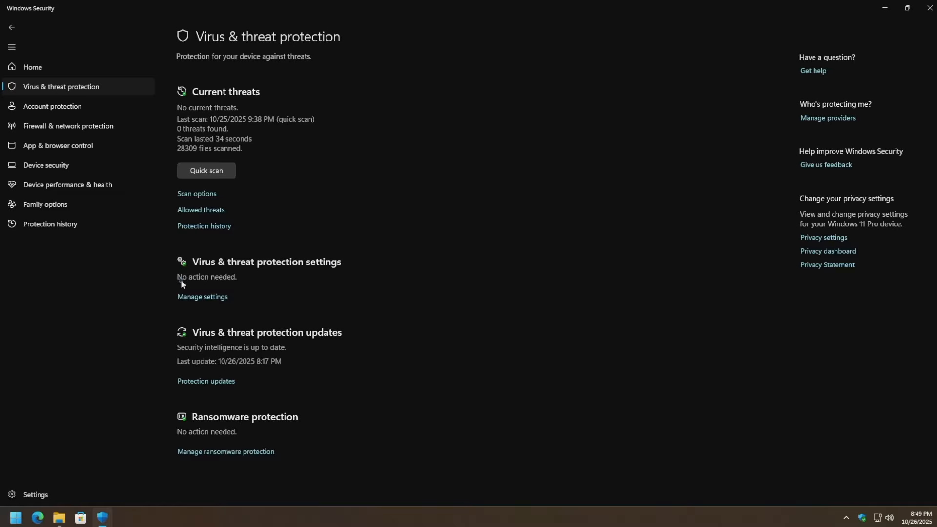
{"action": "left_click", "coordinate": [206, 301]}
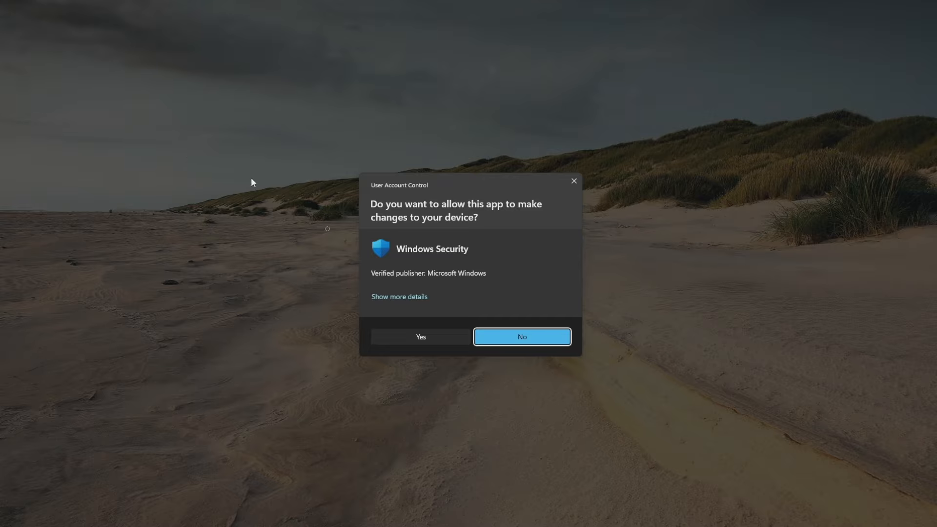
{"action": "left_click", "coordinate": [448, 337]}
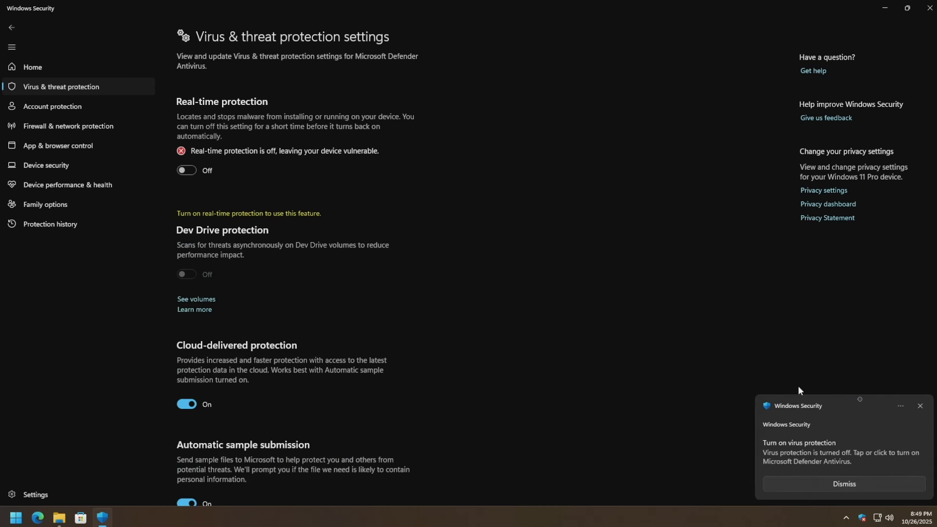
{"action": "left_click", "coordinate": [920, 406]}
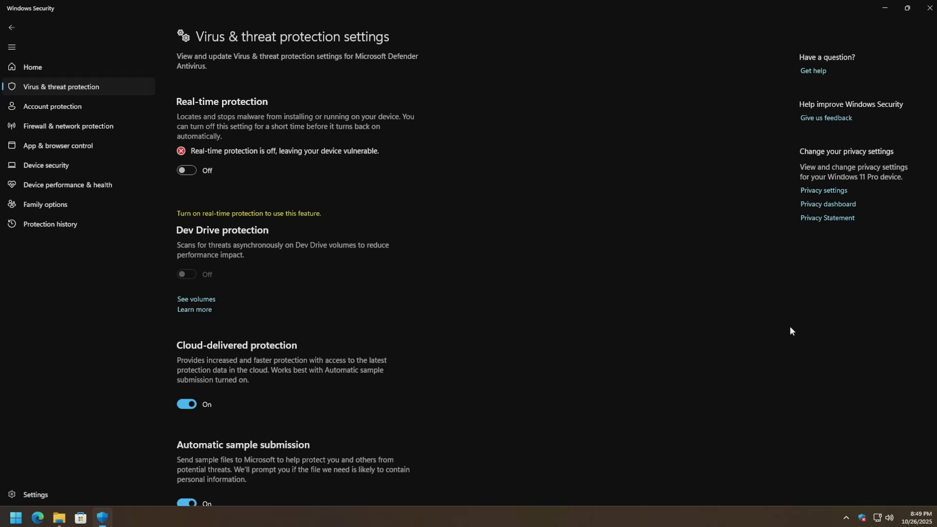
{"action": "left_click", "coordinate": [929, 8]}
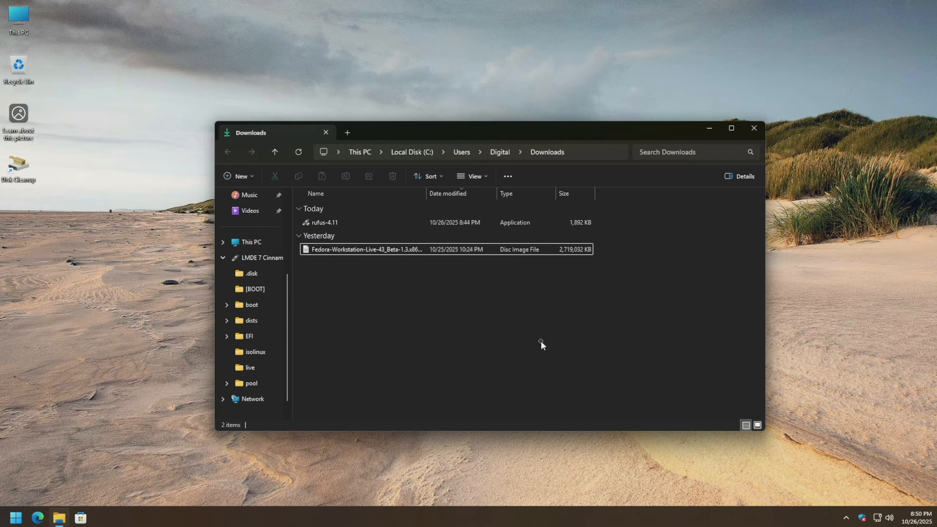
Launch rufus-4.11 from the Downloads folder and allow it to make changes to the device.
{"action": "double_click", "coordinate": [376, 227]}
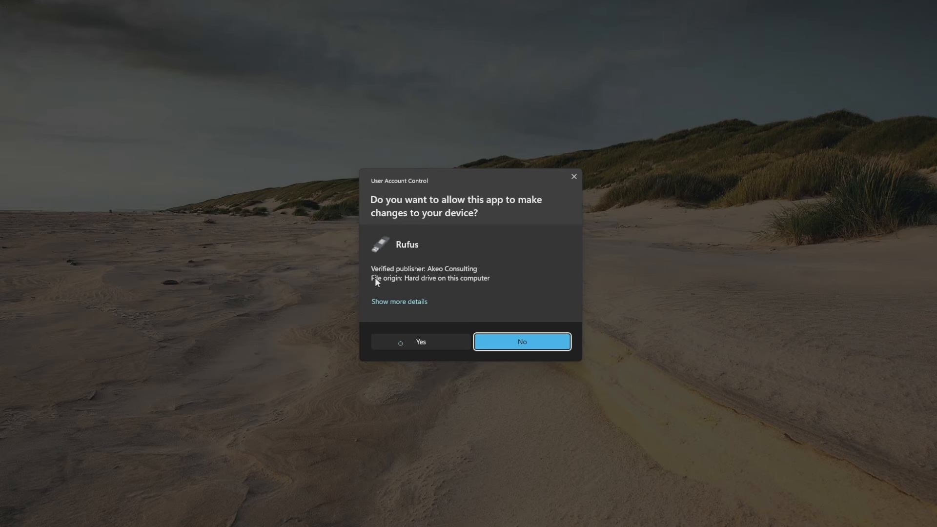
{"action": "left_click", "coordinate": [402, 345]}
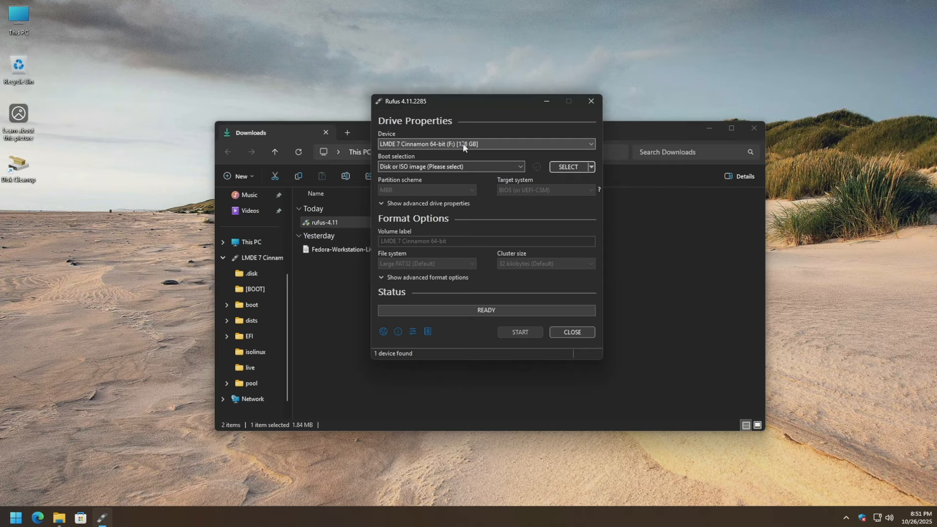
Review the Windows format options for USB drive F: in This PC without formatting it, and close File Explorer.
{"action": "left_click", "coordinate": [251, 243]}
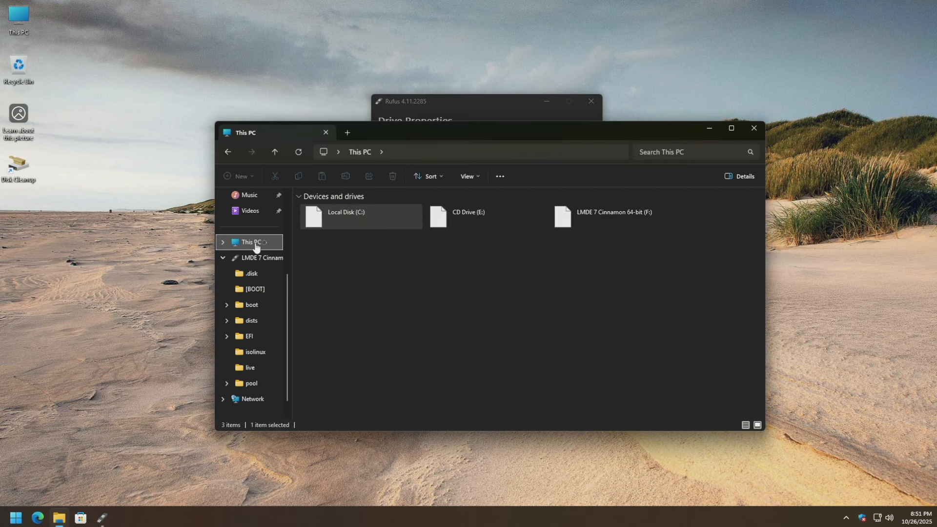
{"action": "left_click", "coordinate": [625, 215]}
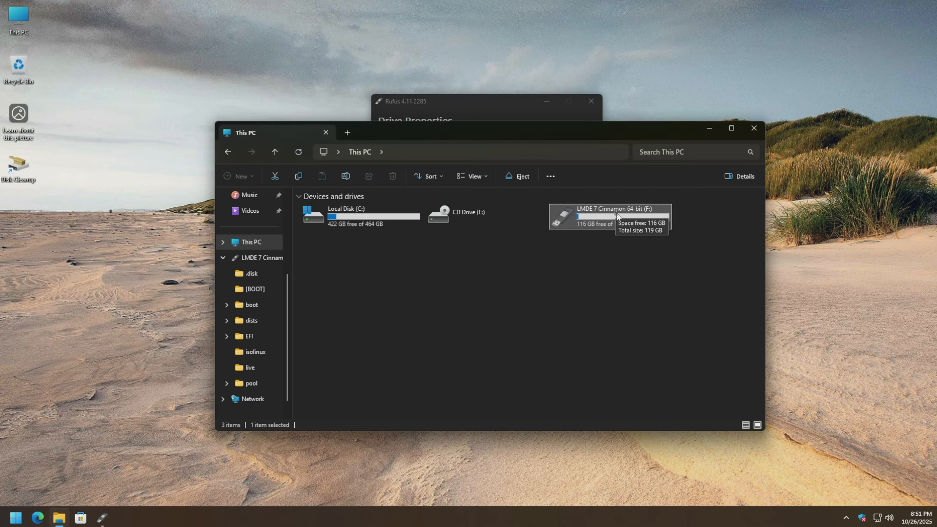
{"action": "right_click", "coordinate": [616, 213]}
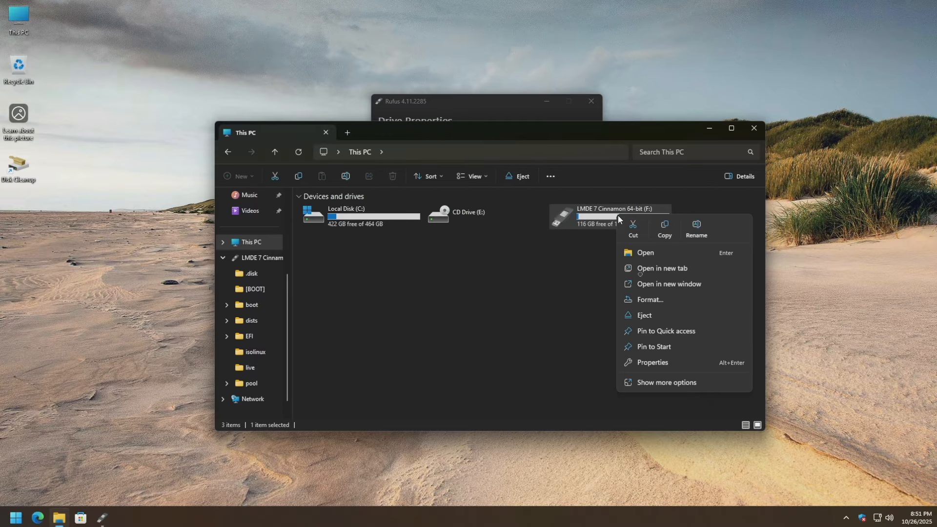
{"action": "left_click", "coordinate": [644, 299]}
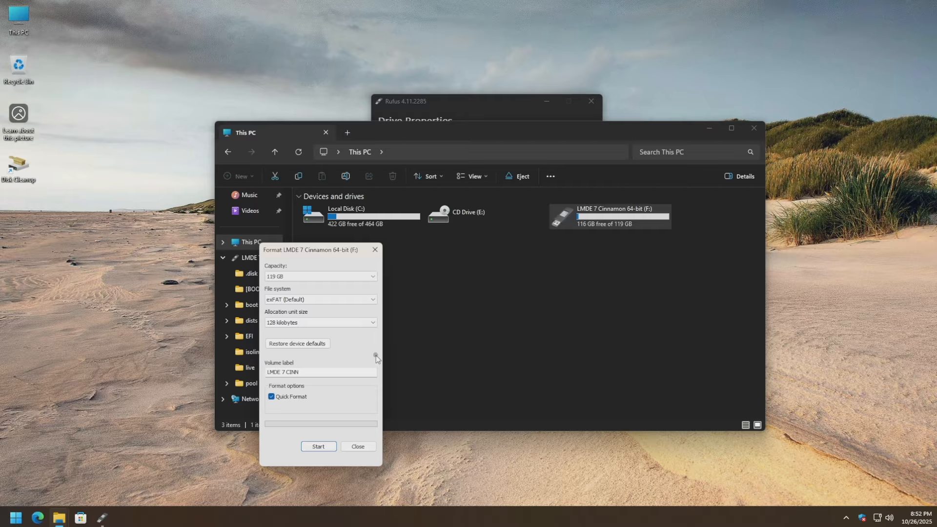
{"action": "left_click", "coordinate": [358, 446]}
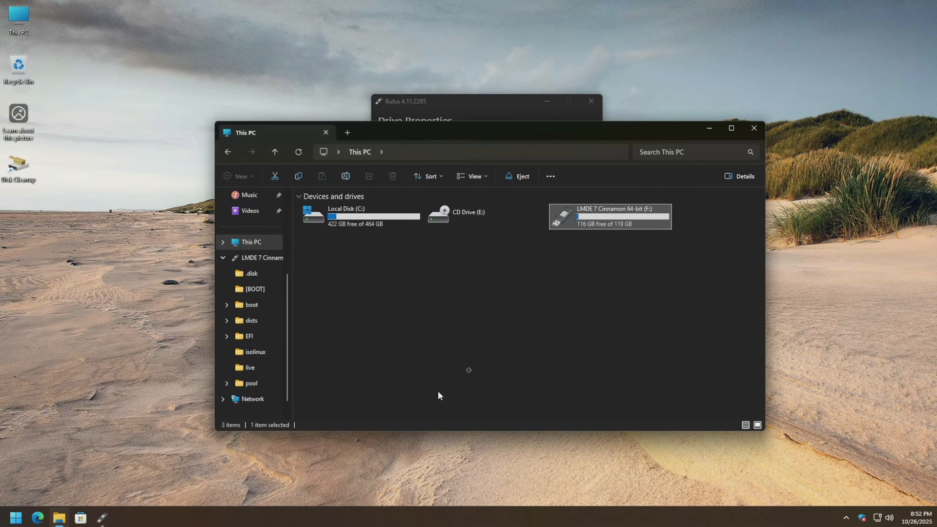
{"action": "left_click", "coordinate": [754, 129]}
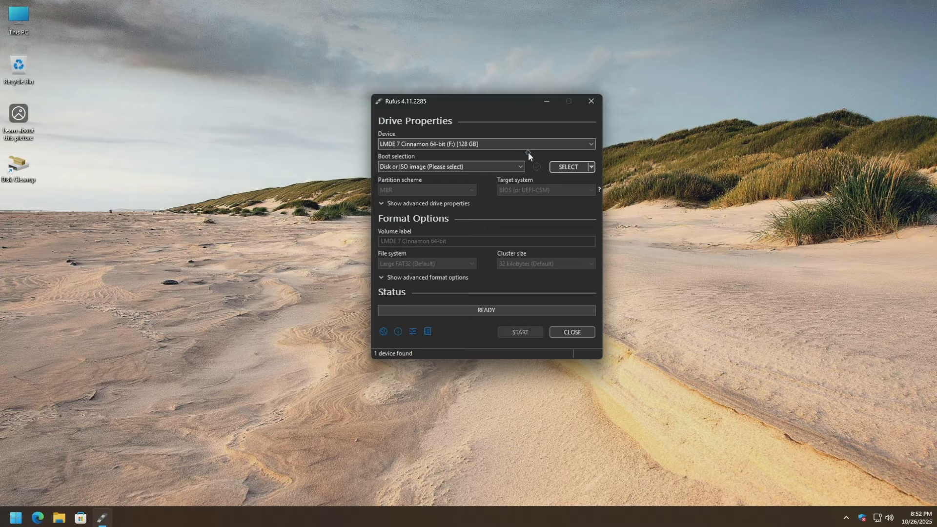
Select the Fedora-Workstation-Live-43_Beta-1.3.x86_64 ISO from the Downloads folder as the boot image.
{"action": "left_click", "coordinate": [570, 169]}
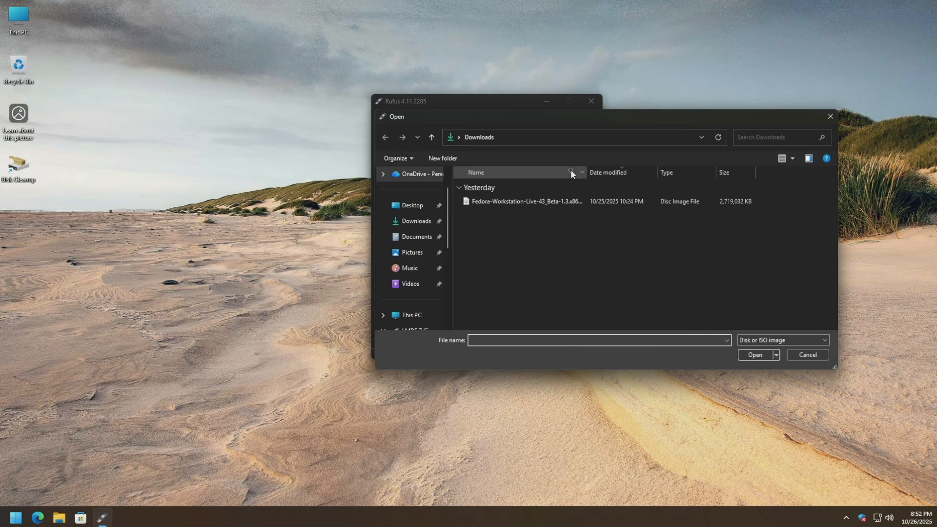
{"action": "left_click", "coordinate": [565, 198]}
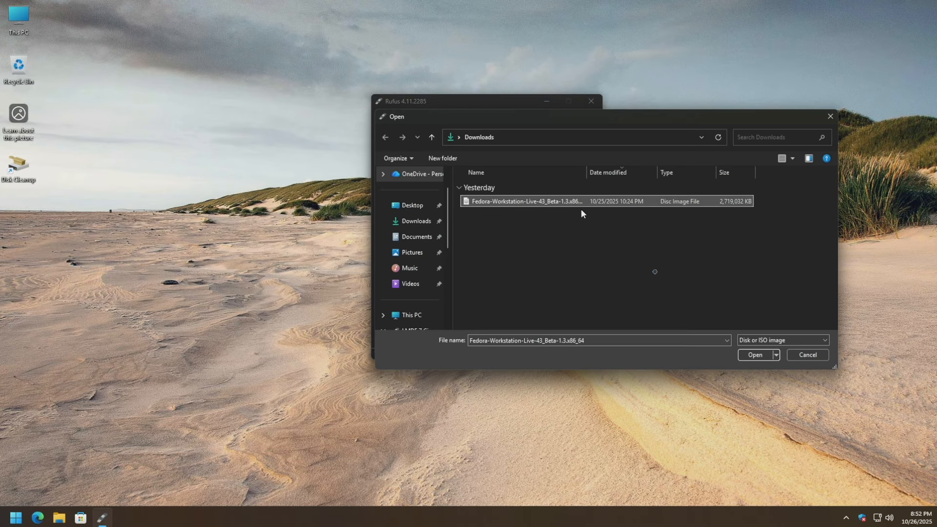
{"action": "left_click", "coordinate": [744, 355]}
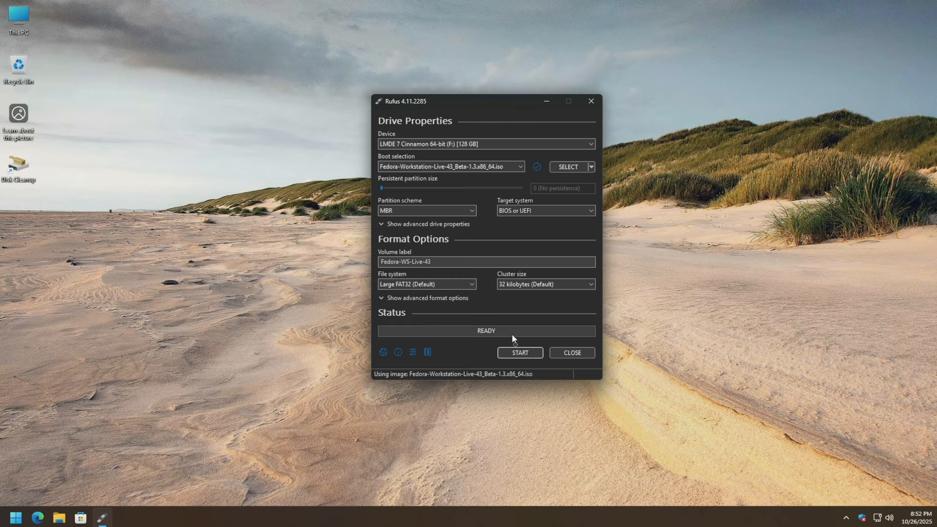
Write the Fedora image to USB drive F: in ISO Image mode, downloading the matching Grub file and accepting data loss, and close Rufus.
{"action": "left_click", "coordinate": [520, 353]}
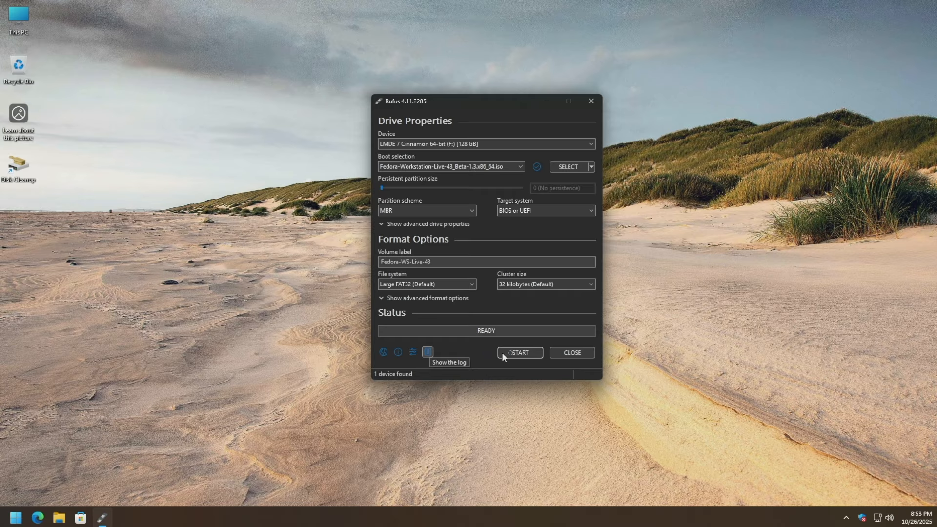
{"action": "left_click", "coordinate": [511, 353]}
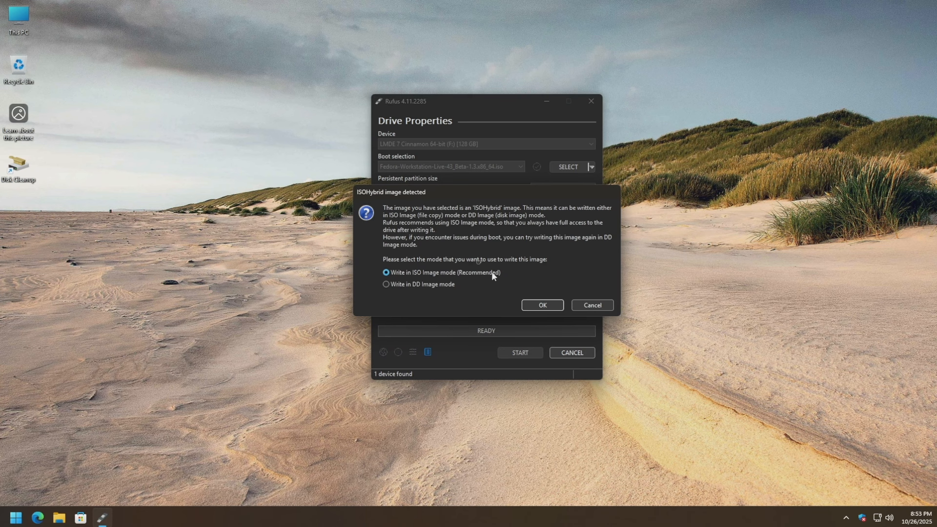
{"action": "left_click", "coordinate": [551, 304]}
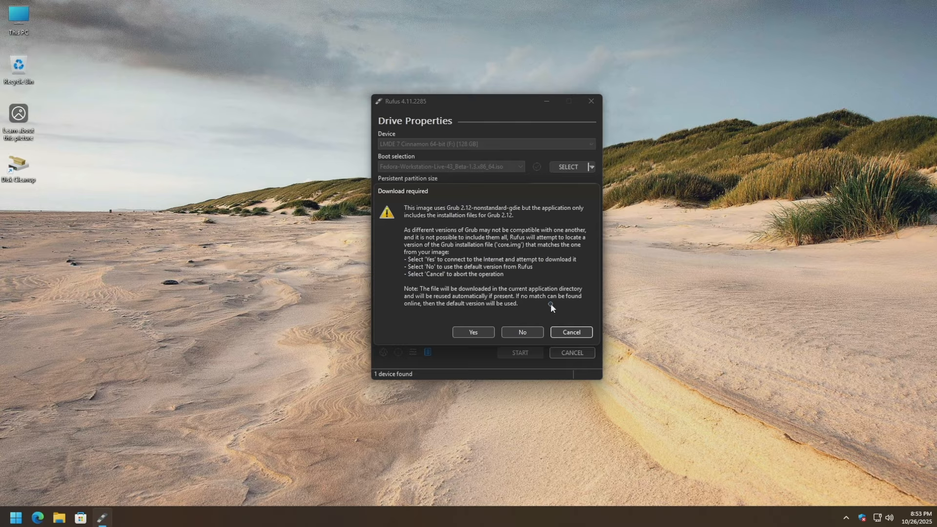
{"action": "left_click", "coordinate": [470, 331]}
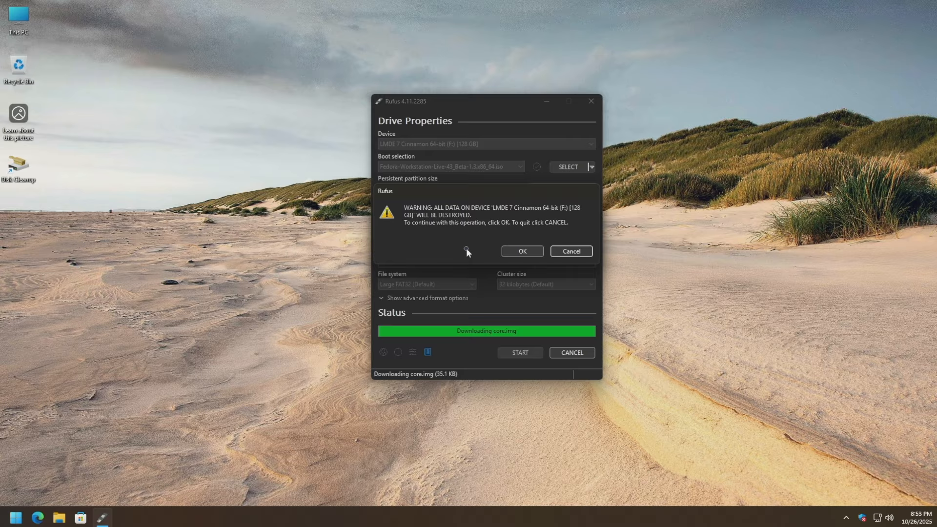
{"action": "left_click", "coordinate": [514, 251]}
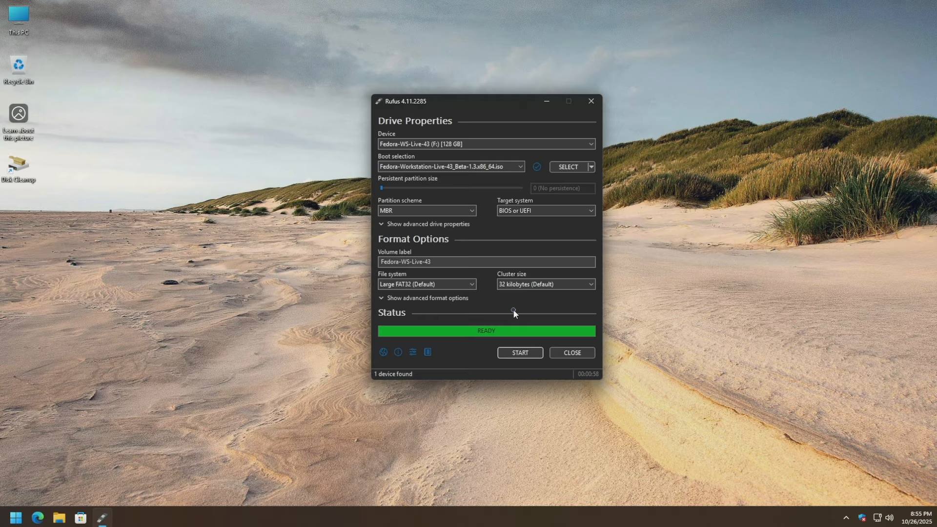
{"action": "left_click", "coordinate": [572, 353]}
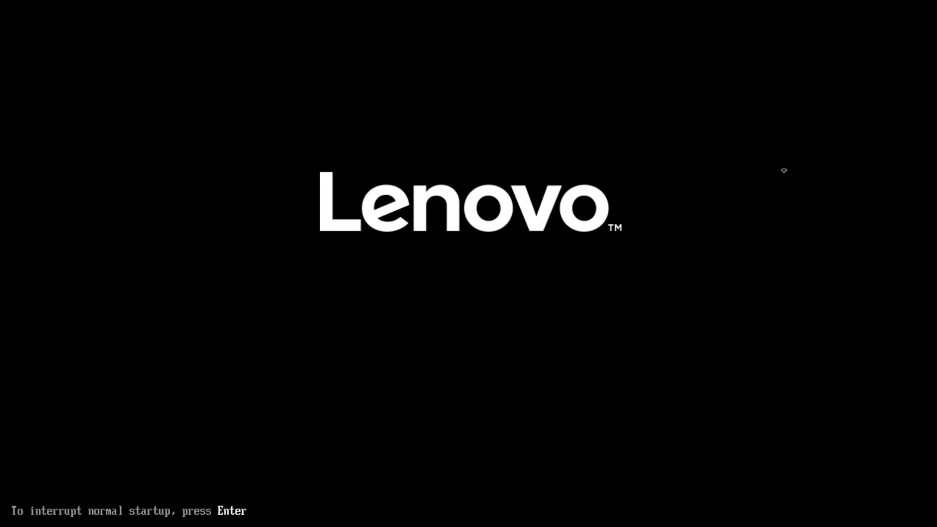
Interrupt the computer's normal startup and open the Startup Device Menu.
{"action": "key", "text": "F12"}
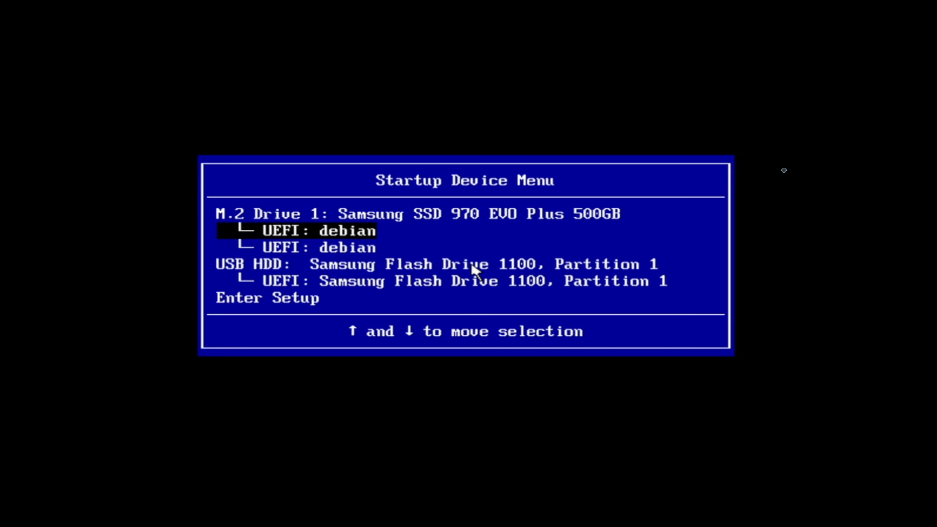
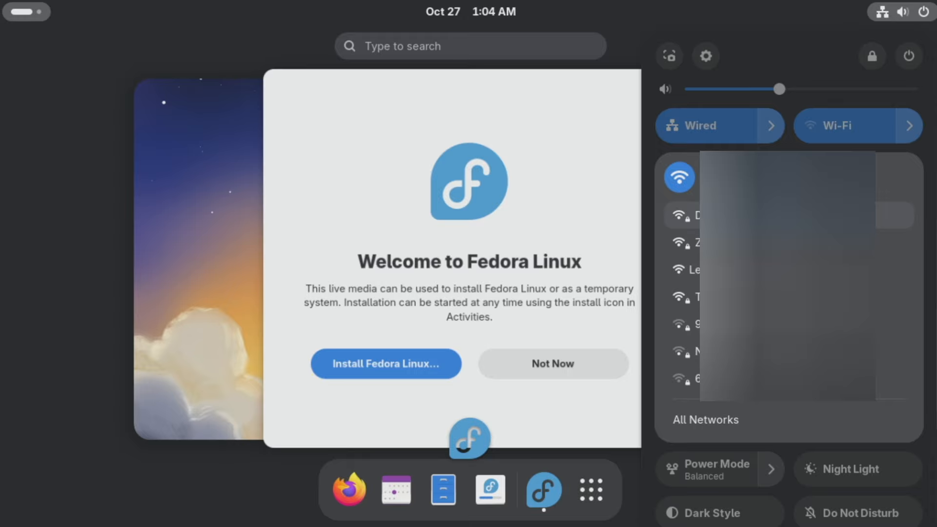
Close the quick settings on the Fedora live desktop and launch the Fedora Linux installation from the welcome window.
{"action": "left_click", "coordinate": [781, 43]}
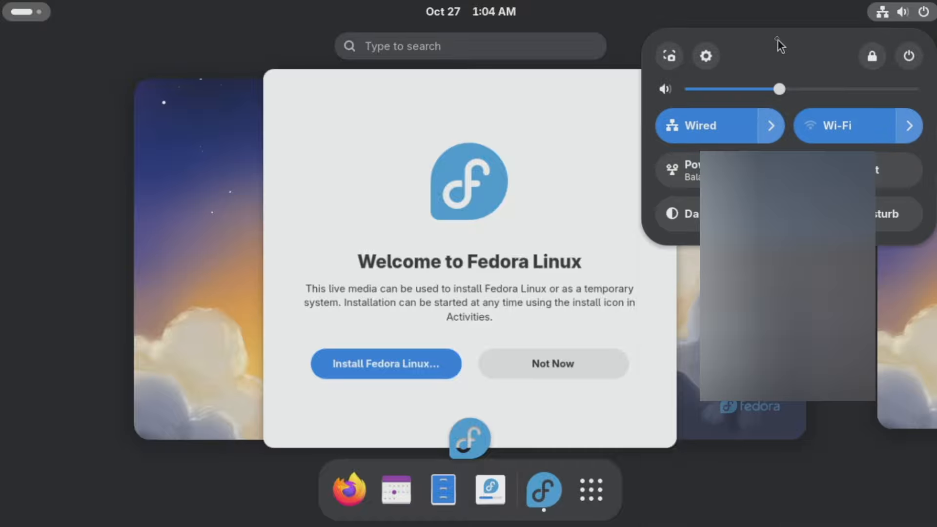
{"action": "left_click", "coordinate": [794, 9]}
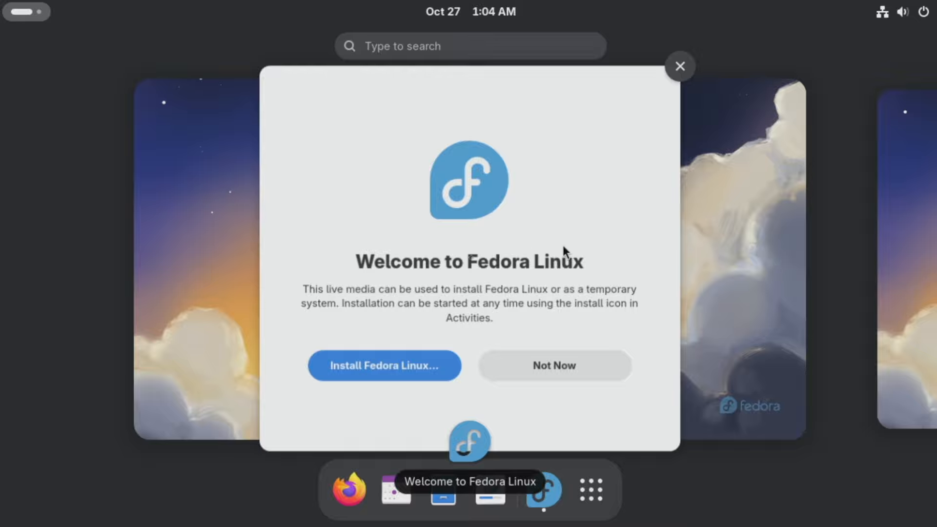
{"action": "left_click", "coordinate": [383, 370]}
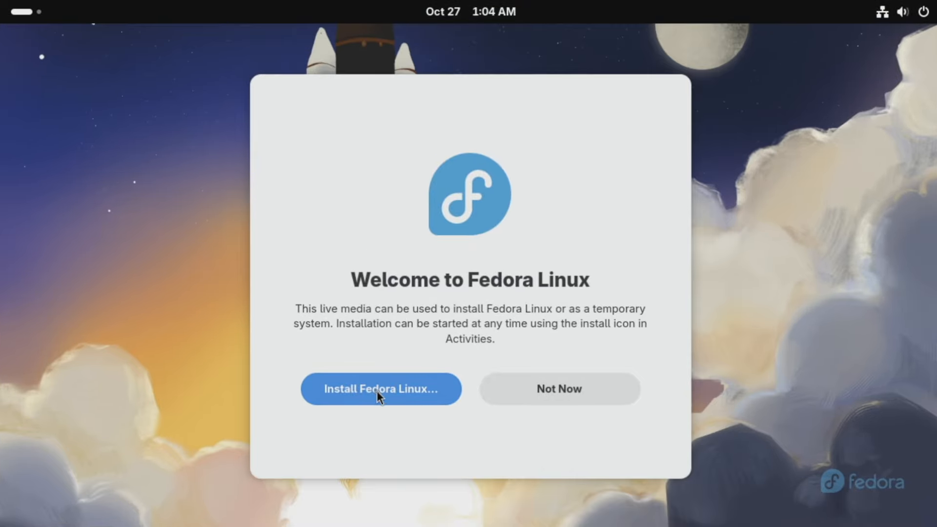
{"action": "left_click", "coordinate": [355, 392]}
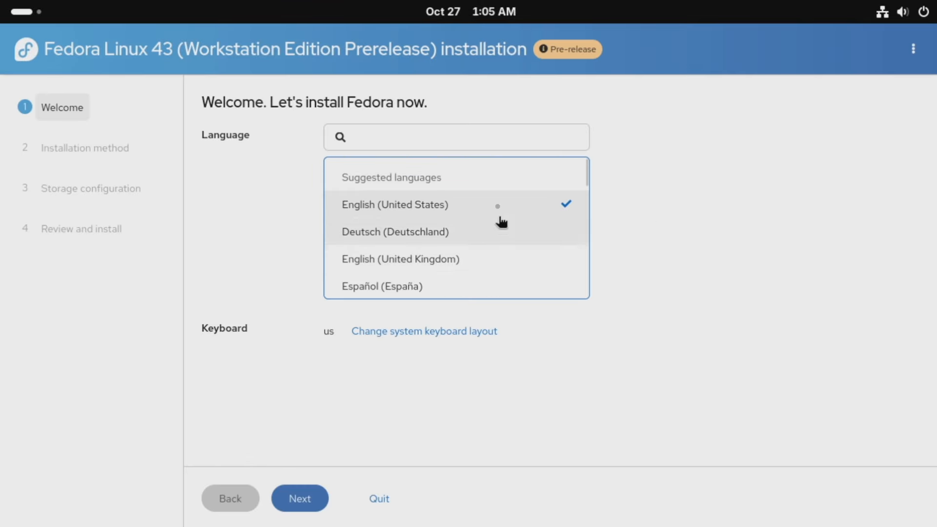
Review the installer's language list and the system keyboard input sources, and close the keyboard settings without changes.
{"action": "scroll", "coordinate": [468, 213], "scroll_direction": "down", "scroll_amount": 5}
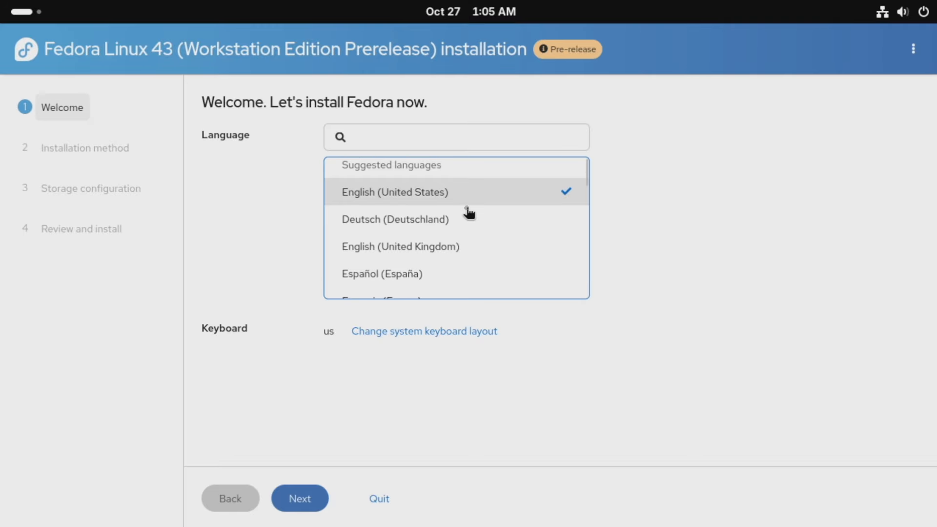
{"action": "scroll", "coordinate": [469, 212], "scroll_direction": "down", "scroll_amount": 3}
{"action": "scroll", "coordinate": [469, 211], "scroll_direction": "up", "scroll_amount": 8}
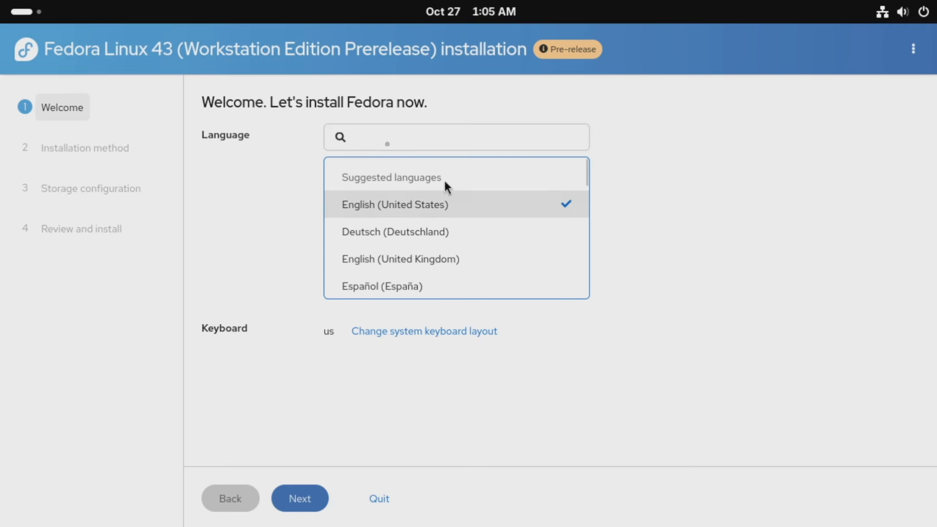
{"action": "left_click", "coordinate": [385, 141]}
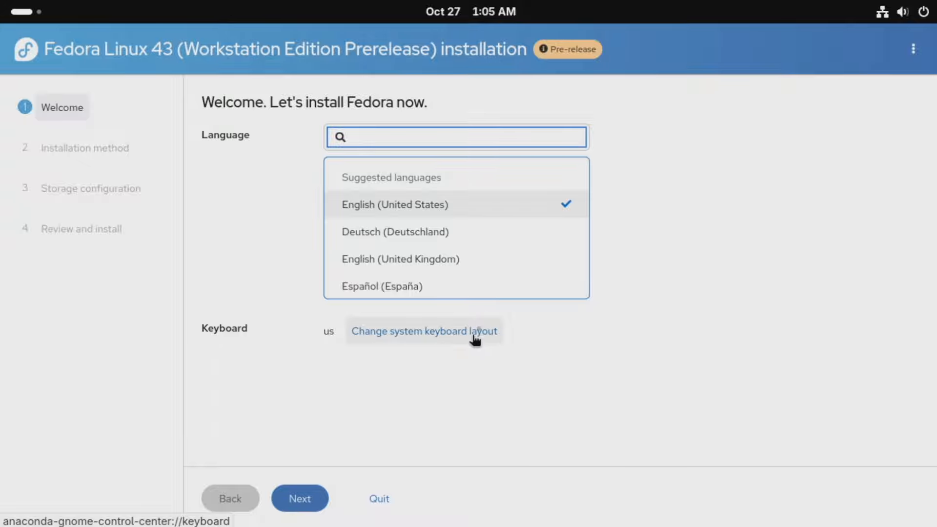
{"action": "left_click", "coordinate": [441, 337]}
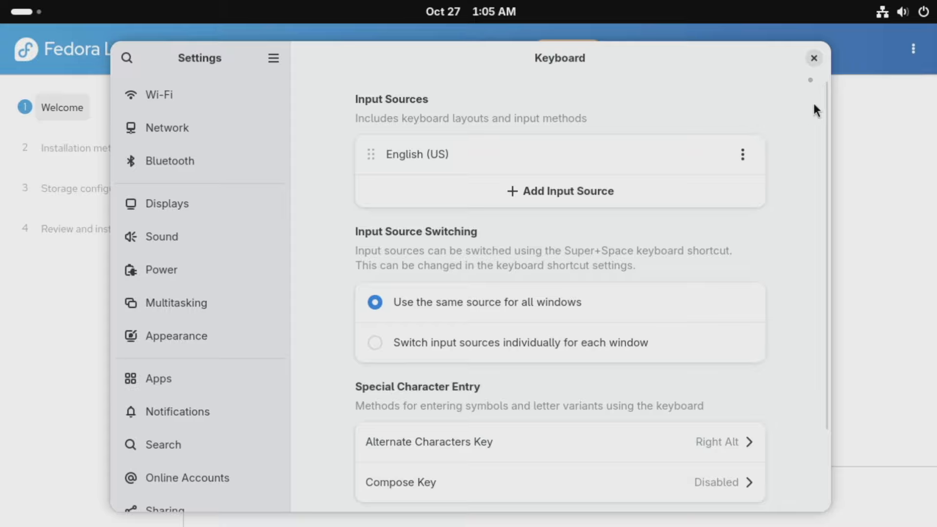
{"action": "left_click", "coordinate": [813, 58]}
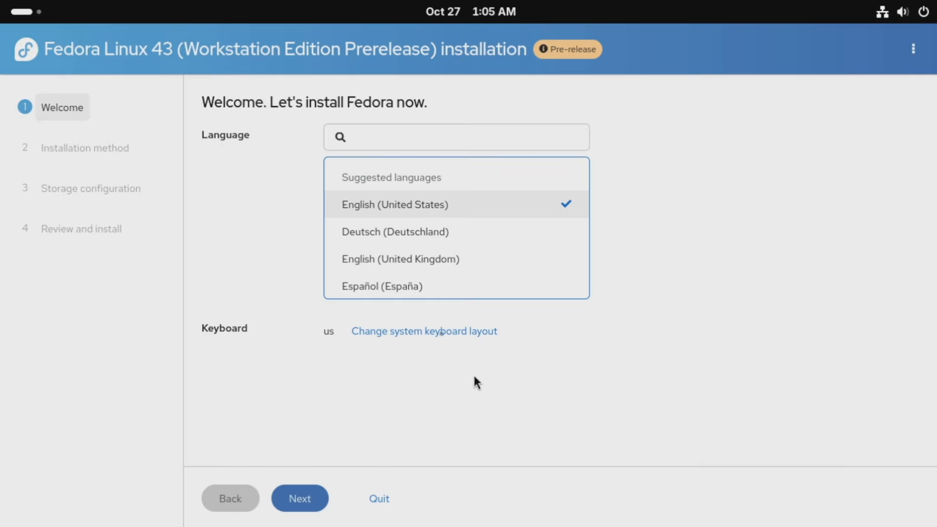
Continue with English (United States) and the us keyboard layout, and choose Use entire disk as the installation method.
{"action": "left_click", "coordinate": [316, 501]}
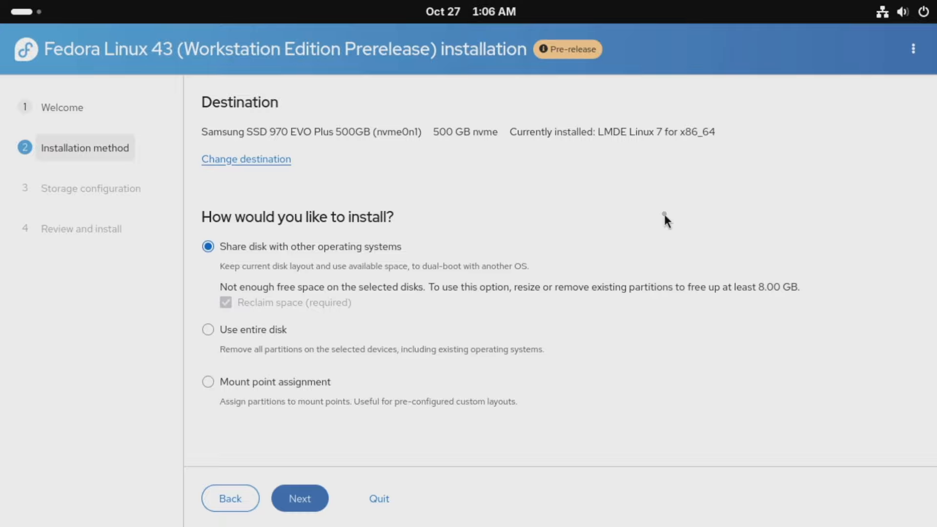
{"action": "left_click", "coordinate": [207, 331]}
{"action": "left_click", "coordinate": [925, 12]}
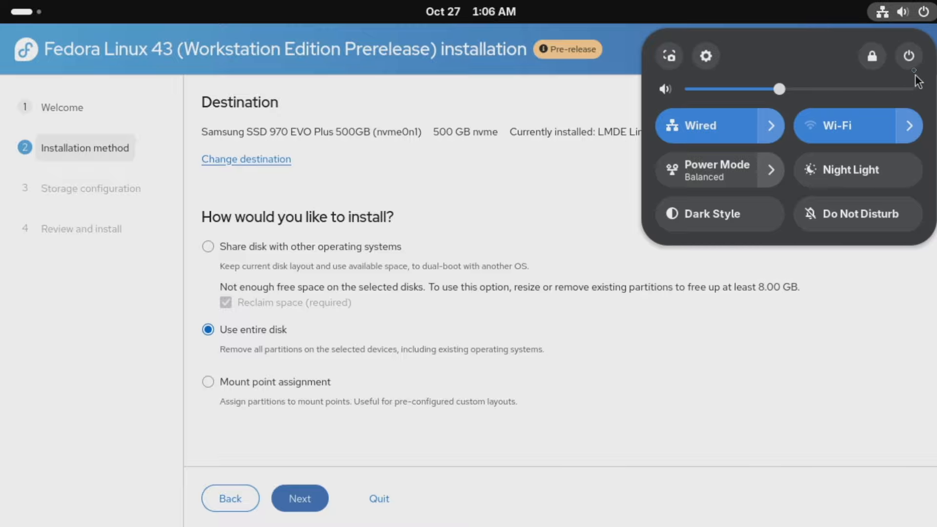
{"action": "left_click", "coordinate": [910, 57]}
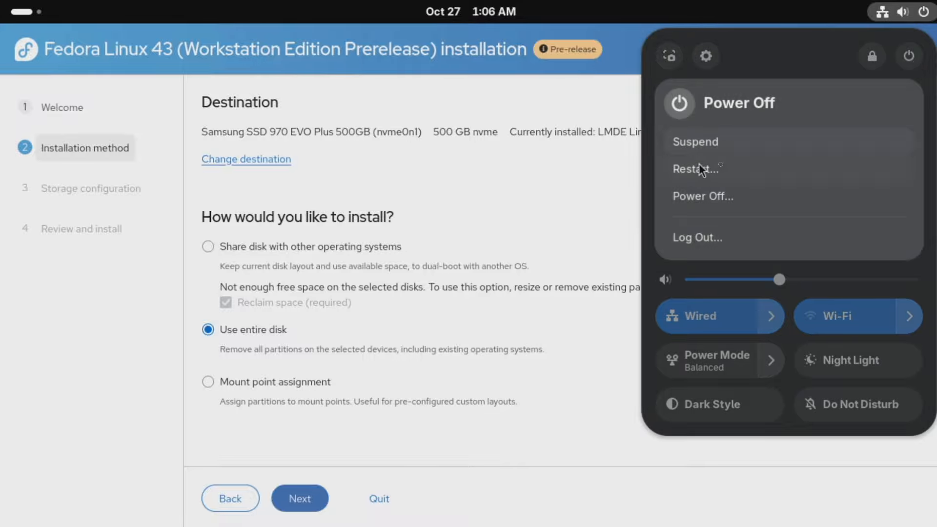
{"action": "key", "text": "Escape"}
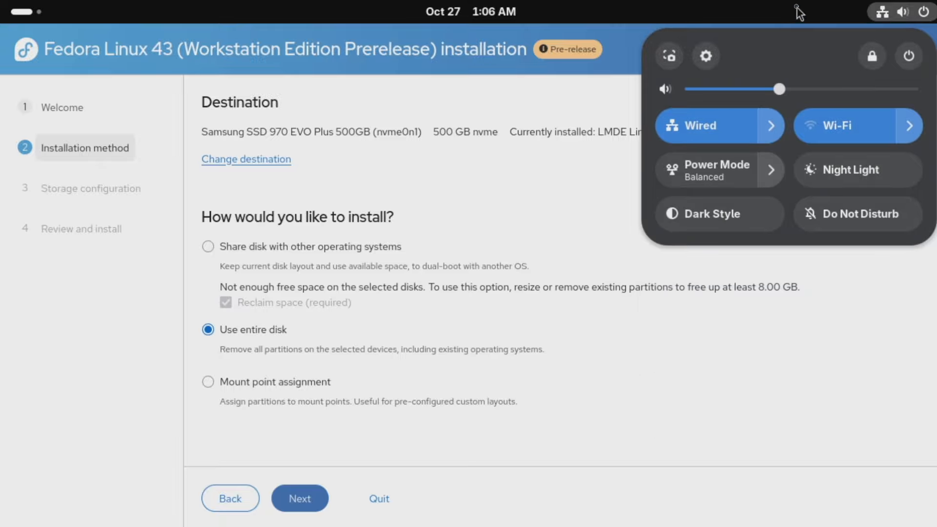
{"action": "left_click", "coordinate": [816, 14]}
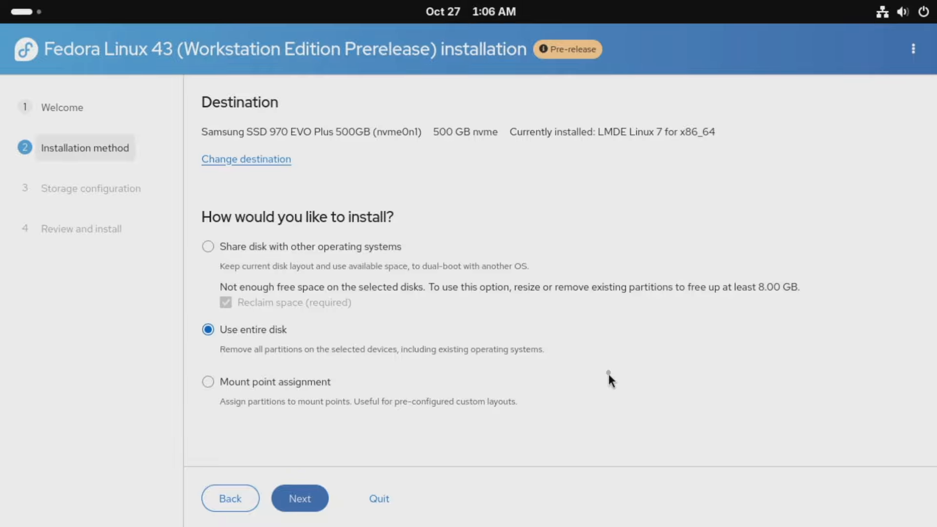
Proceed without encrypting the data, acknowledge that all existing data will be erased, and start the Fedora installation.
{"action": "left_click", "coordinate": [299, 499]}
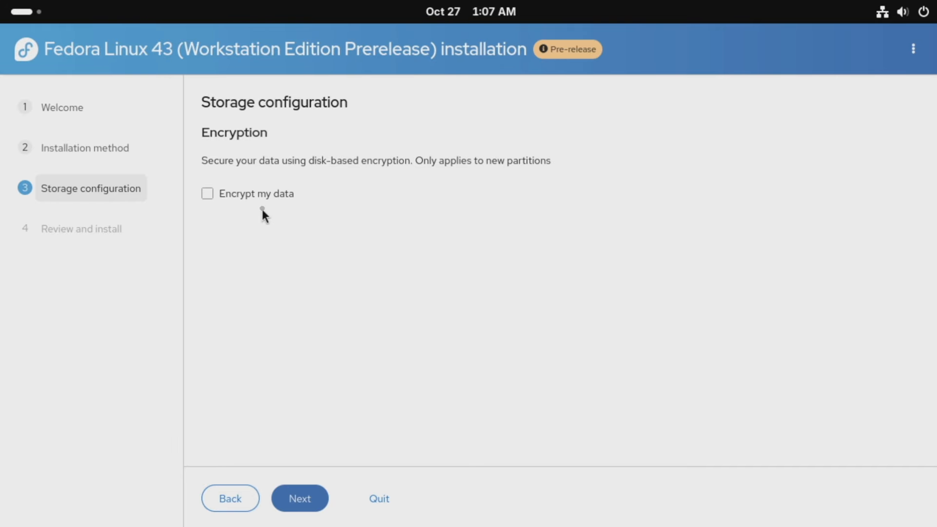
{"action": "left_click", "coordinate": [293, 499]}
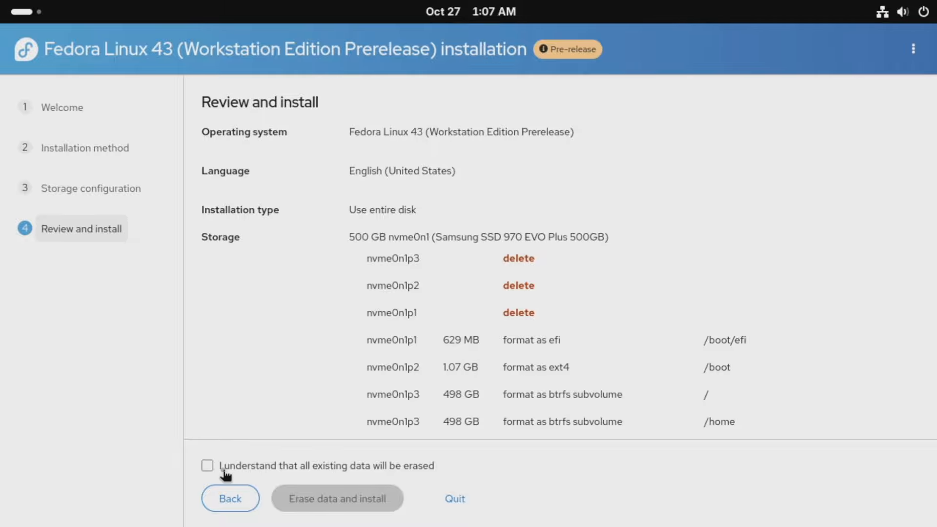
{"action": "left_click", "coordinate": [208, 469]}
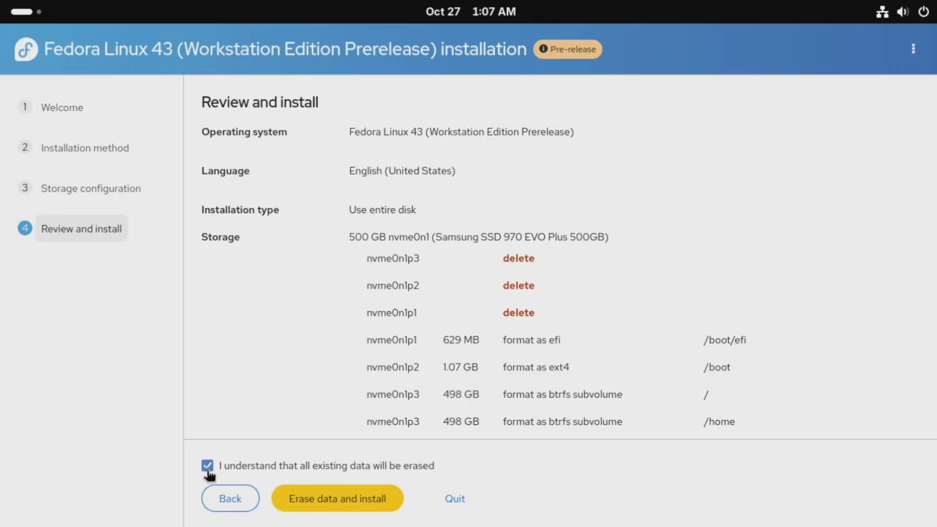
{"action": "left_click", "coordinate": [342, 499]}
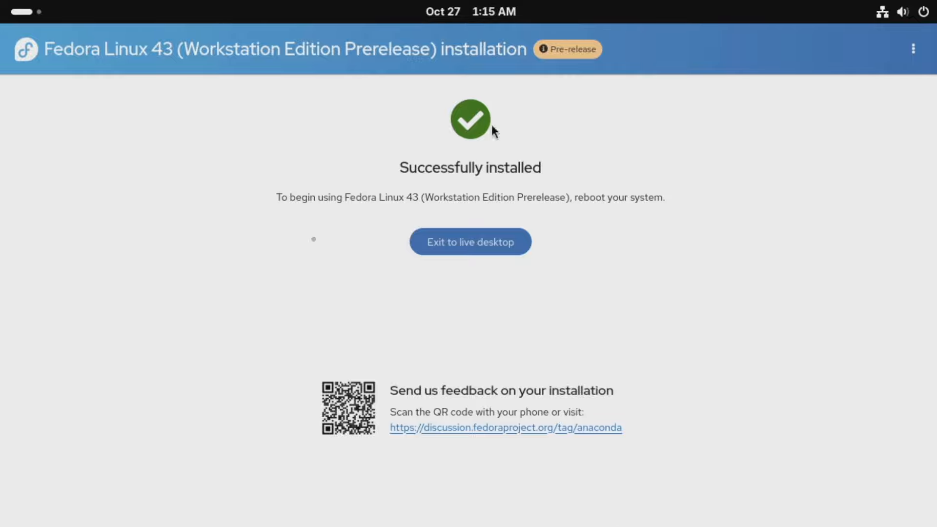
Exit the finished installer to the live desktop and look at the Install to Hard Drive launcher in the Activities overview.
{"action": "left_click", "coordinate": [434, 244]}
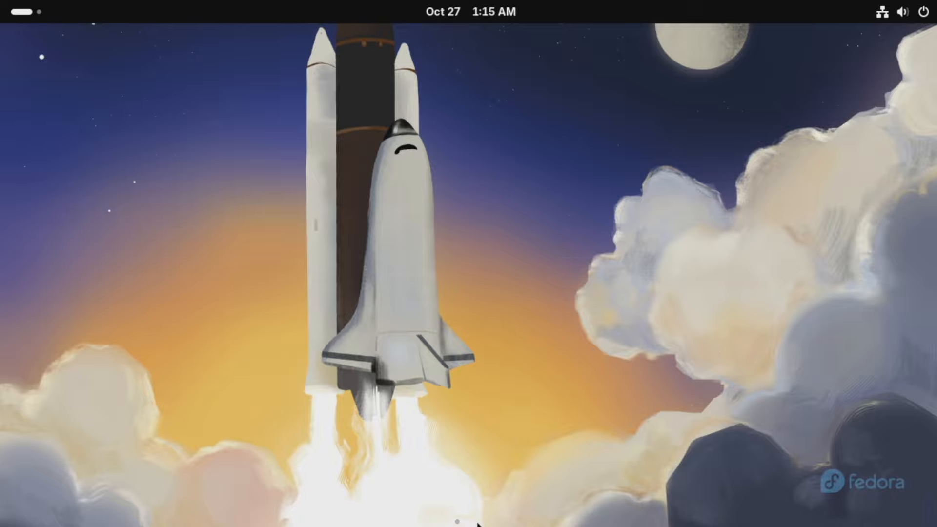
{"action": "left_click", "coordinate": [35, 15]}
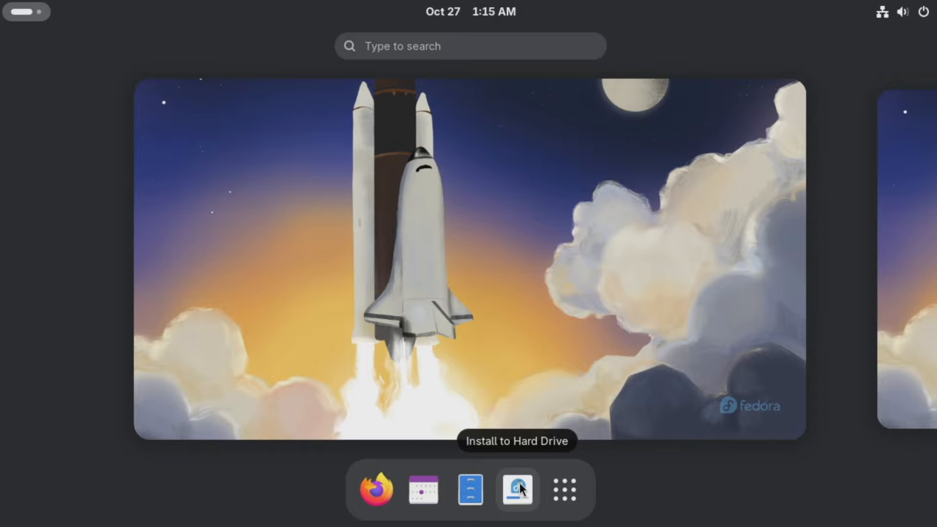
{"action": "left_click", "coordinate": [520, 486]}
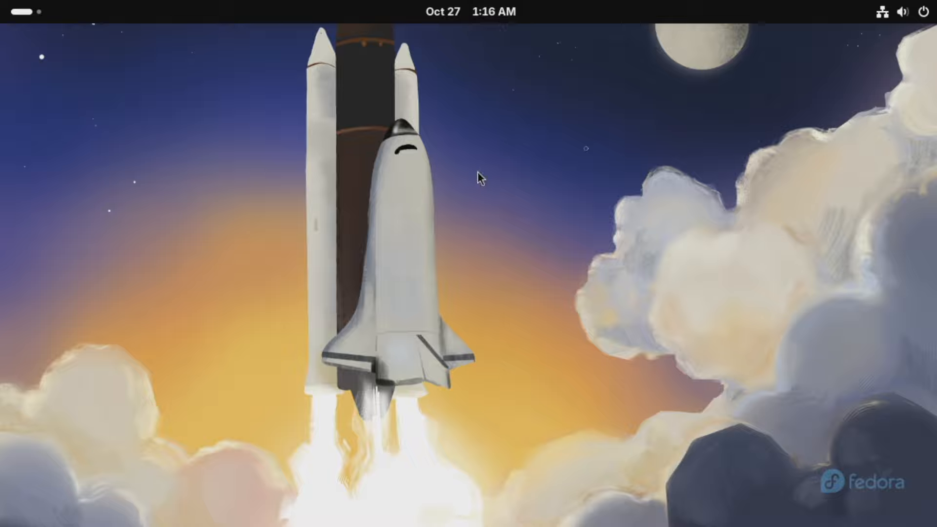
Open the power options of the live session to restart the computer.
{"action": "left_click", "coordinate": [922, 15]}
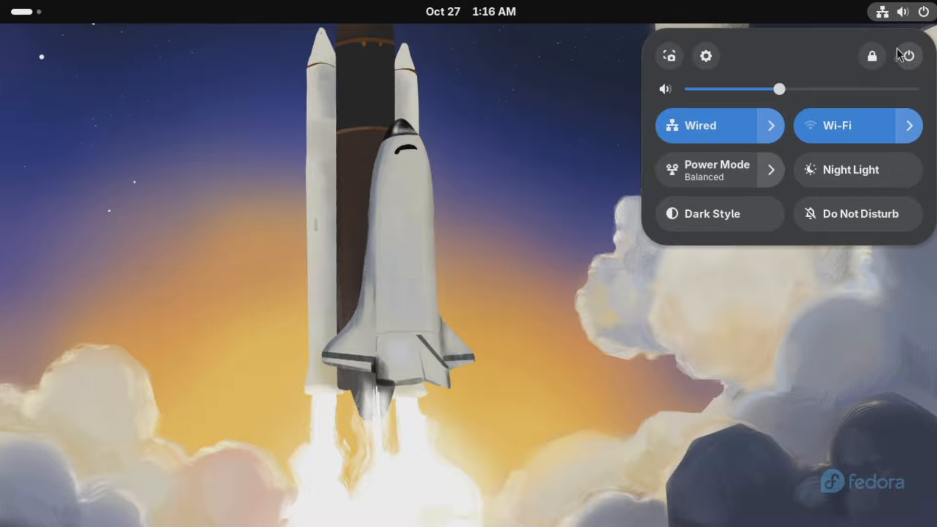
{"action": "left_click", "coordinate": [911, 61]}
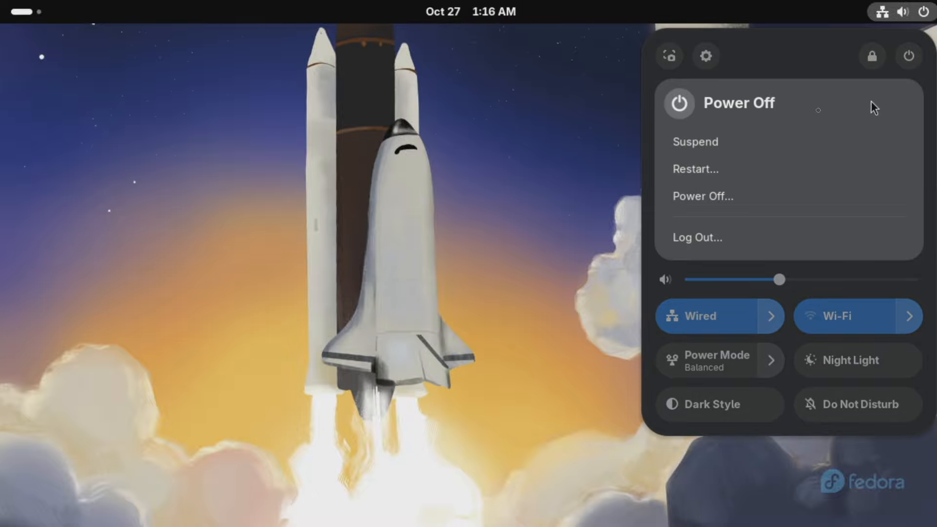
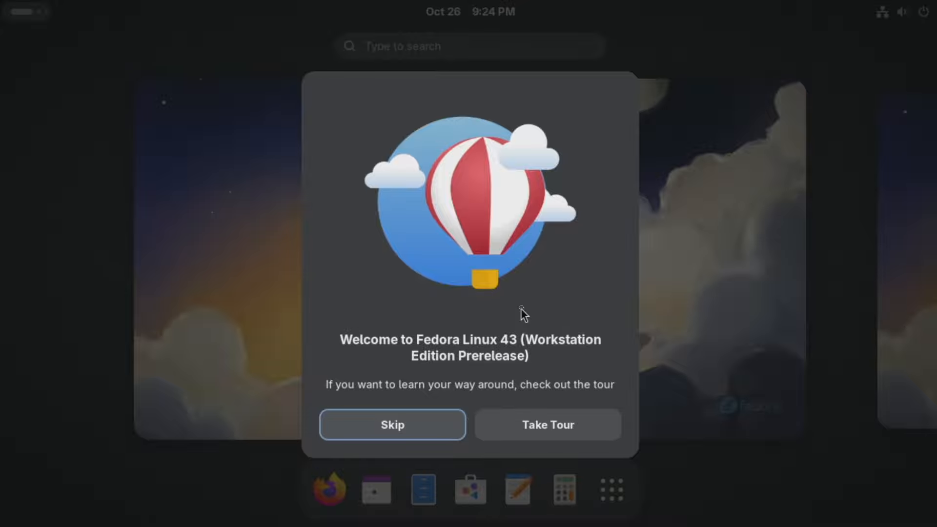
Skip the Fedora Linux 43 welcome tour, go to the plain desktop and reopen the Activities overview.
{"action": "left_click", "coordinate": [390, 424]}
{"action": "left_click", "coordinate": [607, 300]}
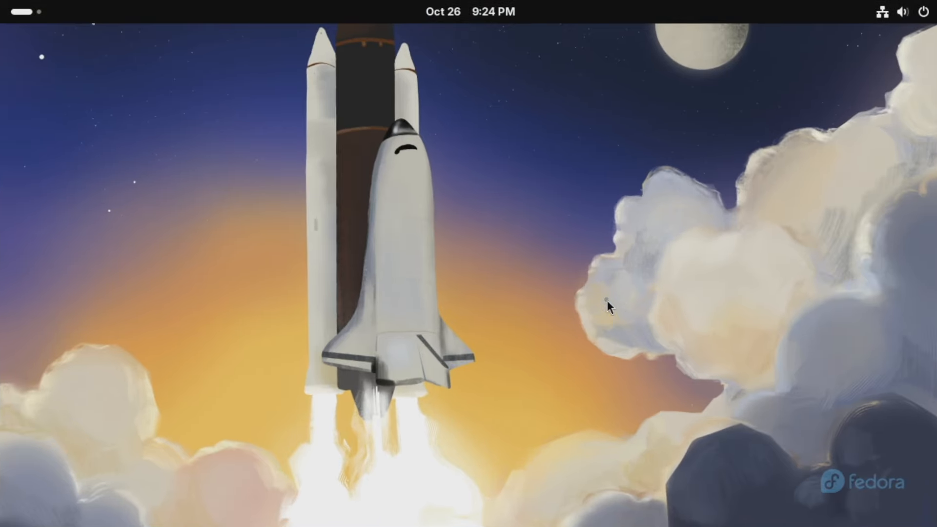
{"action": "left_click", "coordinate": [31, 21]}
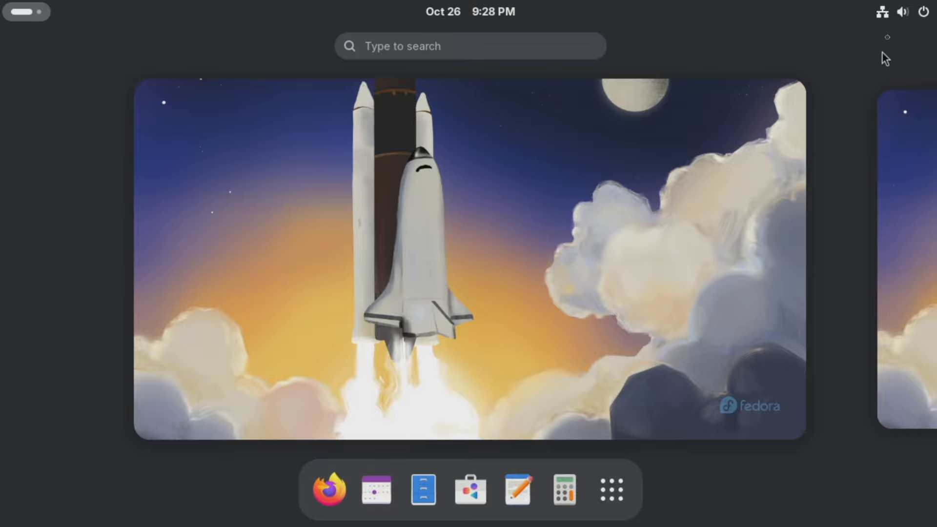
Start the screenshot tool and resize the area selection so that it frames the space shuttle in the workspace preview.
{"action": "left_click", "coordinate": [914, 17]}
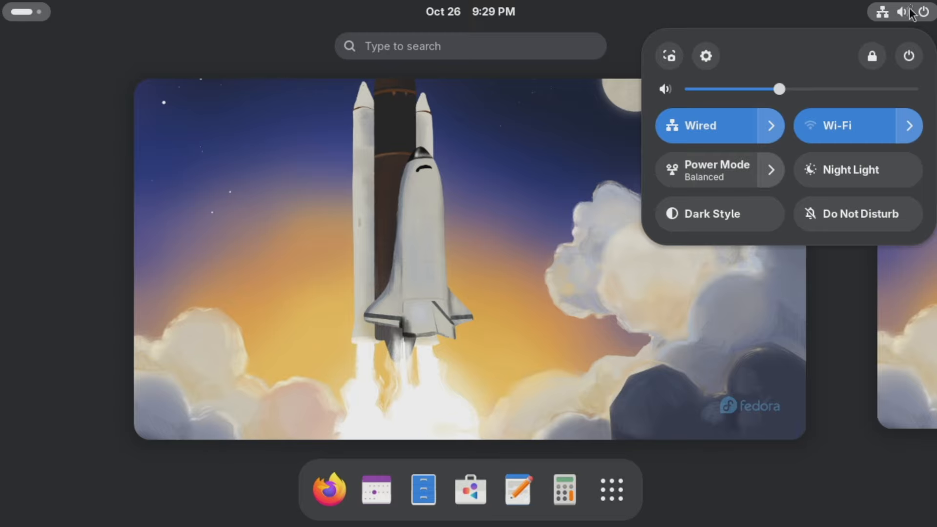
{"action": "left_click", "coordinate": [673, 56]}
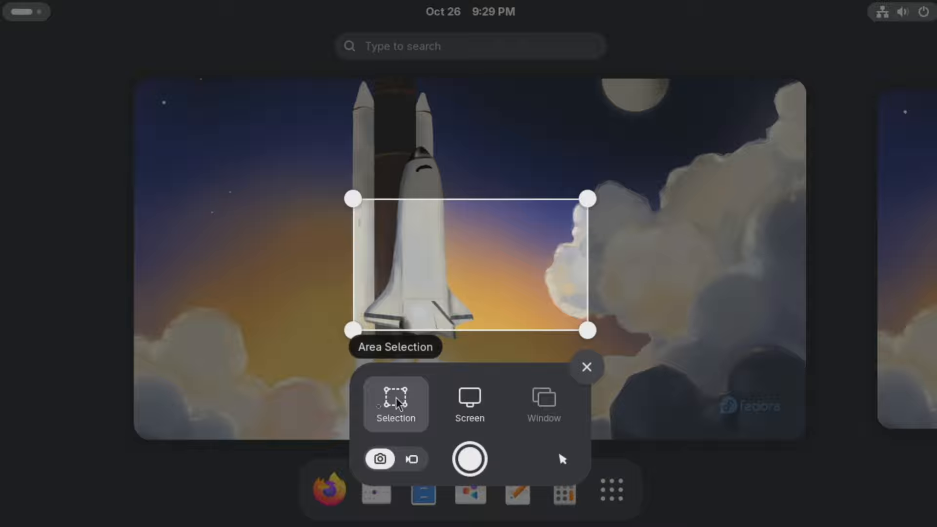
{"action": "left_click_drag", "start_coordinate": [353, 199], "coordinate": [236, 90]}
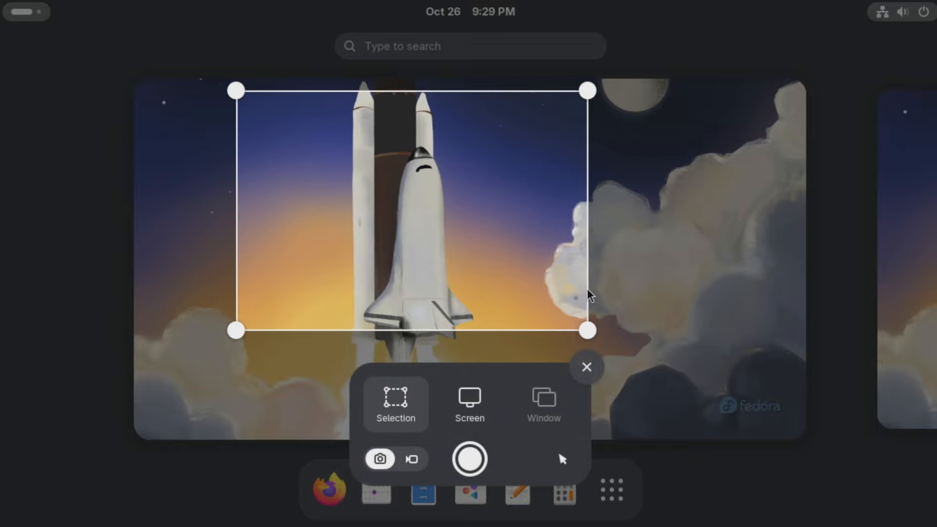
{"action": "left_click_drag", "start_coordinate": [584, 323], "coordinate": [543, 361]}
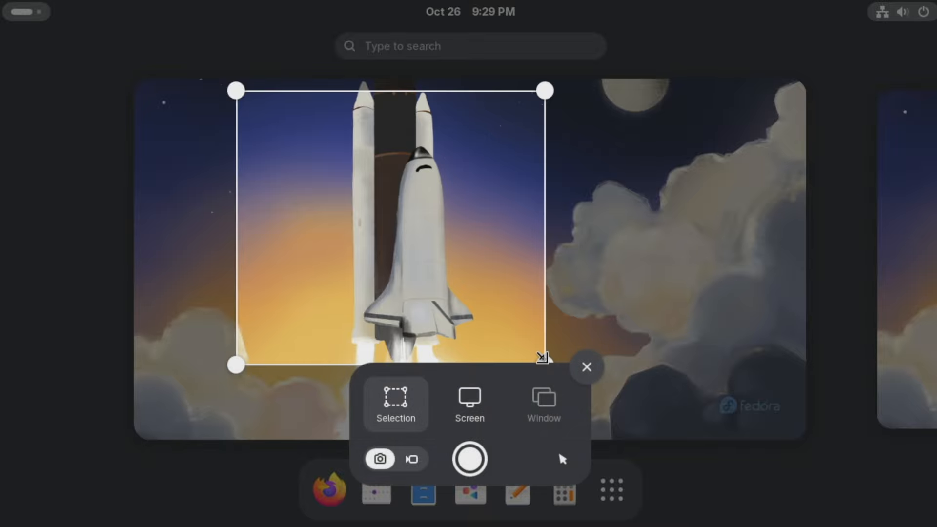
Compare the screenshot and screen recording modes for whole-screen and area capture, and close the tool without capturing anything.
{"action": "left_click", "coordinate": [481, 400]}
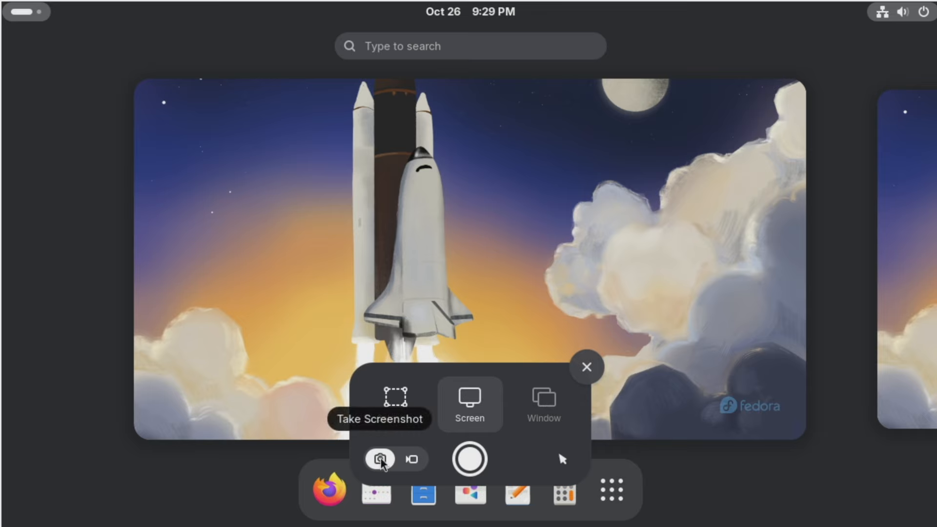
{"action": "left_click", "coordinate": [410, 461]}
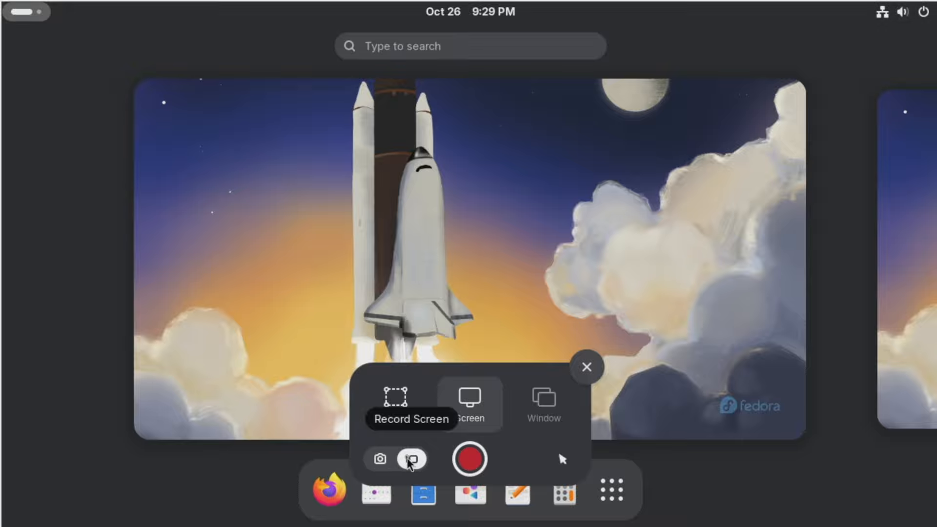
{"action": "left_click", "coordinate": [382, 459]}
{"action": "left_click", "coordinate": [411, 459]}
{"action": "left_click", "coordinate": [388, 459]}
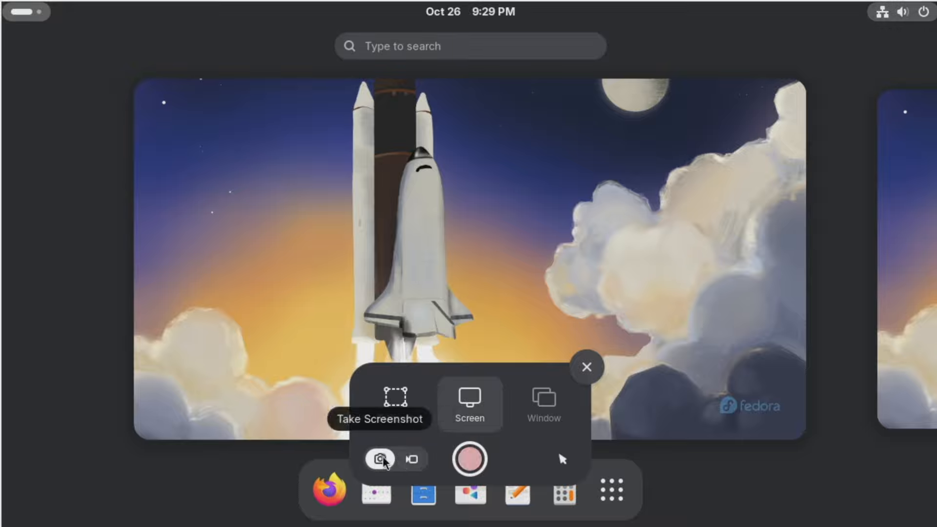
{"action": "left_click", "coordinate": [411, 459]}
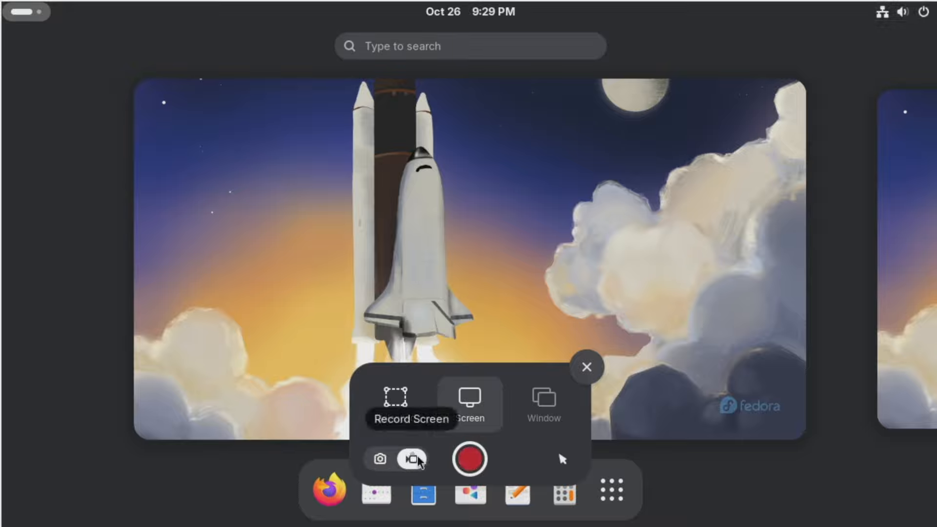
{"action": "left_click", "coordinate": [381, 459]}
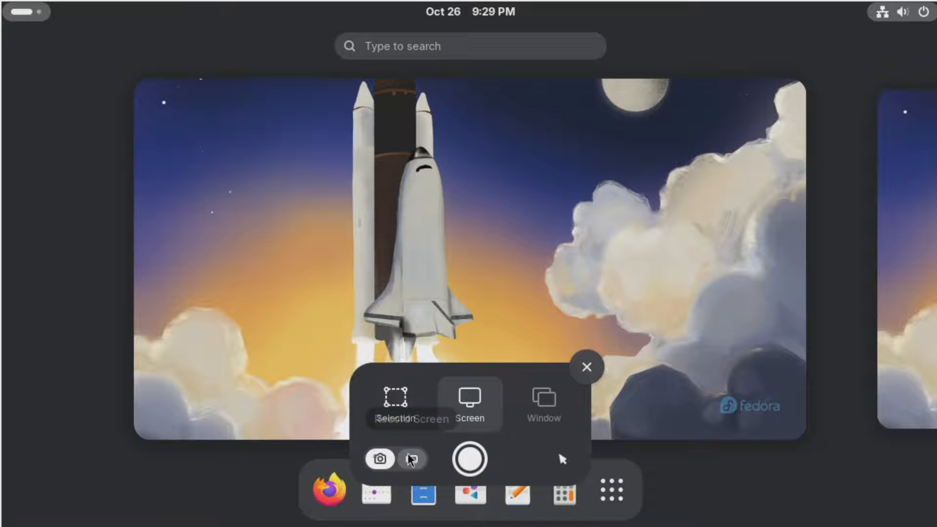
{"action": "left_click", "coordinate": [421, 464]}
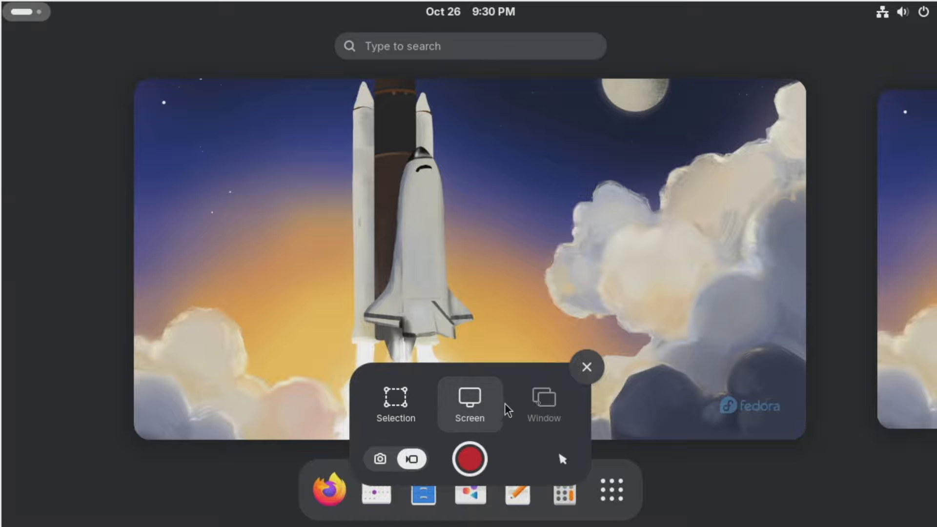
{"action": "left_click", "coordinate": [380, 457]}
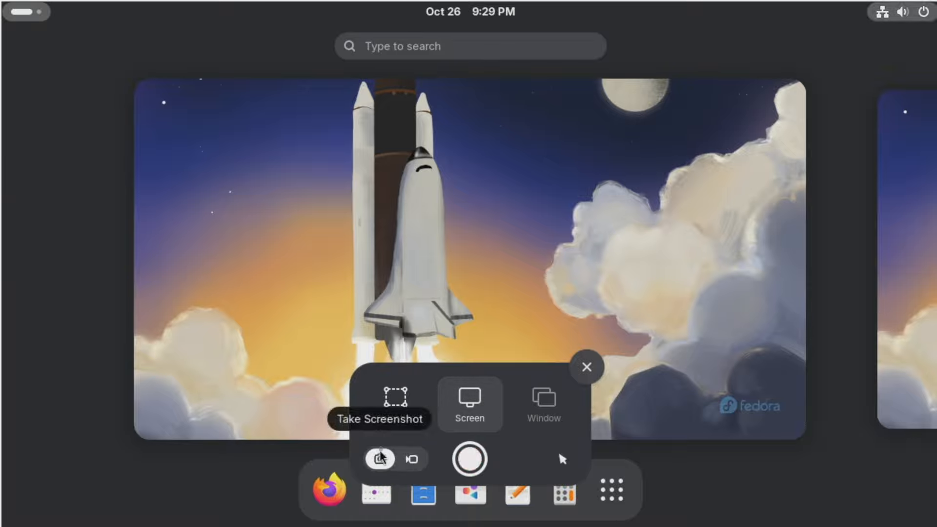
{"action": "left_click", "coordinate": [412, 458]}
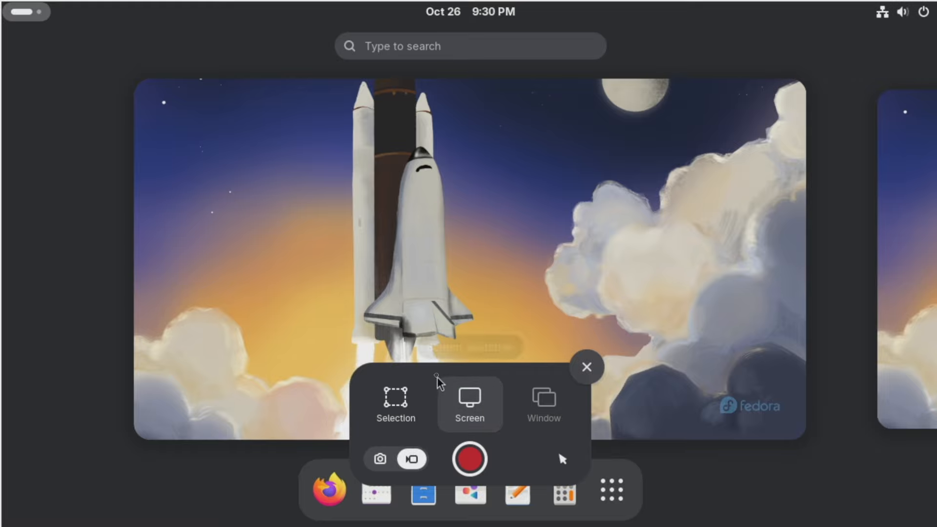
{"action": "key", "text": "s"}
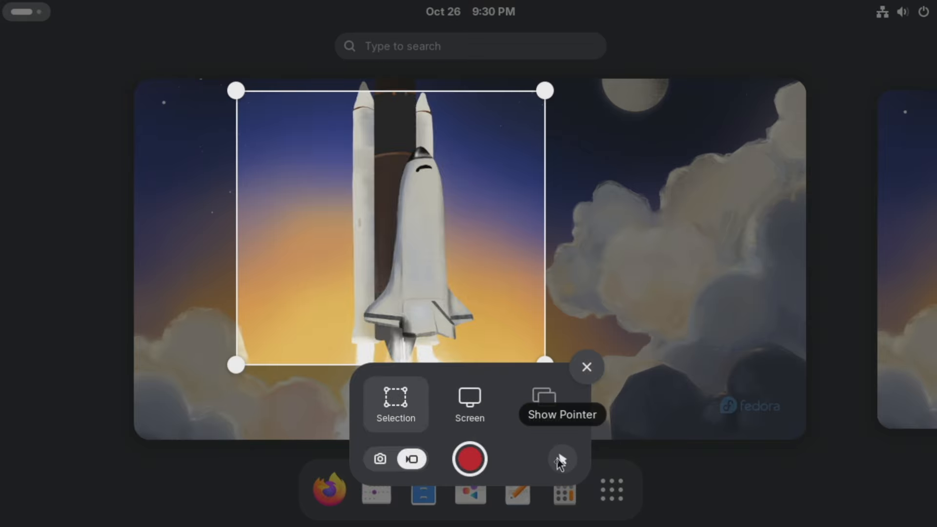
{"action": "left_click", "coordinate": [587, 370]}
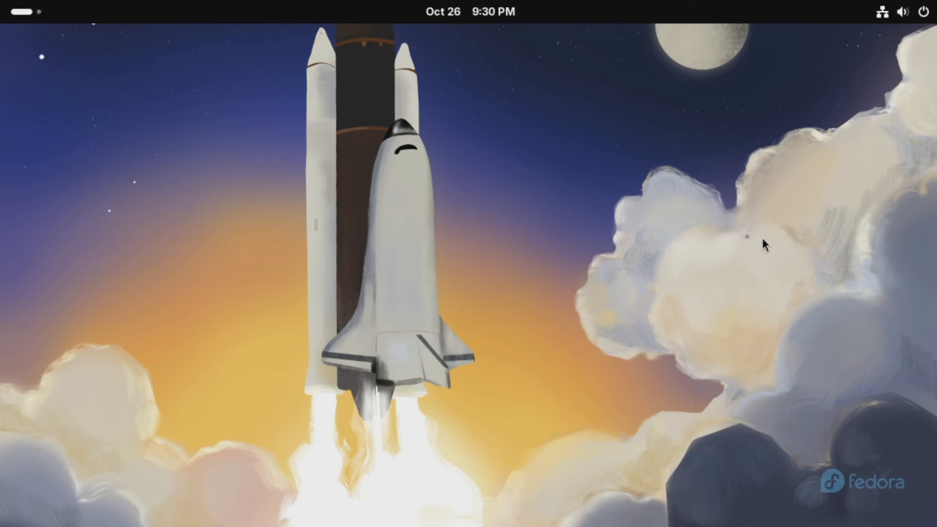
Look at the Wi-Fi page of the system Settings and close the Settings window.
{"action": "left_click", "coordinate": [890, 20]}
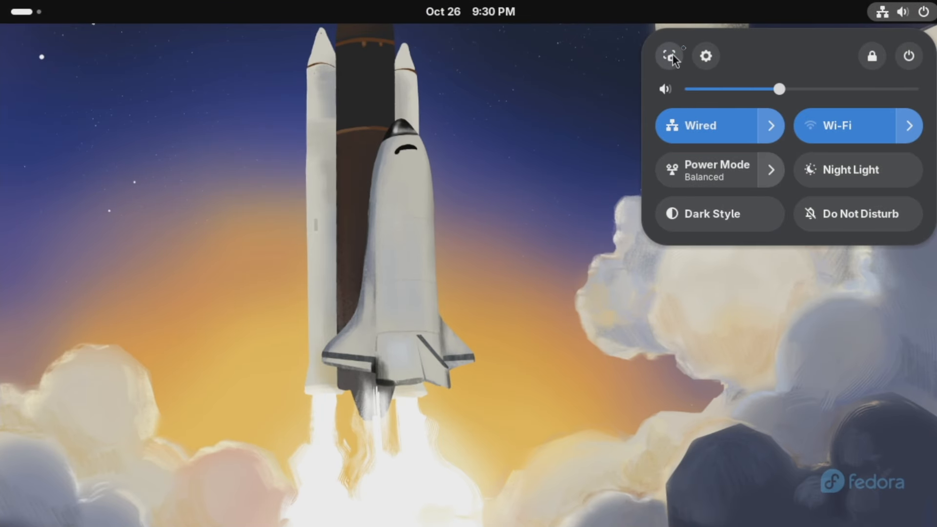
{"action": "left_click", "coordinate": [713, 61]}
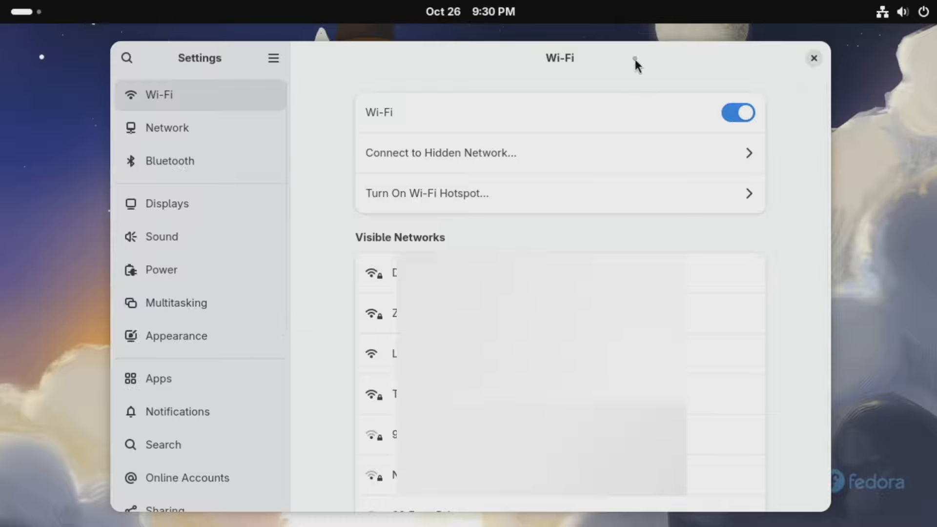
{"action": "left_click", "coordinate": [814, 59]}
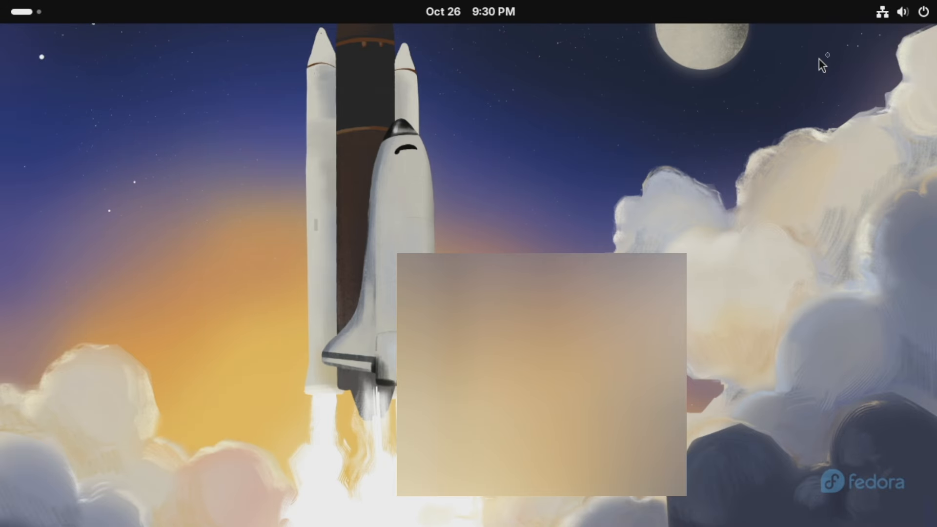
Lock the screen, wake the display and unlock the session with the account password.
{"action": "left_click", "coordinate": [906, 14]}
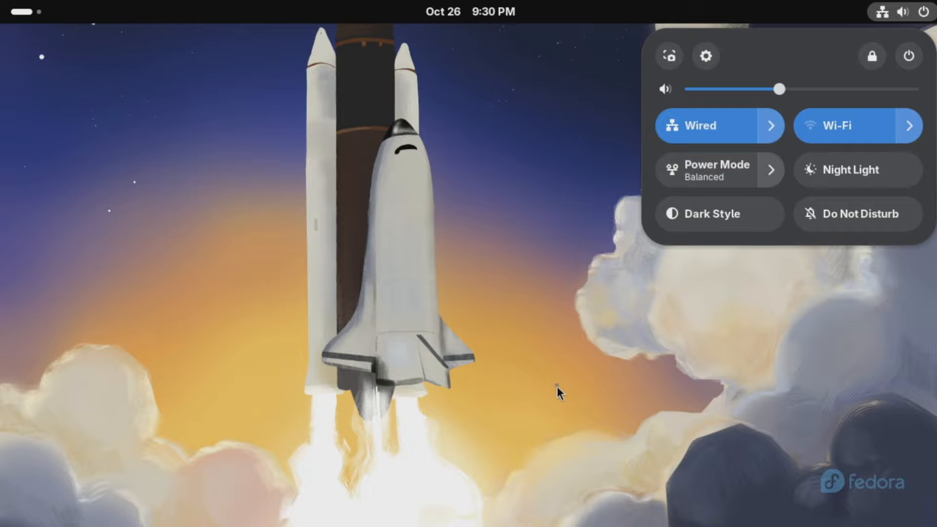
{"action": "left_click", "coordinate": [870, 58]}
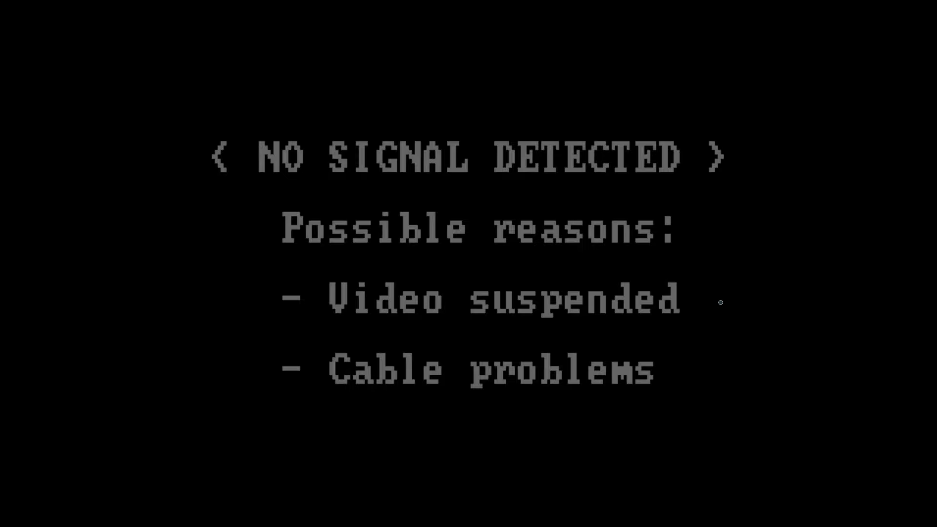
{"action": "left_click", "coordinate": [721, 303]}
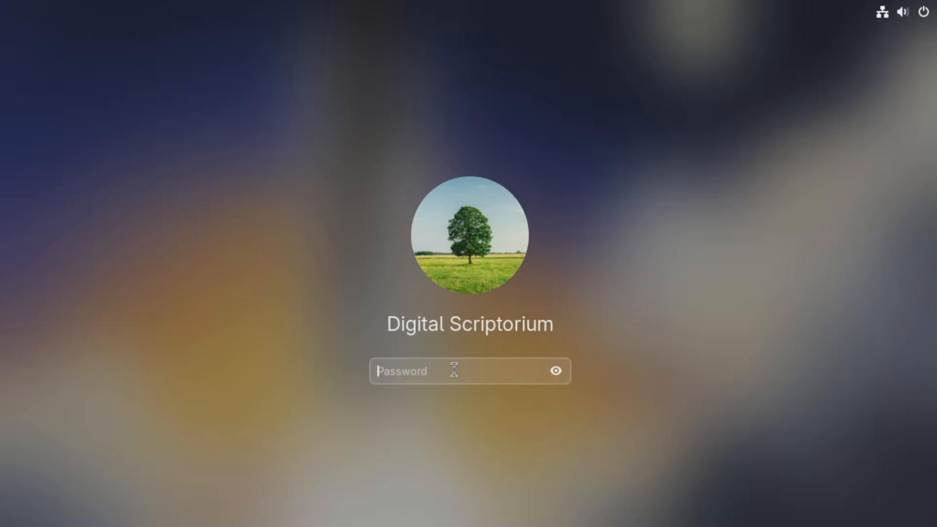
{"action": "type", "text": "•••"}
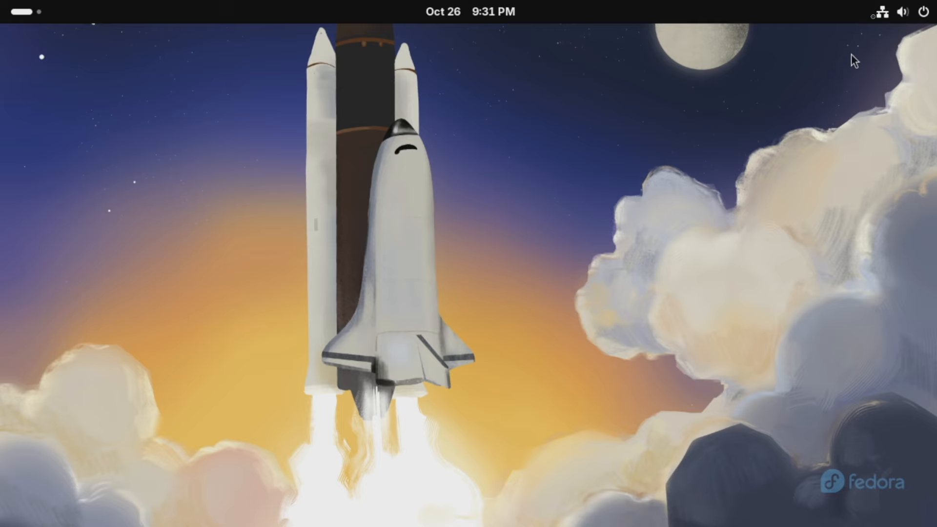
Review the suspend, restart, power off and log out options in the quick settings and close the list.
{"action": "left_click", "coordinate": [874, 17]}
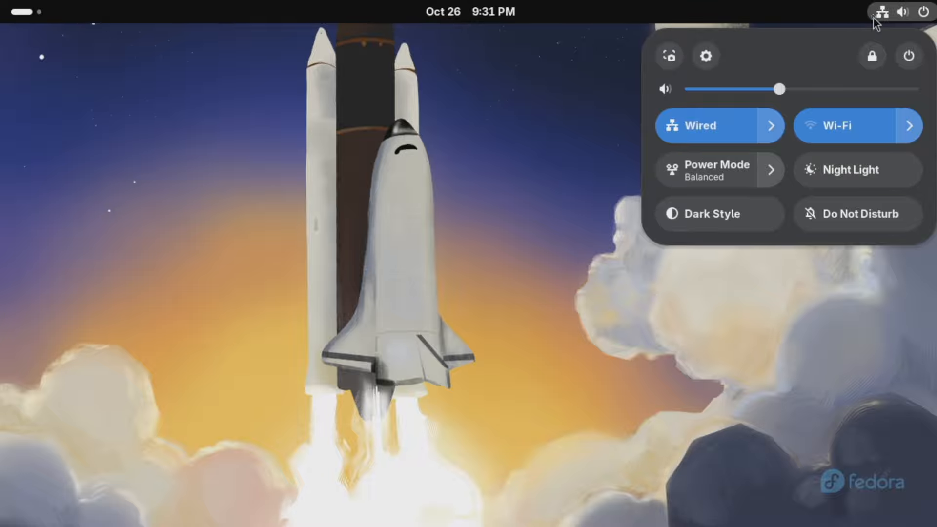
{"action": "left_click", "coordinate": [914, 58]}
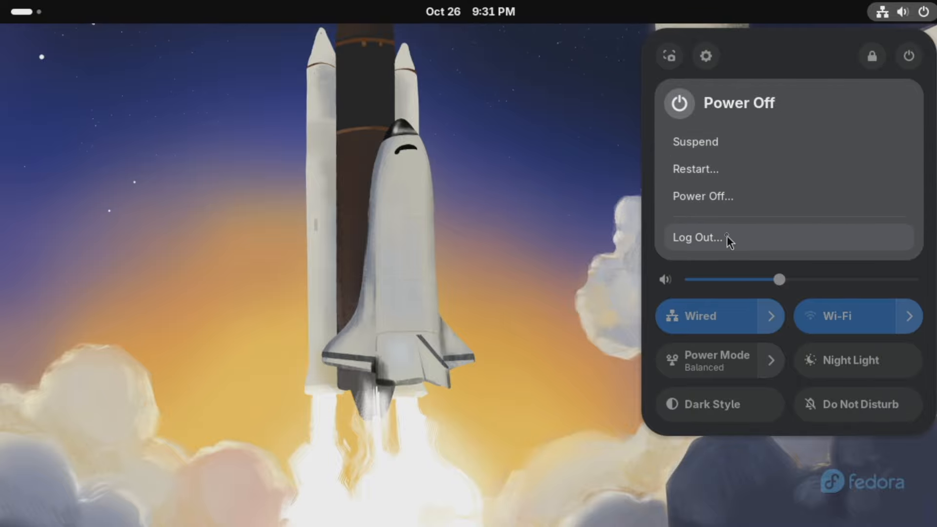
{"action": "left_click", "coordinate": [819, 88]}
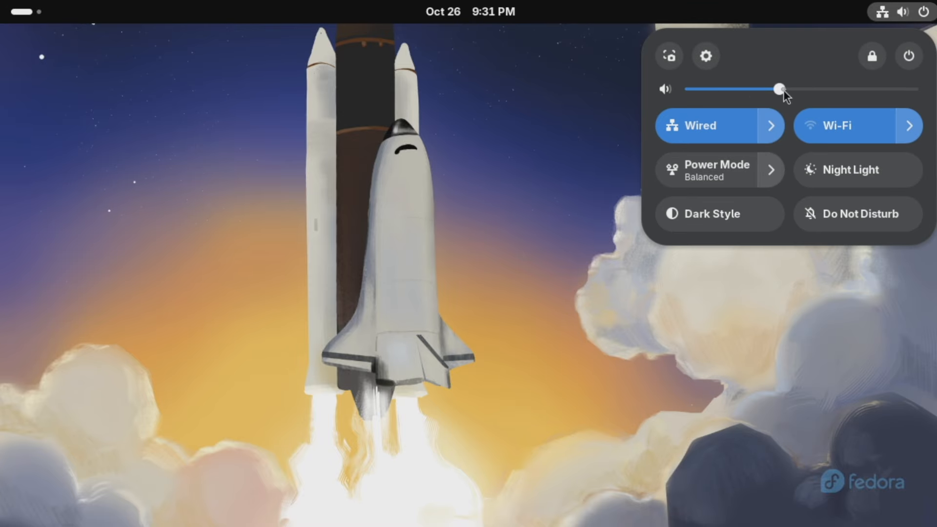
Lower the system volume slightly, and try muting and unmuting the sound.
{"action": "mouse_move", "coordinate": [783, 89]}
{"action": "left_mouse_down"}
{"action": "mouse_move", "coordinate": [834, 91]}
{"action": "mouse_move", "coordinate": [768, 89]}
{"action": "left_mouse_up"}
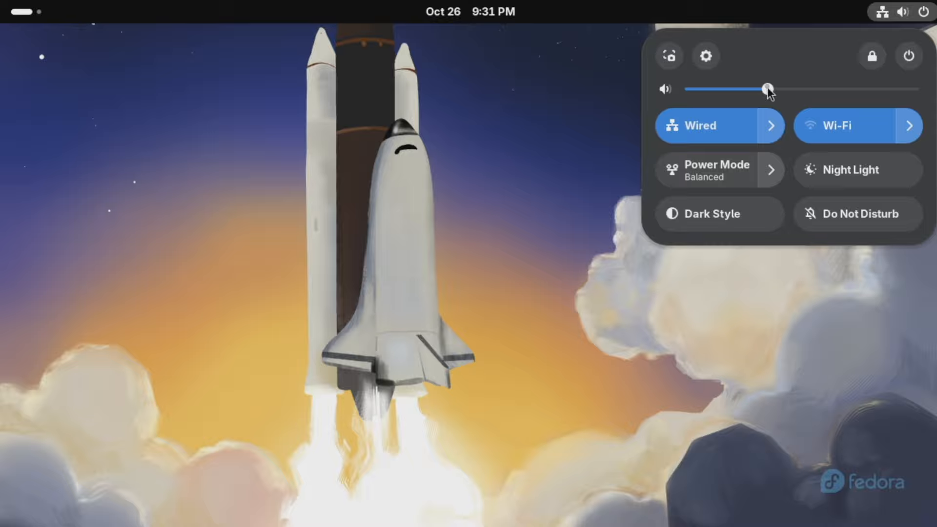
{"action": "left_click", "coordinate": [665, 86]}
{"action": "left_click", "coordinate": [666, 89]}
{"action": "left_click", "coordinate": [668, 92]}
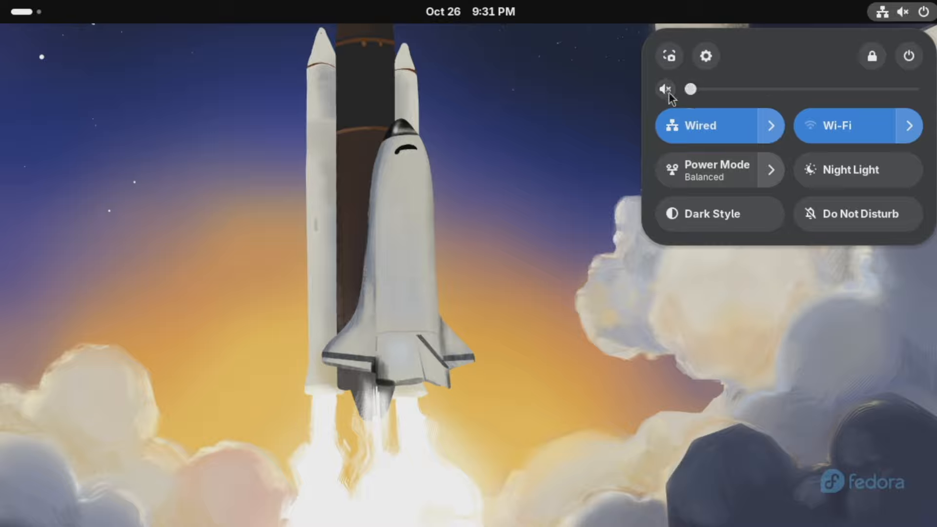
{"action": "left_click", "coordinate": [668, 93]}
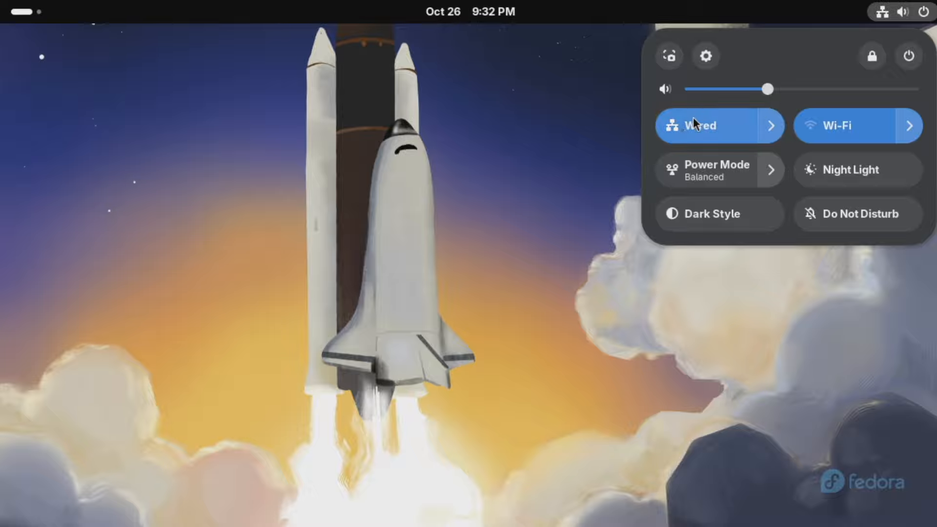
Examine the wired connection, Wi-Fi network and power mode options in the quick settings.
{"action": "left_click", "coordinate": [772, 128]}
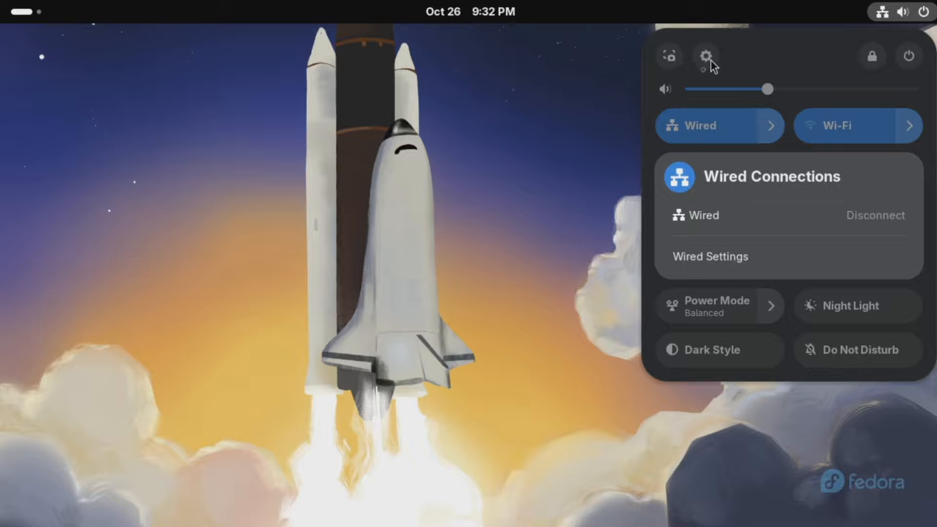
{"action": "left_click", "coordinate": [775, 55]}
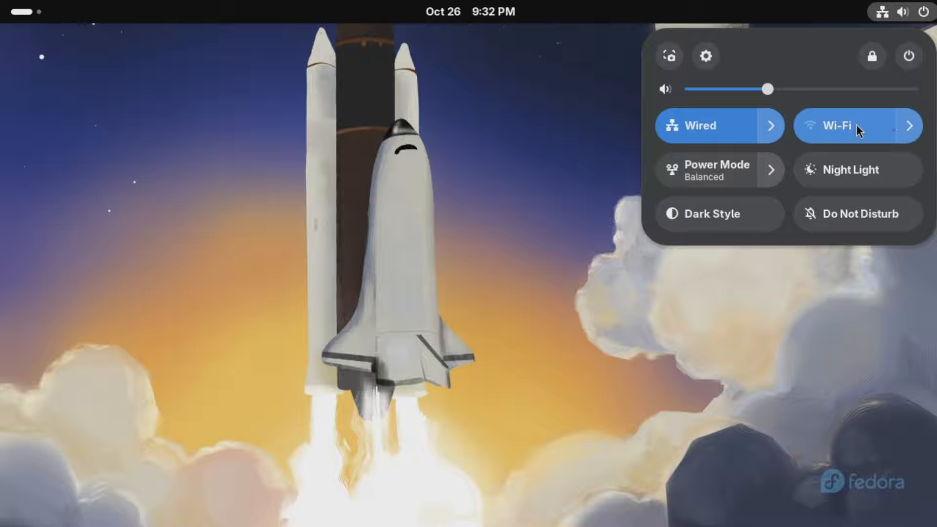
{"action": "left_click", "coordinate": [908, 126]}
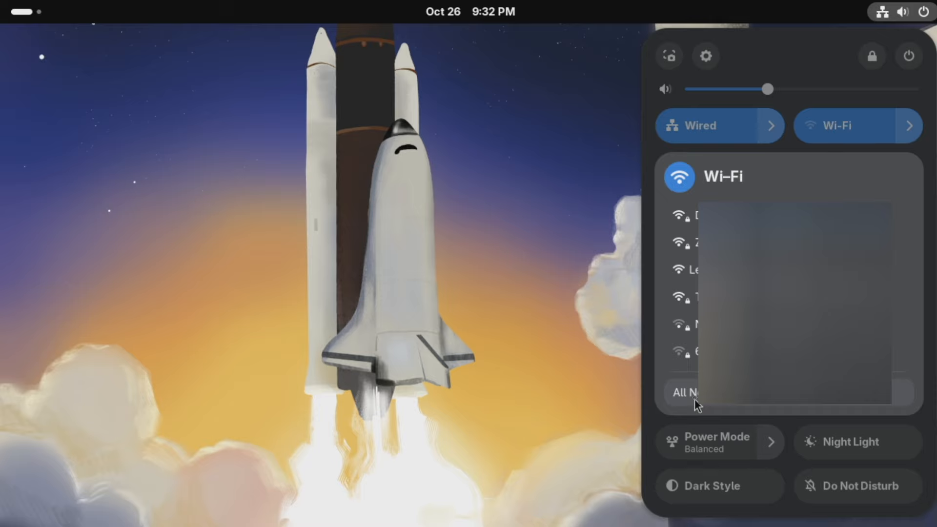
{"action": "left_click", "coordinate": [847, 103]}
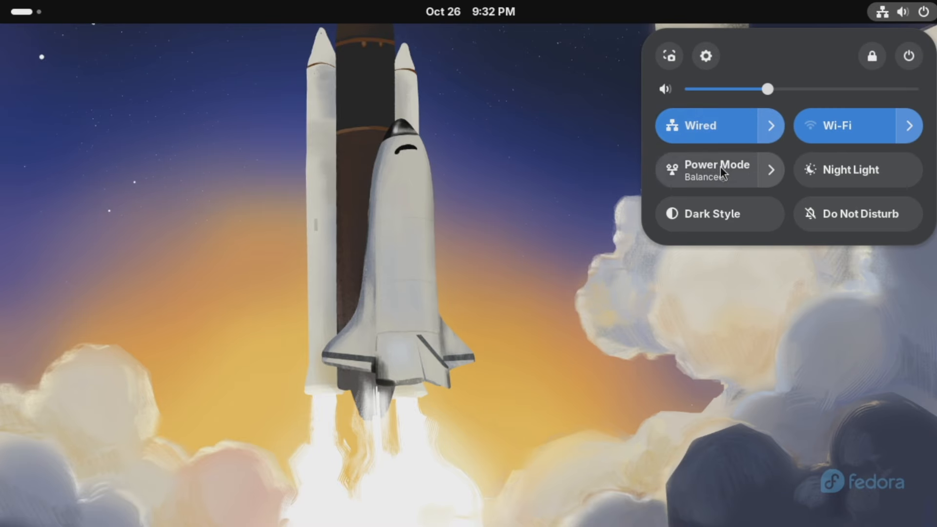
{"action": "left_click", "coordinate": [770, 177]}
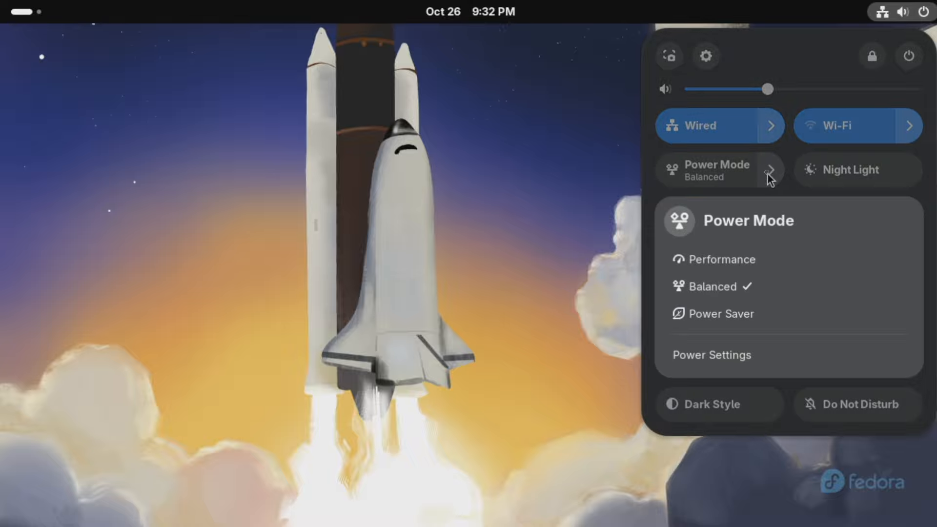
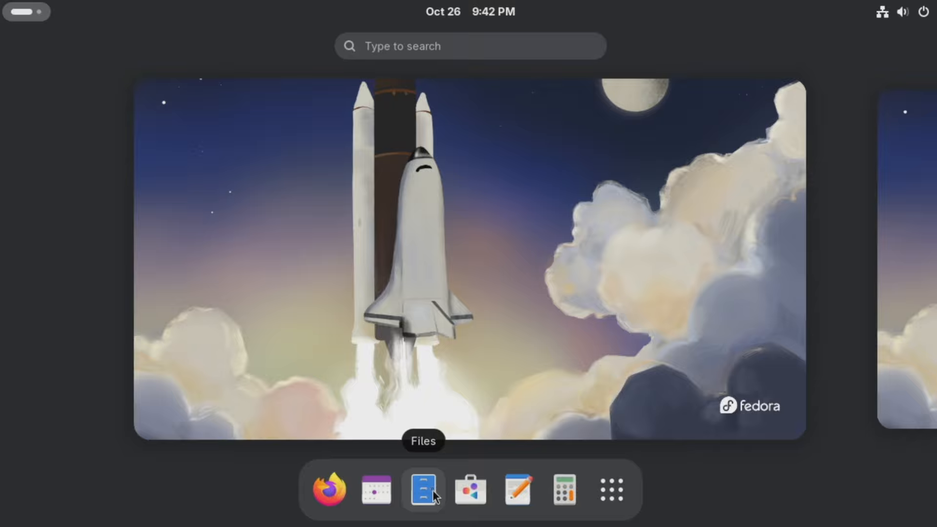
Open the Software app, maximize its window and browse the featured apps, Editor's Choice, new apps and categories.
{"action": "left_click", "coordinate": [480, 494]}
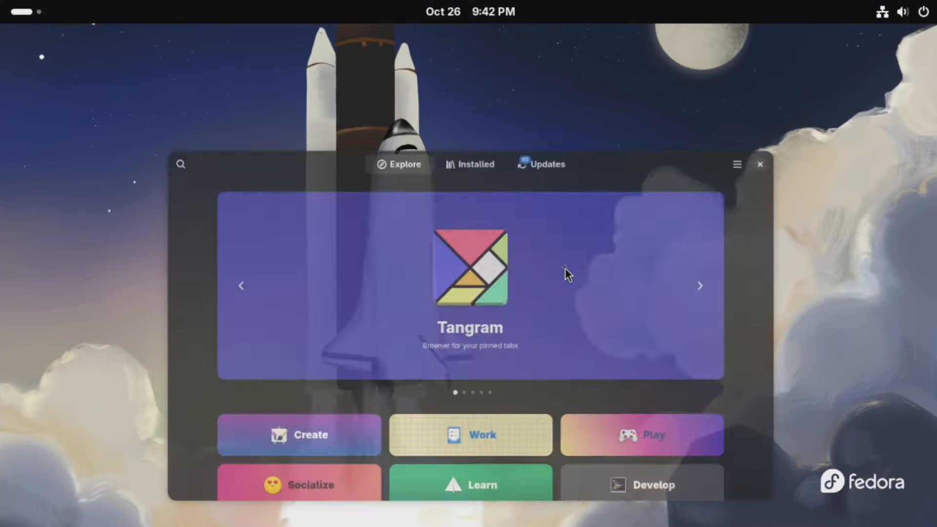
{"action": "double_click", "coordinate": [667, 77]}
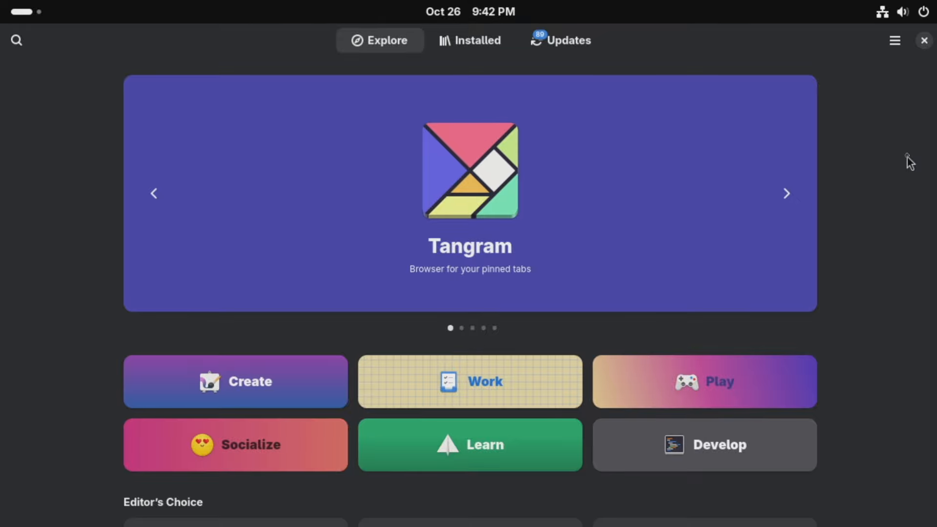
{"action": "scroll", "coordinate": [908, 163], "scroll_direction": "down", "scroll_amount": 5}
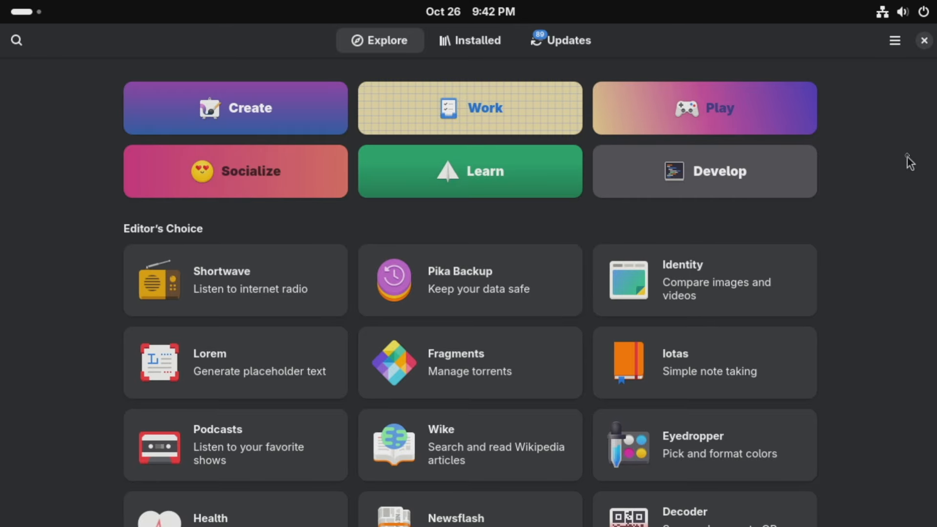
{"action": "scroll", "coordinate": [910, 163], "scroll_direction": "down", "scroll_amount": 10}
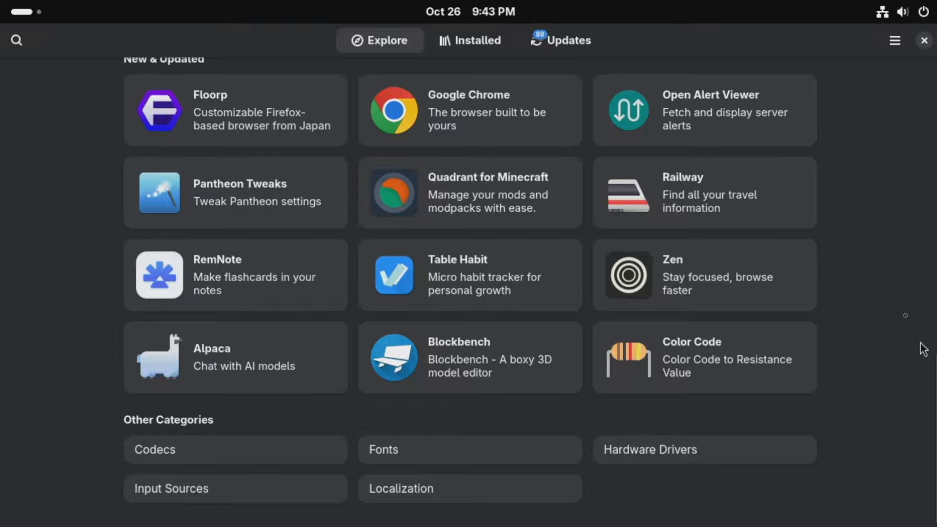
{"action": "scroll", "coordinate": [899, 326], "scroll_direction": "up", "scroll_amount": 10}
{"action": "scroll", "coordinate": [898, 332], "scroll_direction": "down", "scroll_amount": 5}
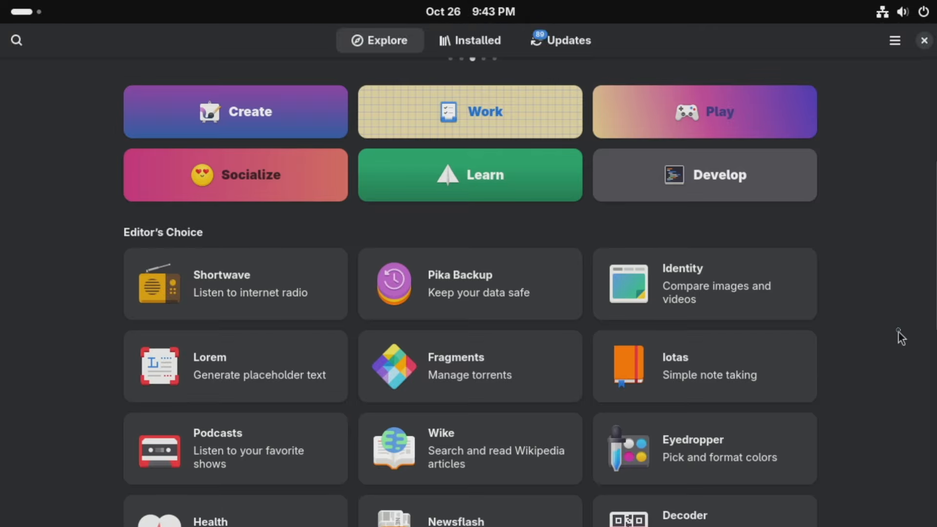
{"action": "scroll", "coordinate": [899, 332], "scroll_direction": "up", "scroll_amount": 5}
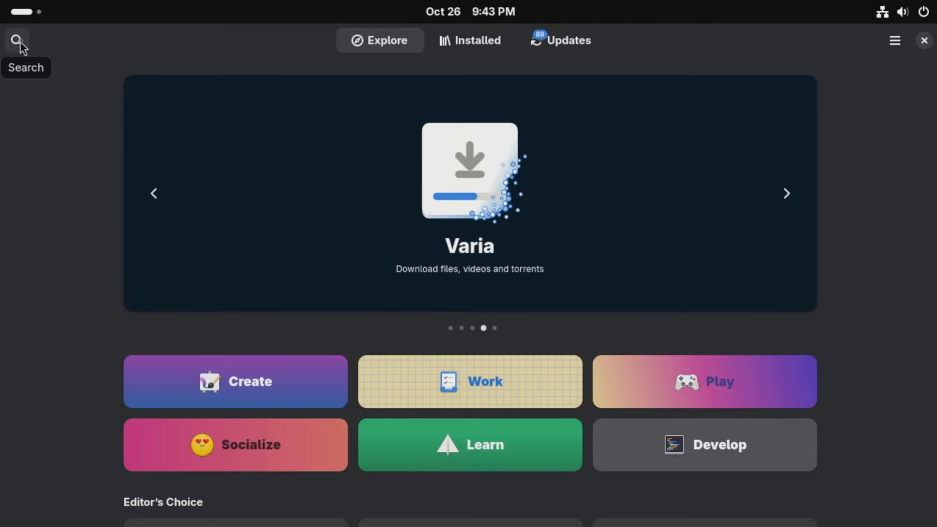
Search the software catalogue for "steam" and clear the search text.
{"action": "left_click", "coordinate": [21, 46]}
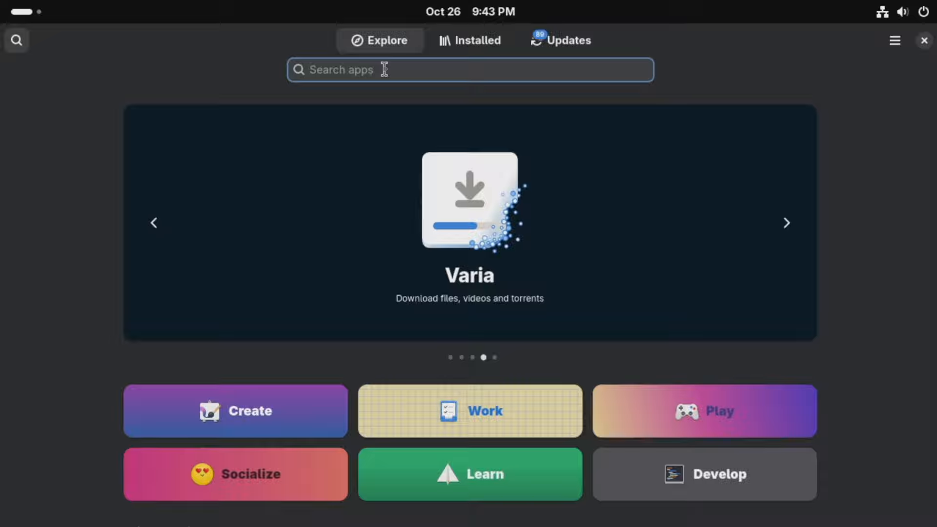
{"action": "type", "text": "steam"}
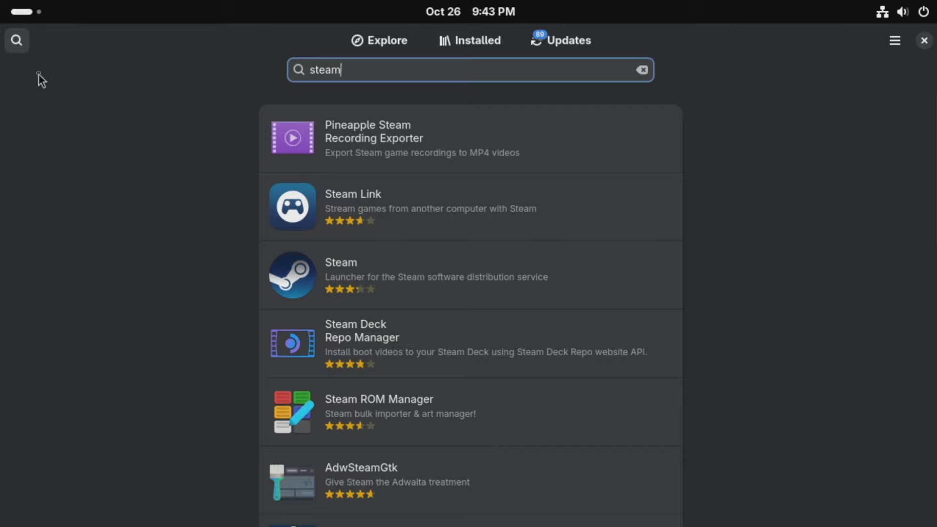
{"action": "key", "text": "BackSpace"}
{"action": "key", "text": "BackSpace"}
{"action": "key", "text": "BackSpace"}
{"action": "key", "text": "BackSpace"}
{"action": "key", "text": "BackSpace"}
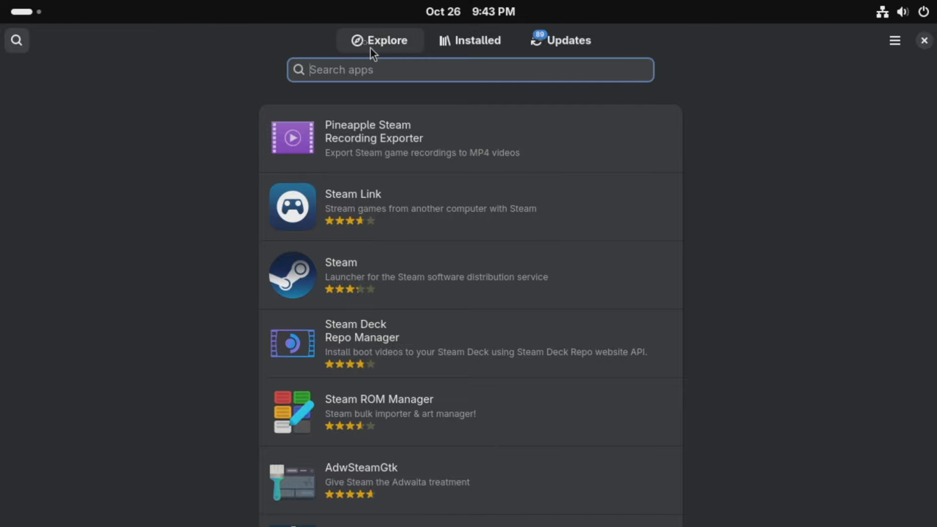
Examine the full list of installed apps, system apps and add-ons.
{"action": "left_click", "coordinate": [480, 43]}
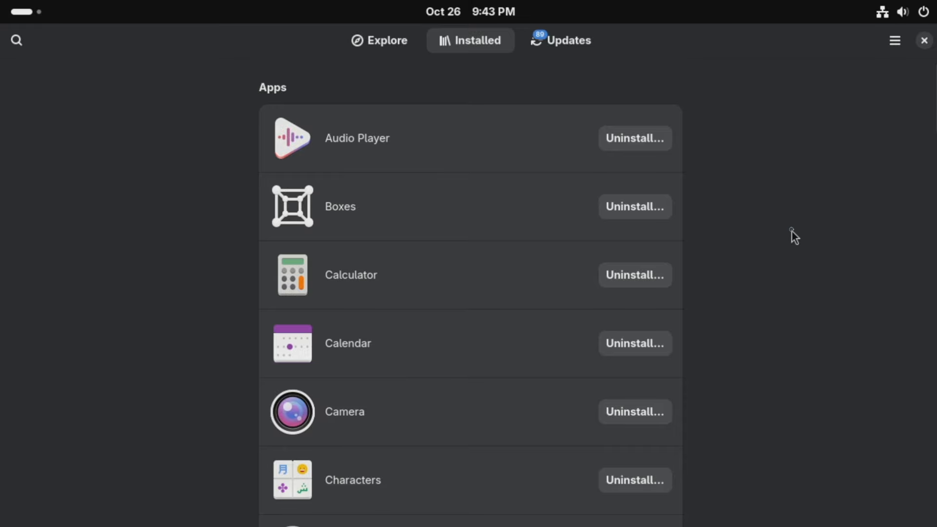
{"action": "scroll", "coordinate": [792, 231], "scroll_direction": "down", "scroll_amount": 20}
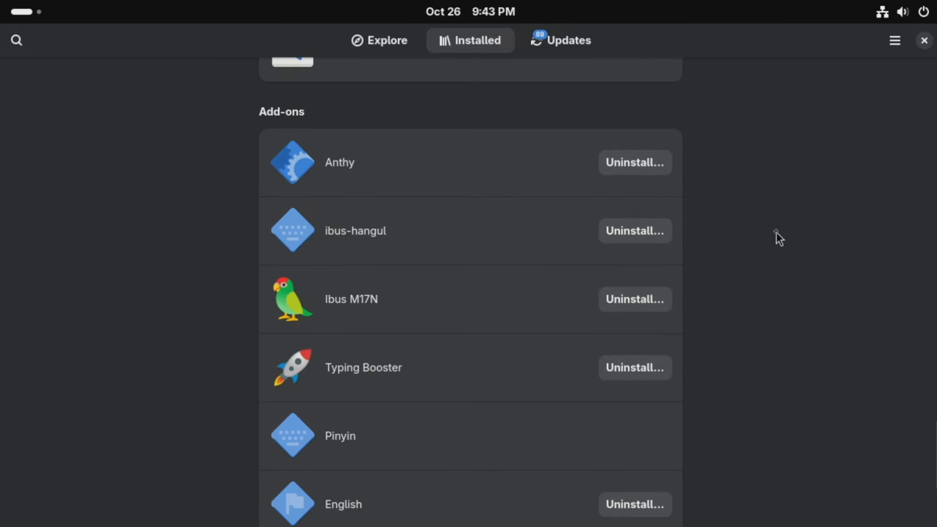
{"action": "scroll", "coordinate": [776, 232], "scroll_direction": "up", "scroll_amount": 20}
{"action": "scroll", "coordinate": [763, 238], "scroll_direction": "down", "scroll_amount": 10}
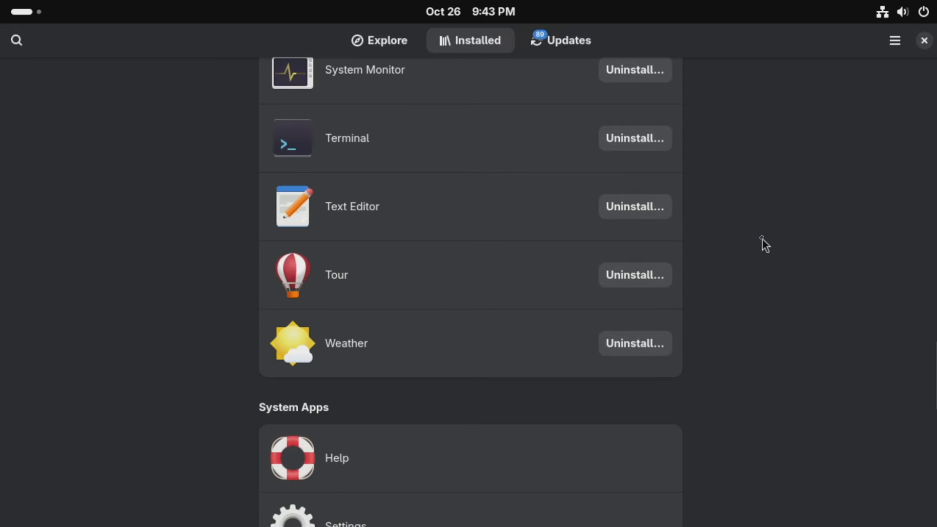
{"action": "scroll", "coordinate": [763, 239], "scroll_direction": "down", "scroll_amount": 5}
{"action": "scroll", "coordinate": [414, 265], "scroll_direction": "down", "scroll_amount": 5}
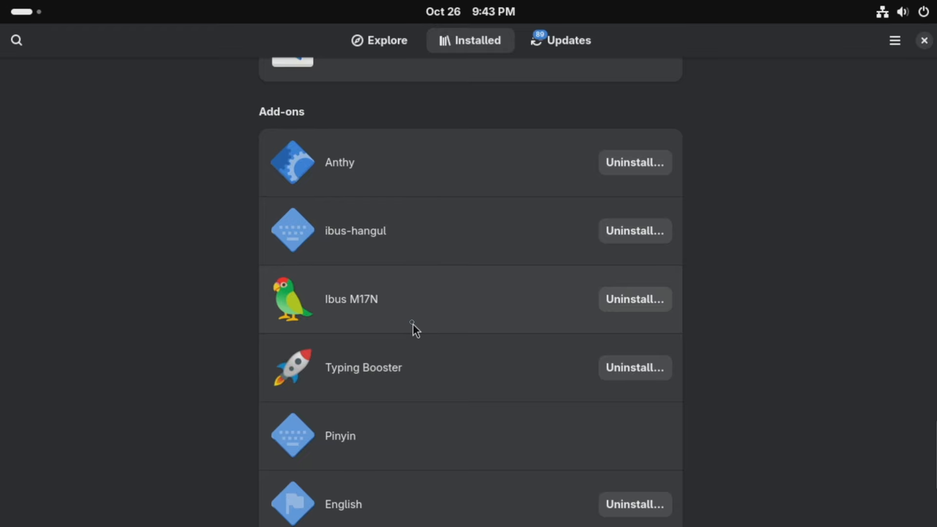
{"action": "scroll", "coordinate": [409, 316], "scroll_direction": "down", "scroll_amount": 5}
{"action": "scroll", "coordinate": [409, 317], "scroll_direction": "up", "scroll_amount": 20}
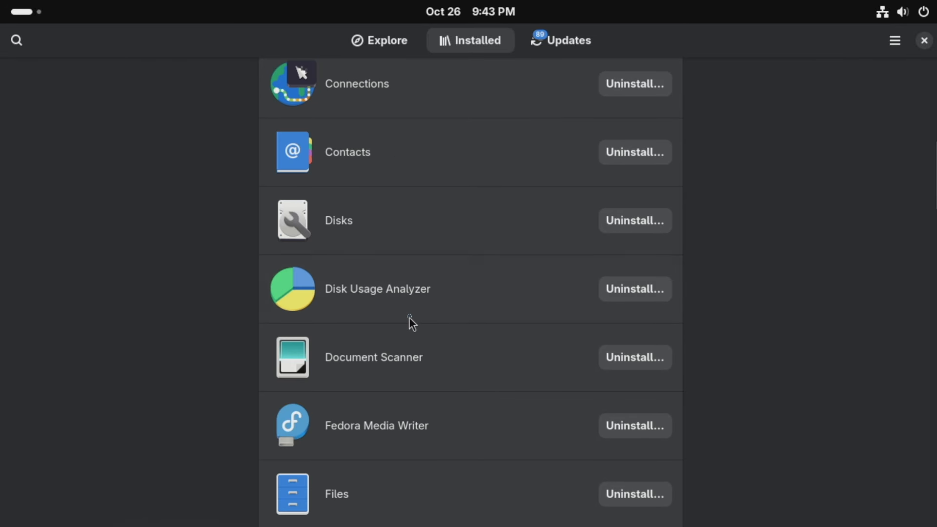
{"action": "scroll", "coordinate": [409, 317], "scroll_direction": "up", "scroll_amount": 10}
Check the available system and app updates and close the Software app.
{"action": "left_click", "coordinate": [552, 40]}
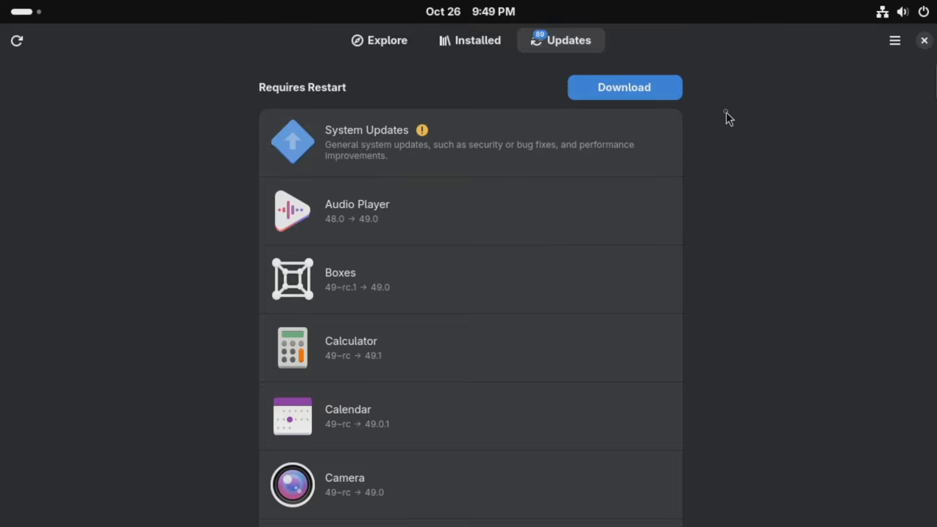
{"action": "left_click", "coordinate": [923, 43]}
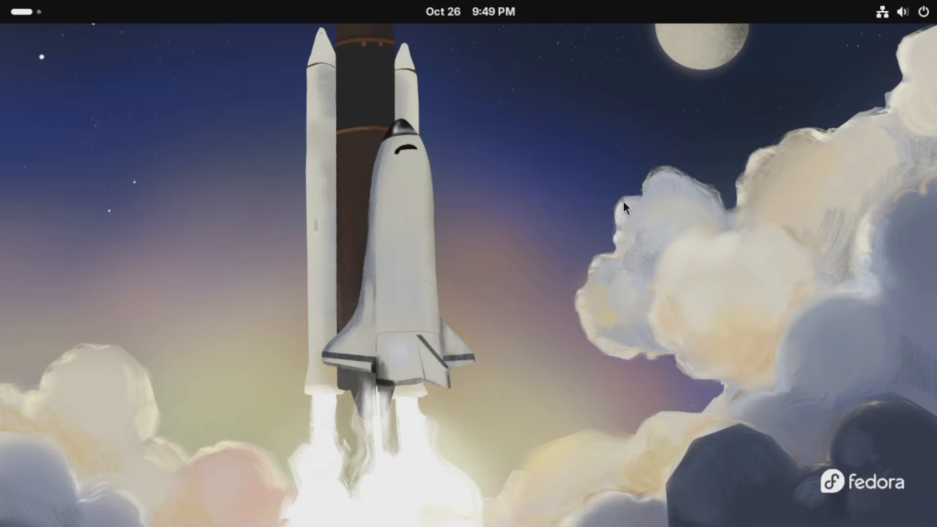
Open Text Editor from the dash, look at its new document window and close it.
{"action": "mouse_move", "coordinate": [0, 0]}
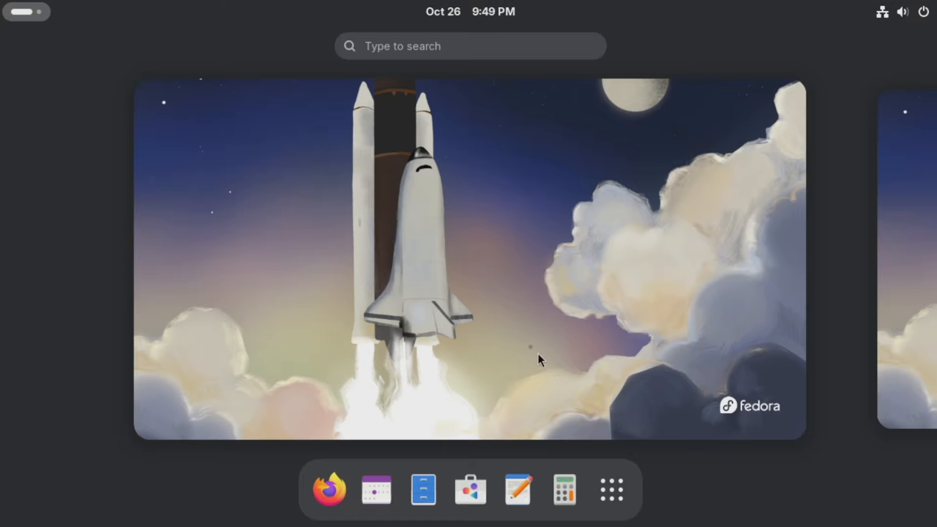
{"action": "left_click", "coordinate": [520, 487]}
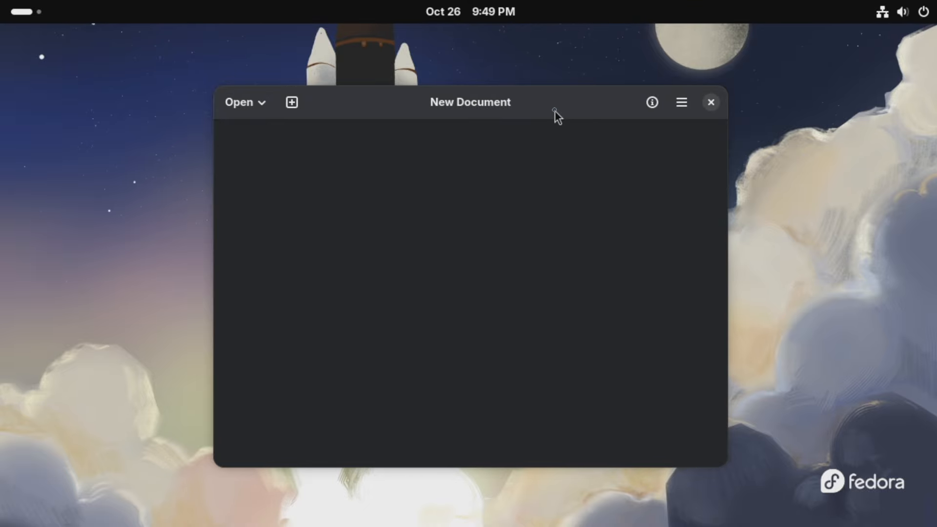
{"action": "left_click", "coordinate": [712, 103]}
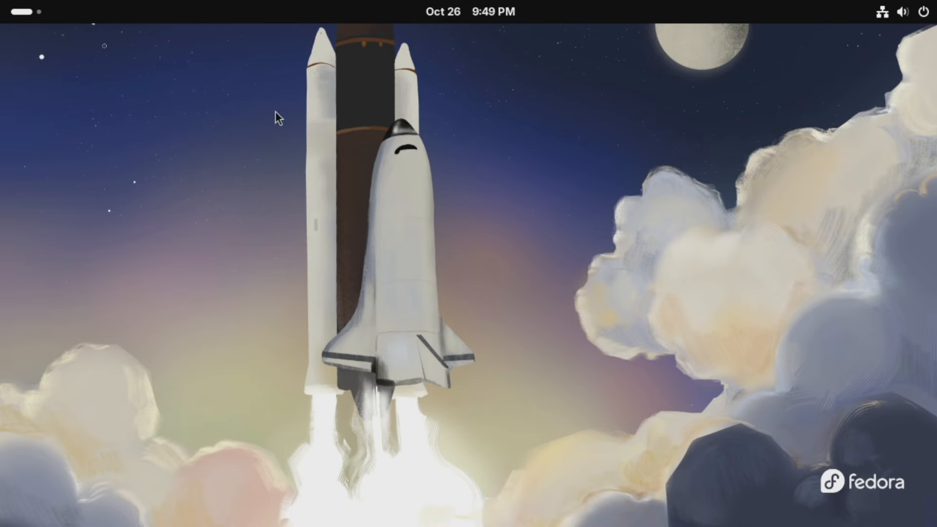
Open Calculator, review its available modes without switching from Basic, and close it.
{"action": "left_click", "coordinate": [29, 16]}
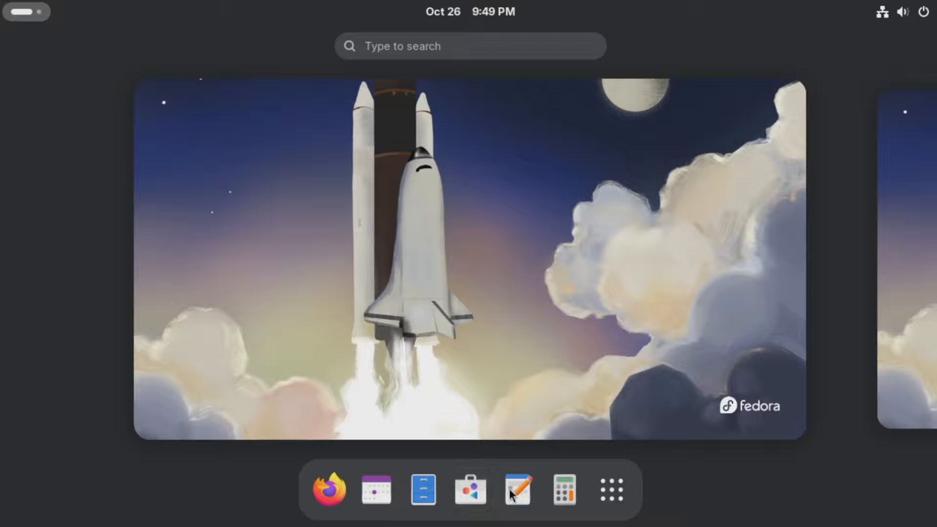
{"action": "left_click", "coordinate": [566, 490]}
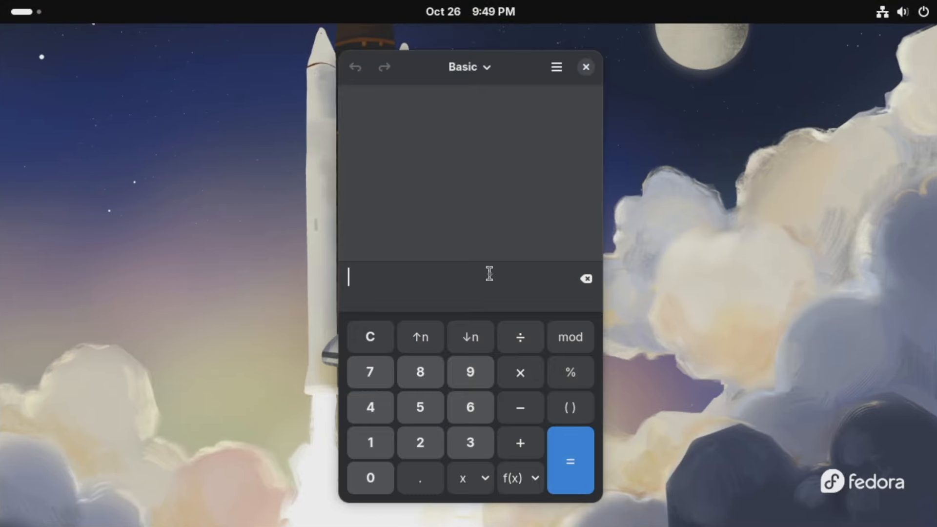
{"action": "left_click", "coordinate": [483, 74]}
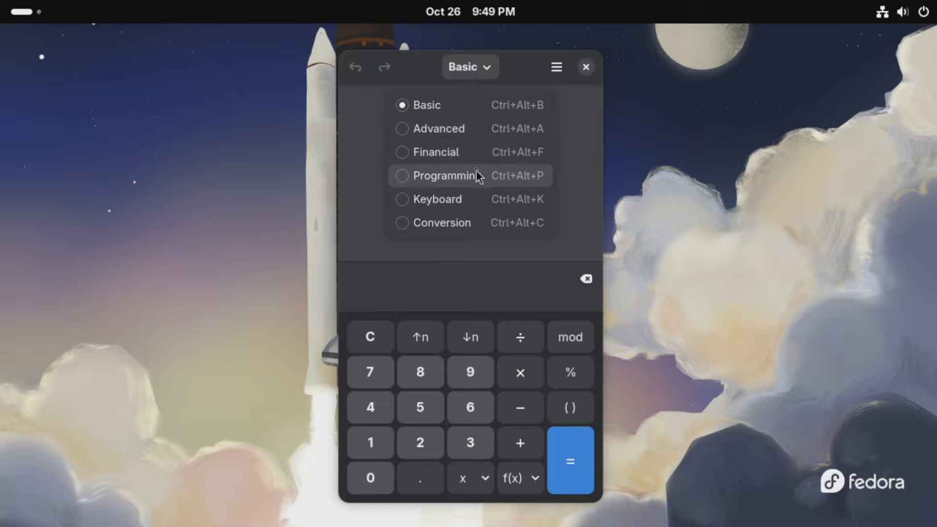
{"action": "left_click", "coordinate": [570, 126]}
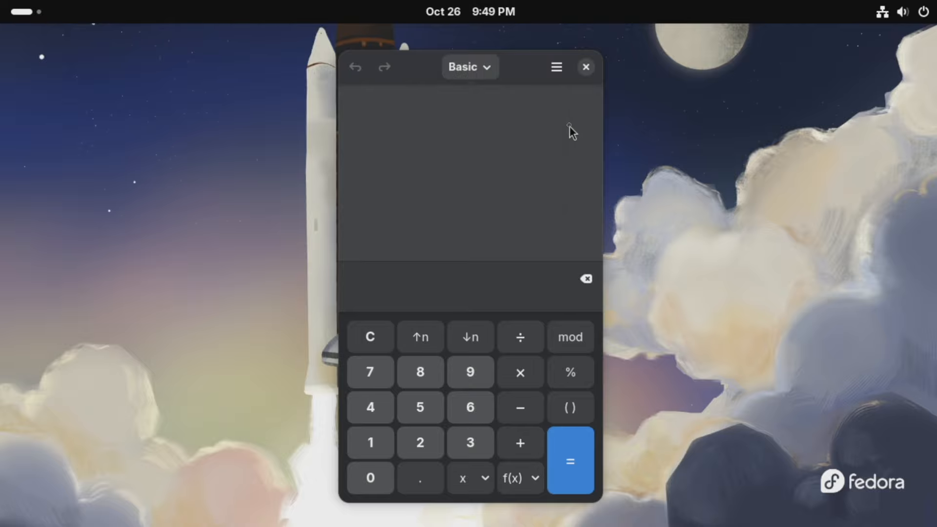
{"action": "left_click", "coordinate": [586, 67]}
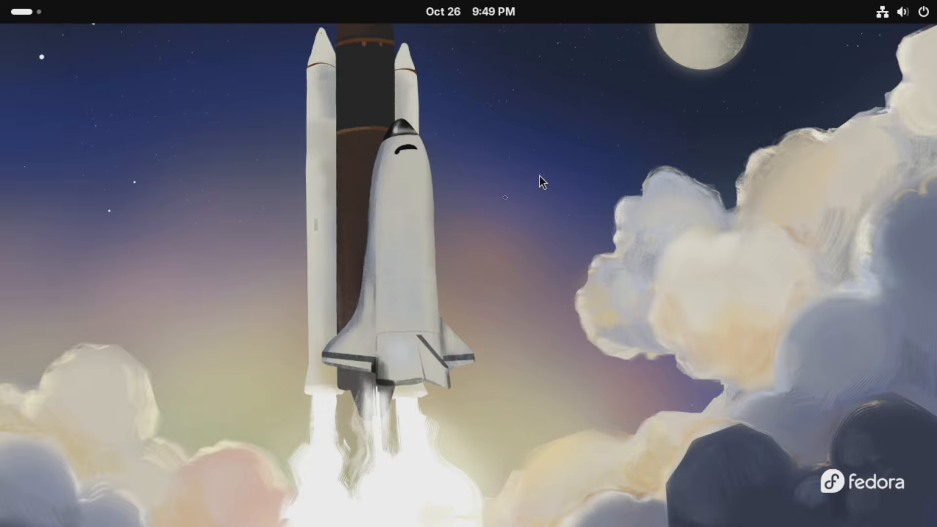
Show the grid of all applications, look over it and return to the desktop.
{"action": "left_click", "coordinate": [37, 18]}
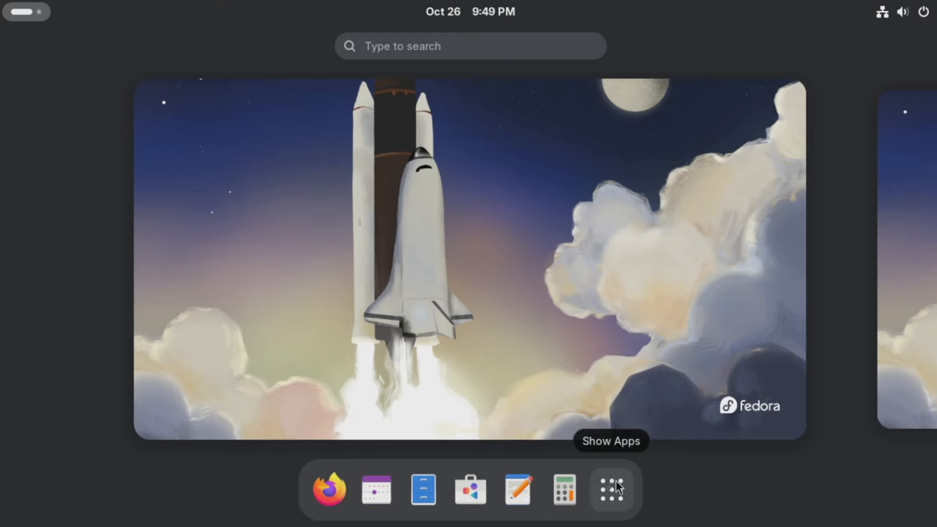
{"action": "left_click", "coordinate": [612, 488]}
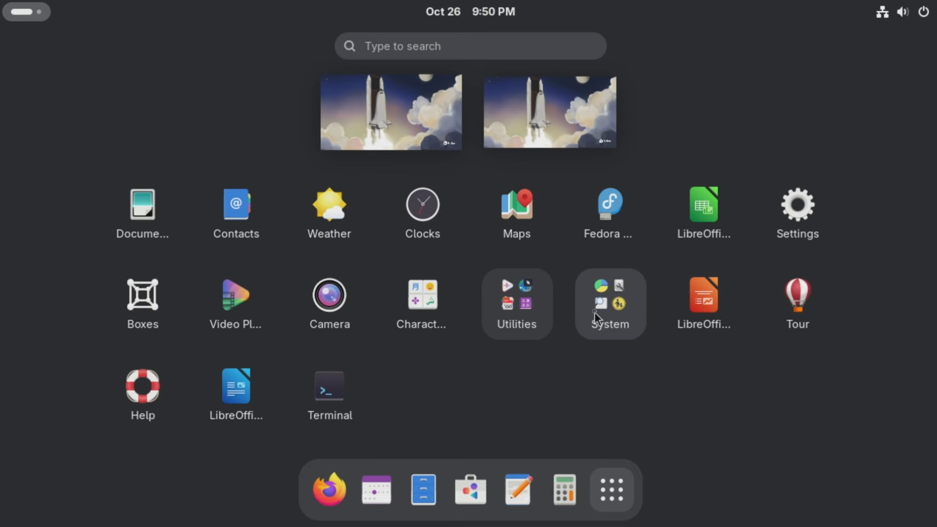
{"action": "left_click", "coordinate": [615, 487]}
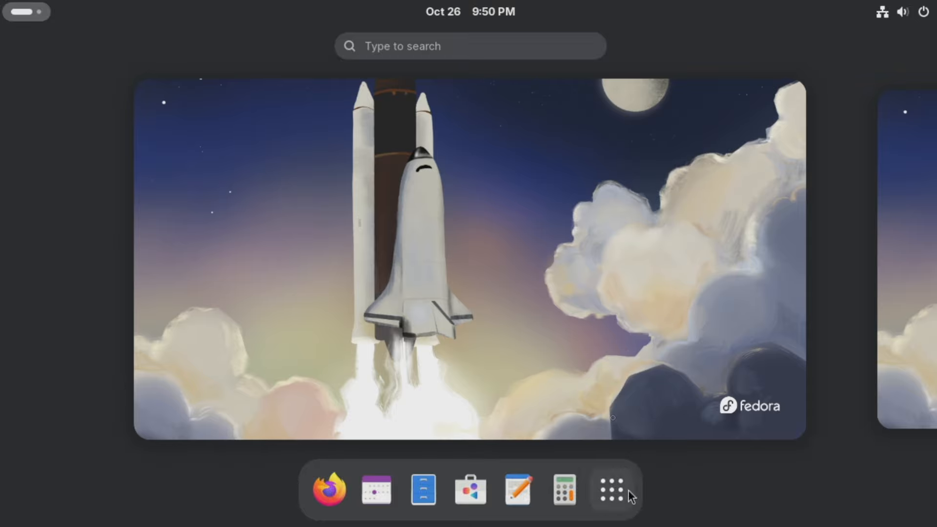
{"action": "left_click", "coordinate": [415, 218]}
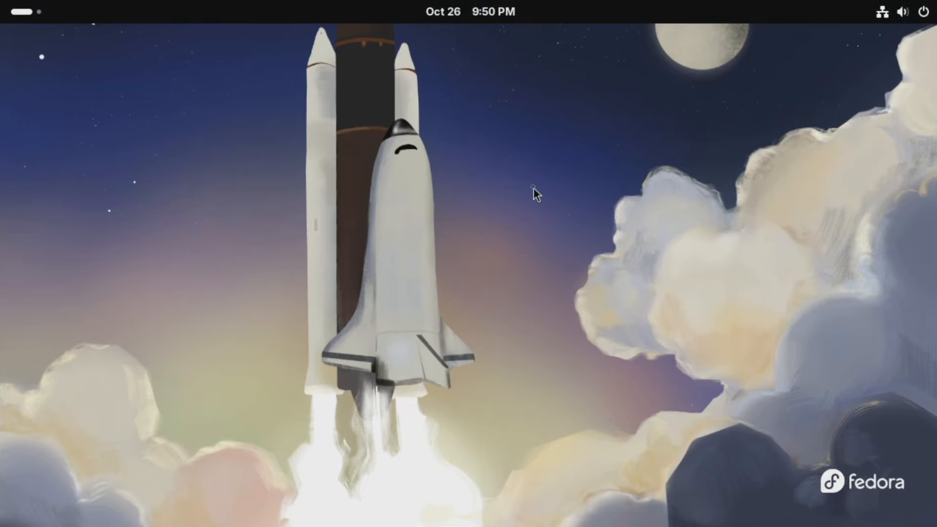
Review the desktop background's context options and dismiss them.
{"action": "right_click", "coordinate": [236, 121]}
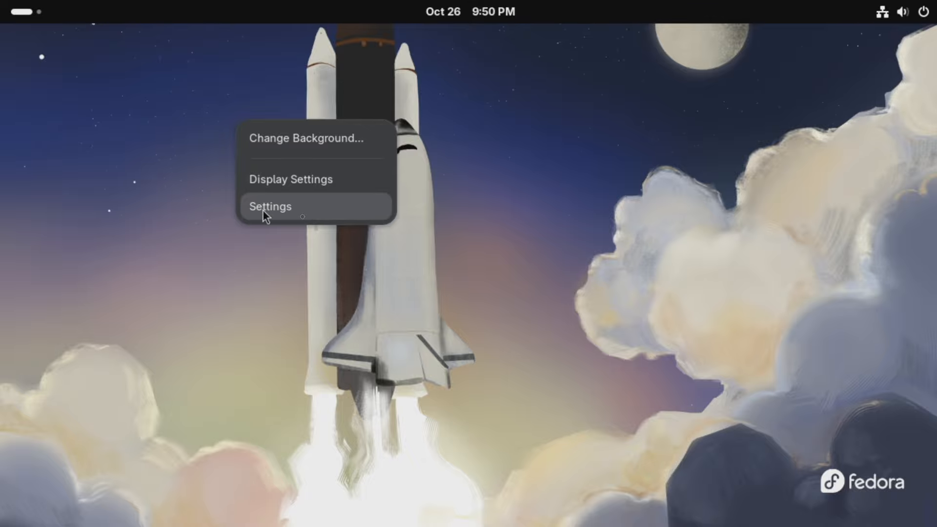
{"action": "left_click", "coordinate": [478, 265]}
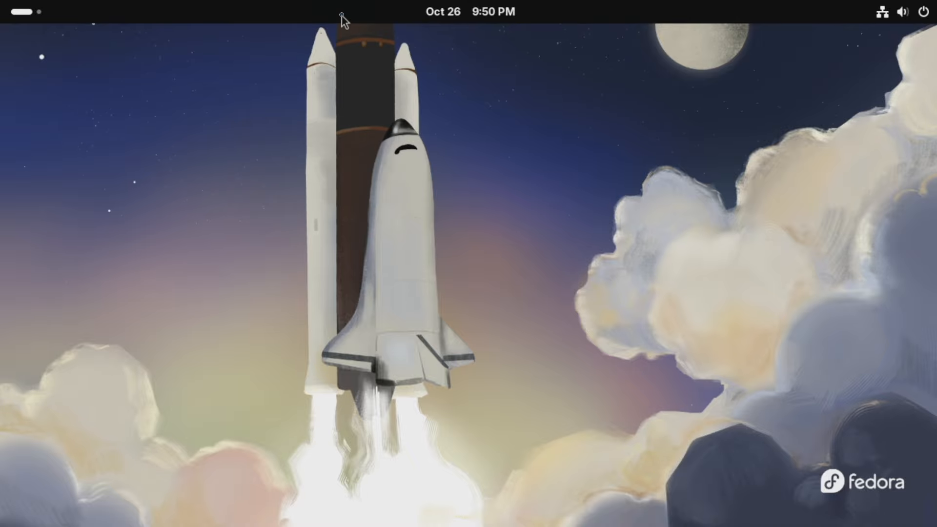
Review the context options of the Calendar app in the dash and dismiss them.
{"action": "key", "text": "super"}
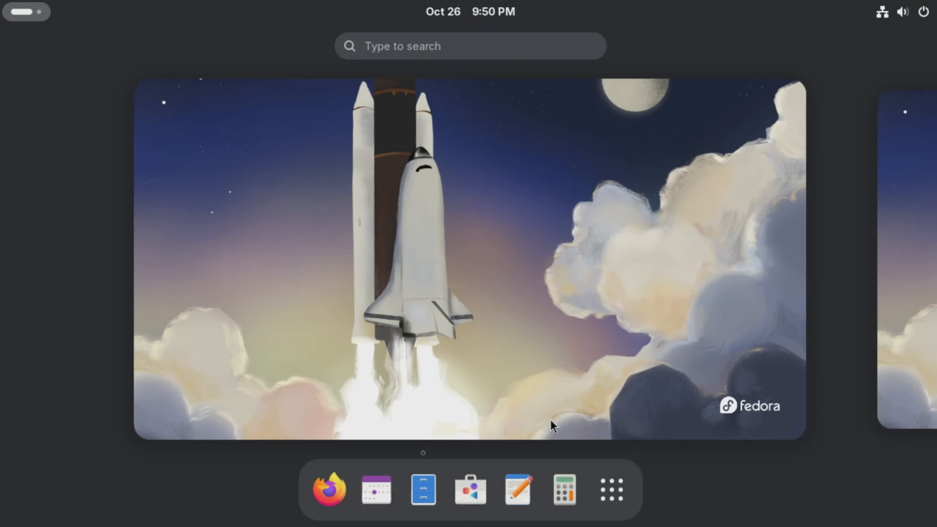
{"action": "right_click", "coordinate": [356, 465]}
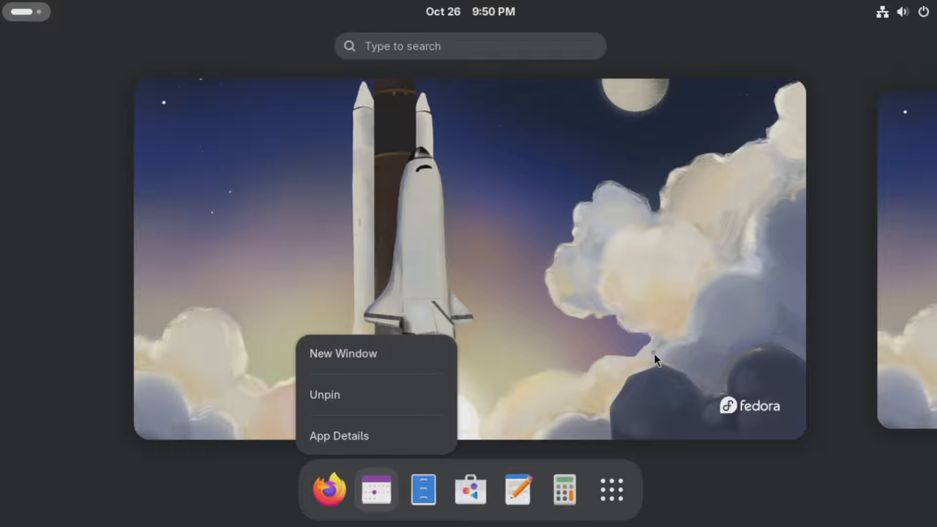
{"action": "left_click", "coordinate": [615, 490]}
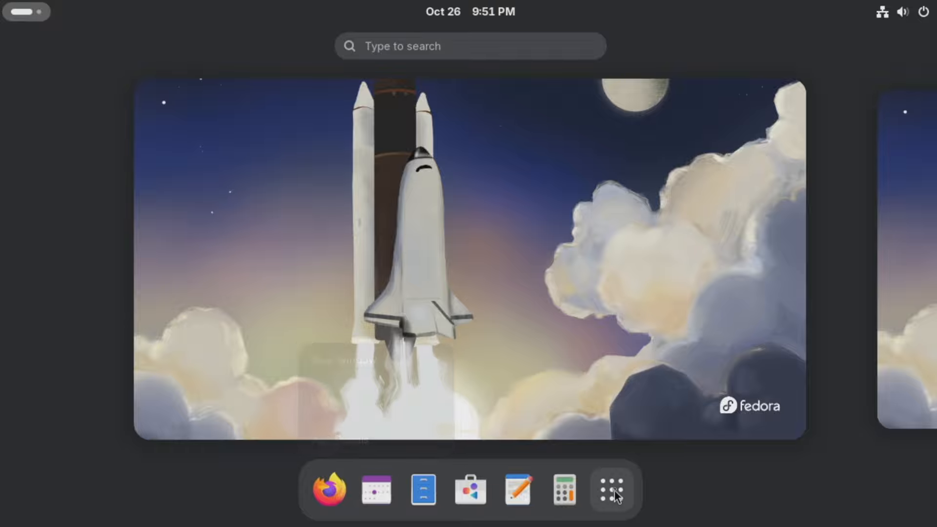
Show all applications, review the Weather app's context options such as Pin to Dash, and dismiss them.
{"action": "left_click", "coordinate": [614, 490]}
{"action": "right_click", "coordinate": [333, 217]}
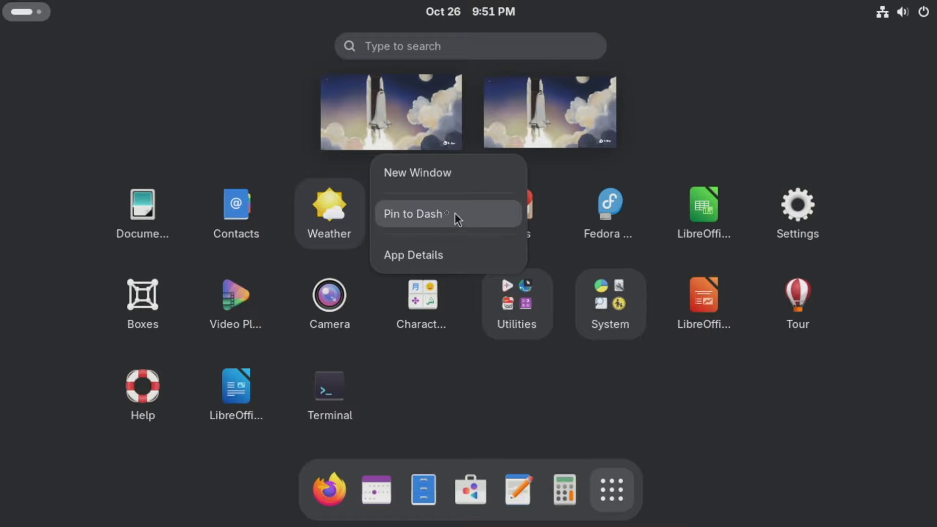
{"action": "left_click", "coordinate": [636, 411]}
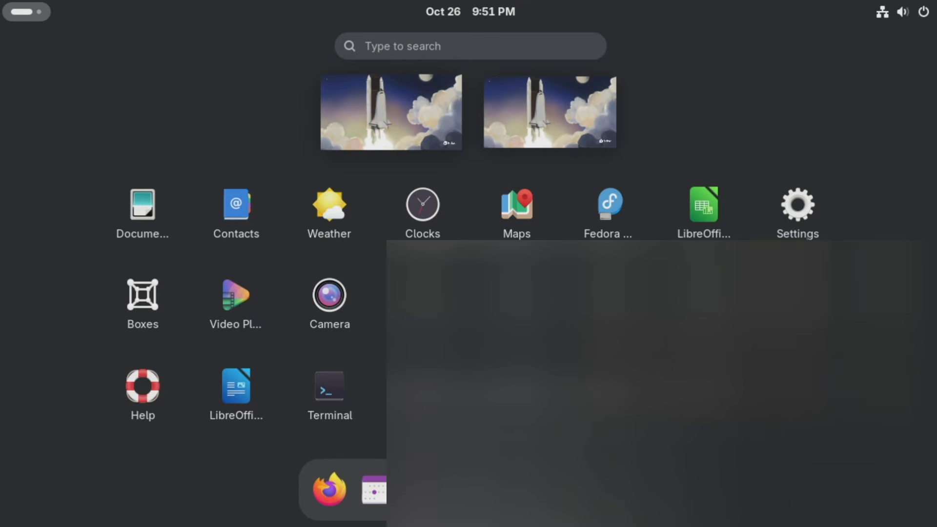
Open the Settings app, maximize its window and show the search field for settings.
{"action": "left_click", "coordinate": [801, 211]}
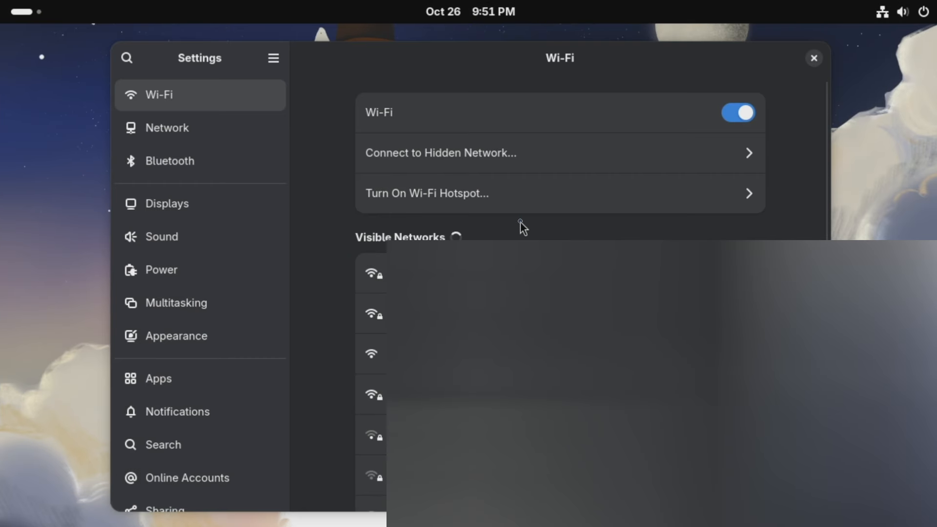
{"action": "double_click", "coordinate": [444, 64]}
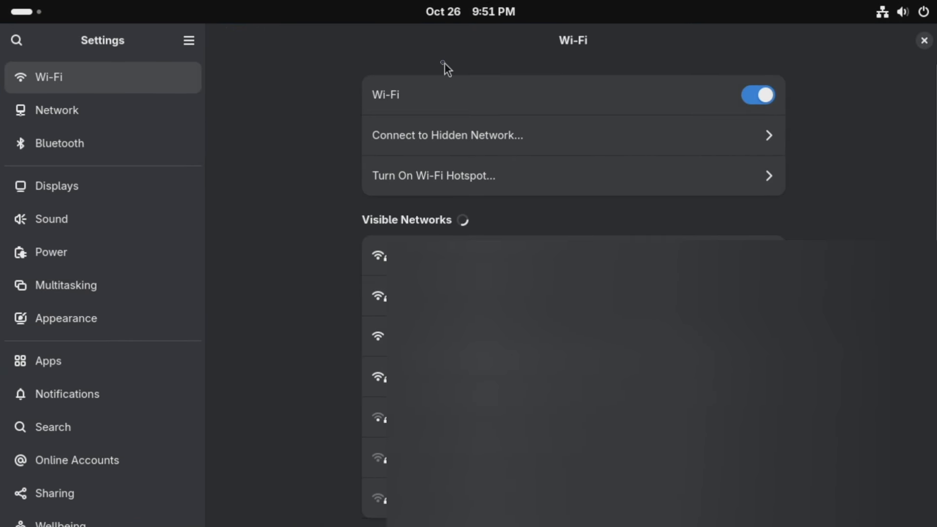
{"action": "left_click", "coordinate": [20, 39]}
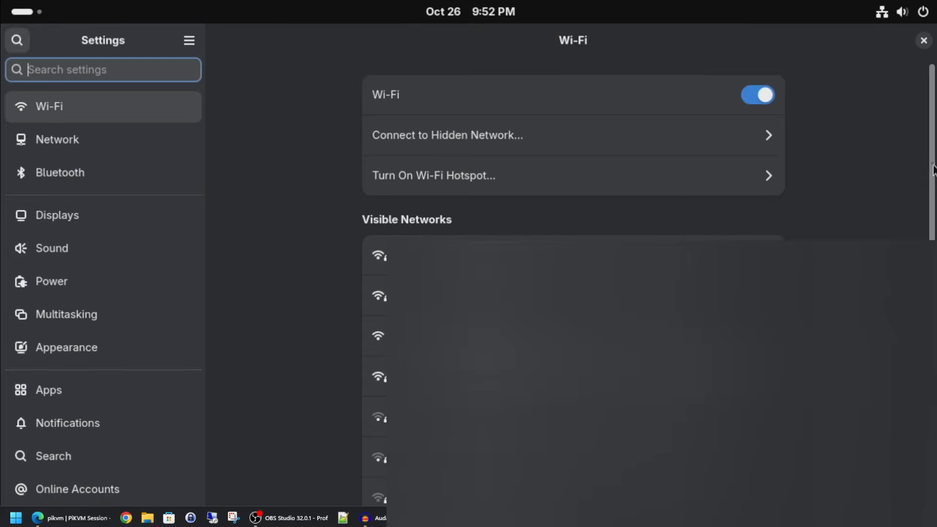
Review the Network, Bluetooth, Displays and Sound settings one after another.
{"action": "left_click", "coordinate": [98, 138]}
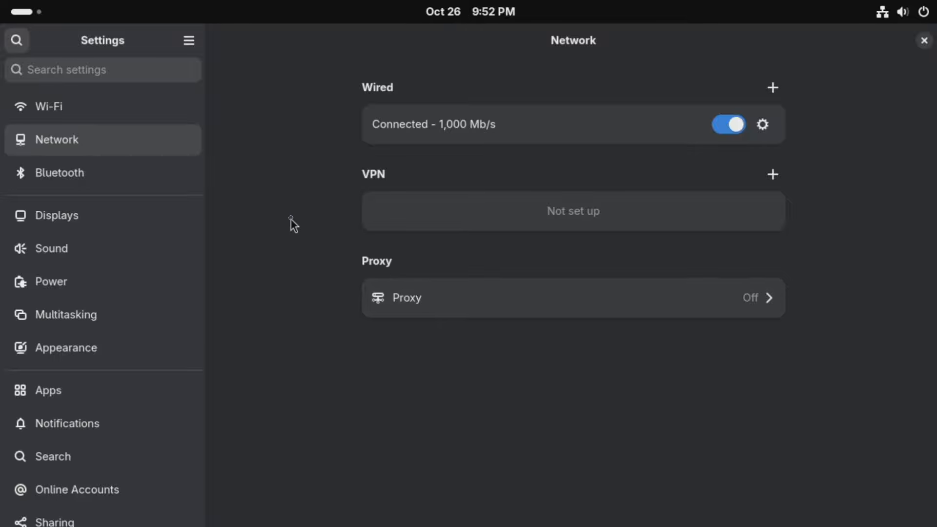
{"action": "left_click", "coordinate": [106, 180]}
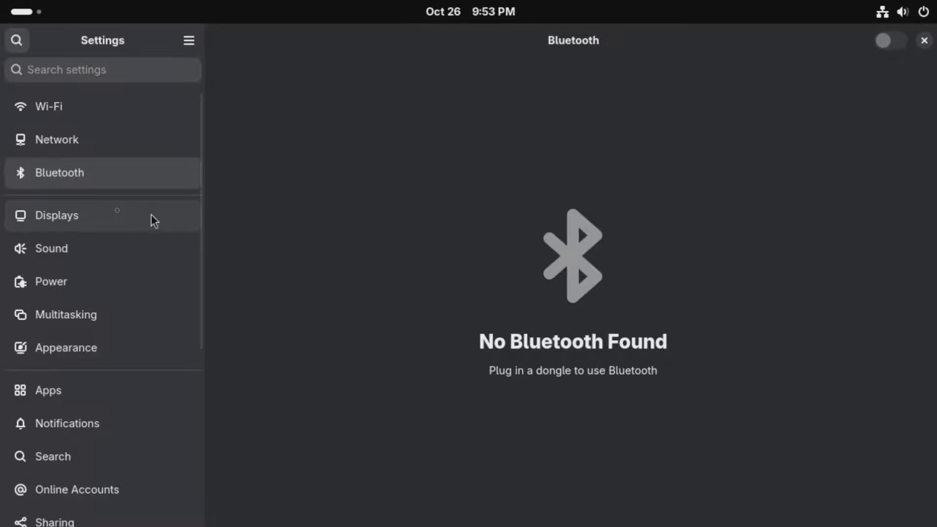
{"action": "left_click", "coordinate": [109, 215]}
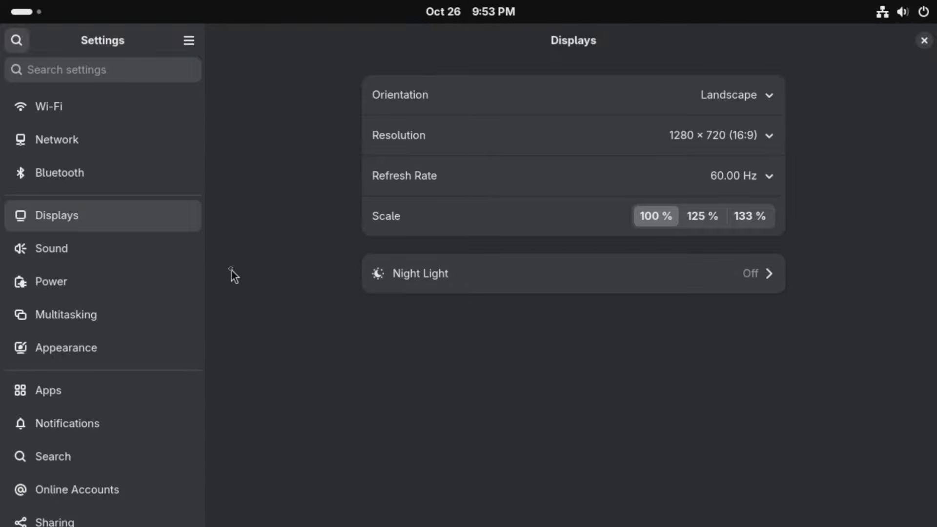
{"action": "left_click", "coordinate": [84, 248]}
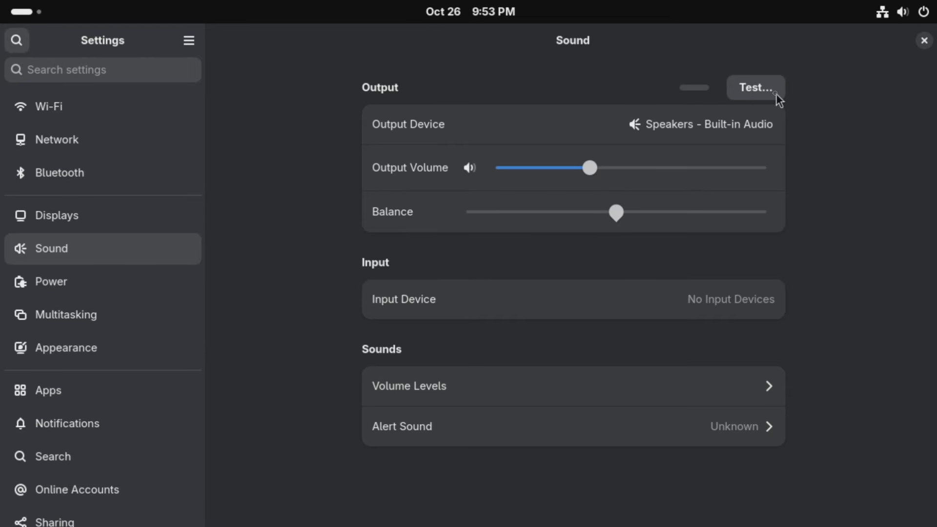
Review the Power settings, including the Power Button Behavior options, and turn off Automatic Suspend.
{"action": "left_click", "coordinate": [126, 282]}
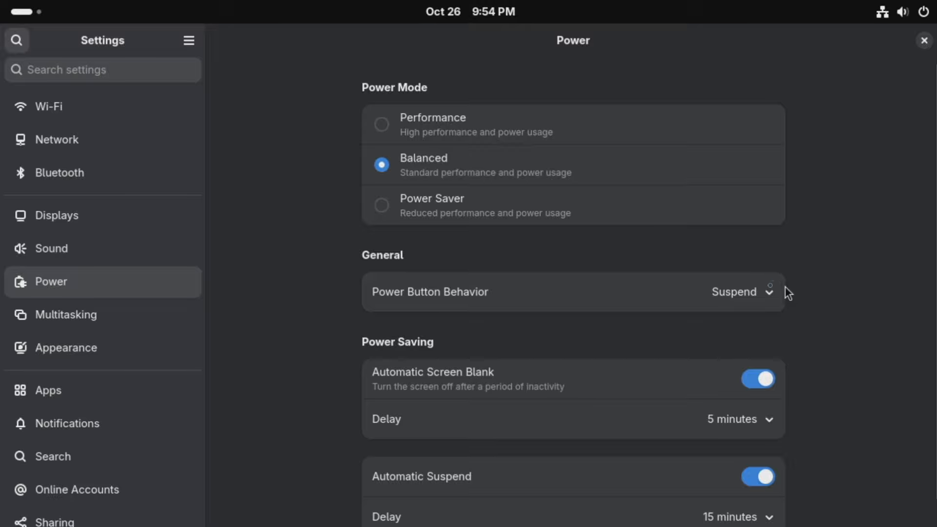
{"action": "left_click", "coordinate": [770, 293]}
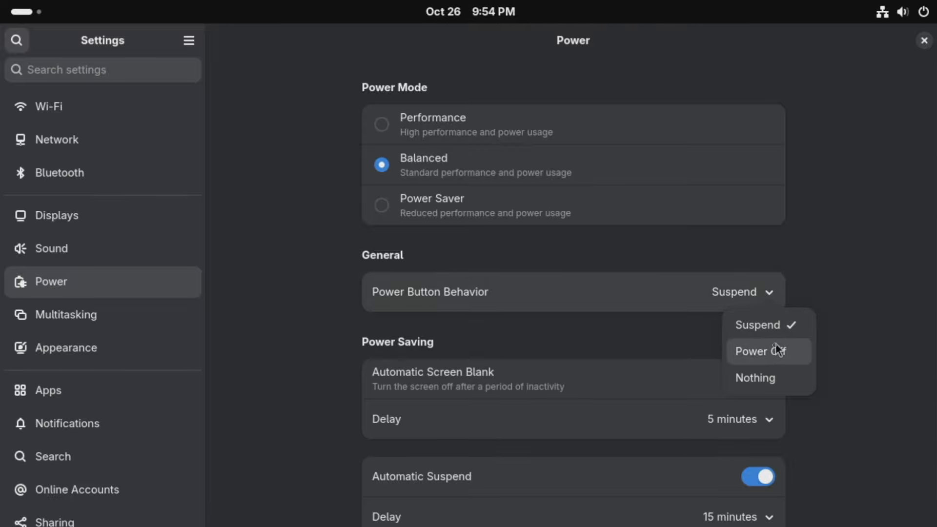
{"action": "left_click", "coordinate": [851, 260]}
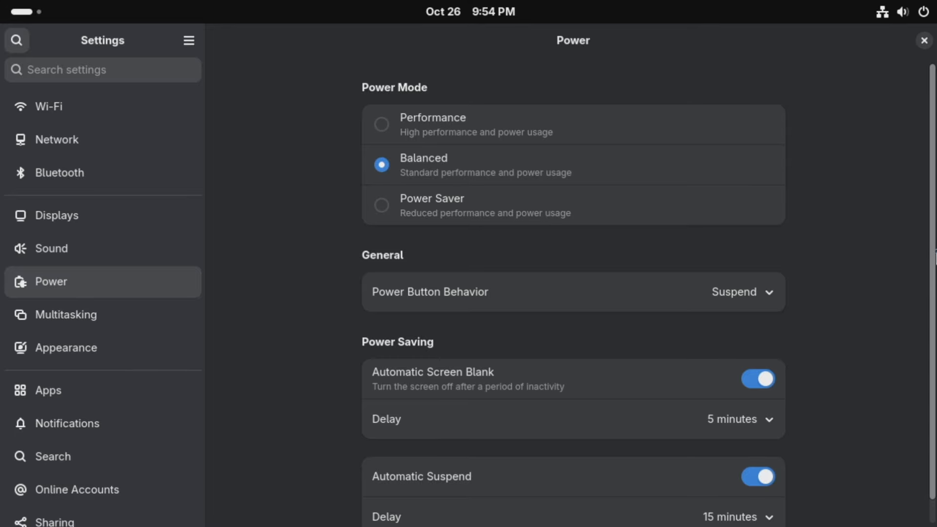
{"action": "scroll", "coordinate": [898, 324], "scroll_direction": "down", "scroll_amount": 1}
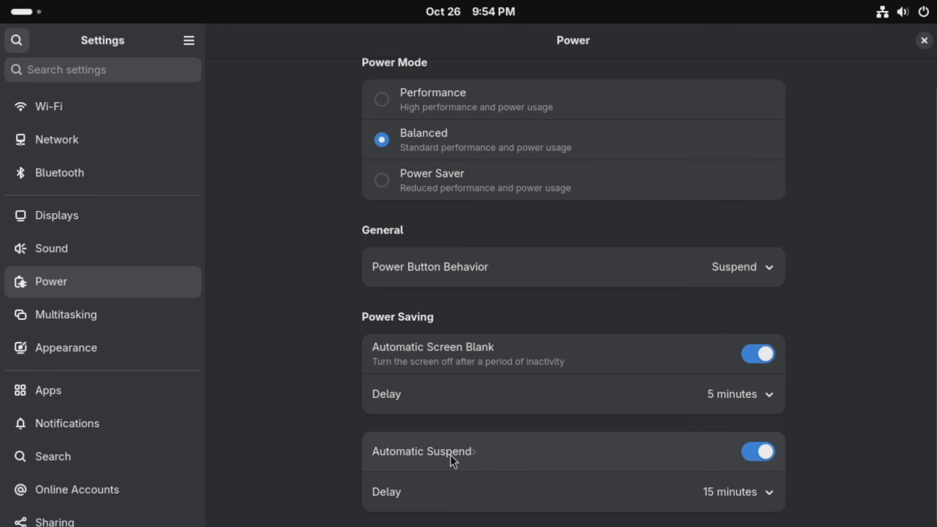
{"action": "left_click", "coordinate": [754, 448]}
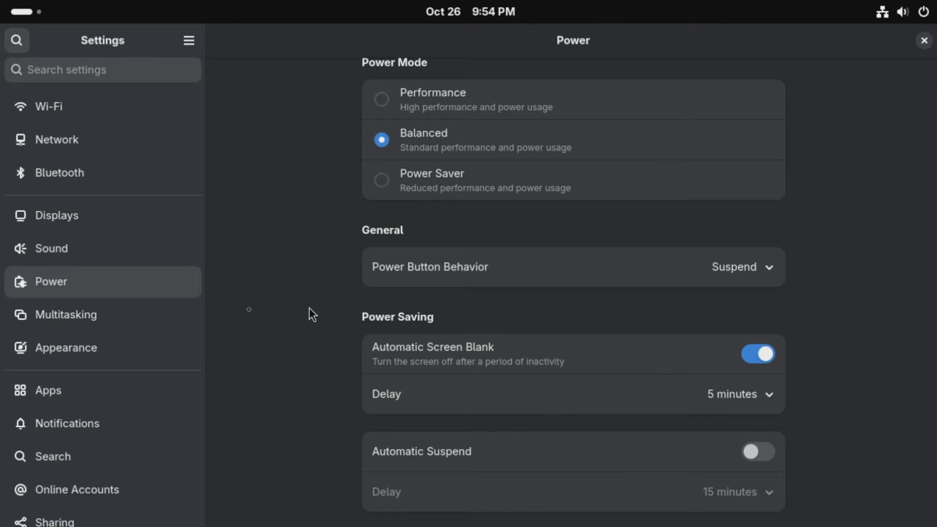
Review the Multitasking settings, including Hot Corner and Active Screen Edges.
{"action": "left_click", "coordinate": [126, 317]}
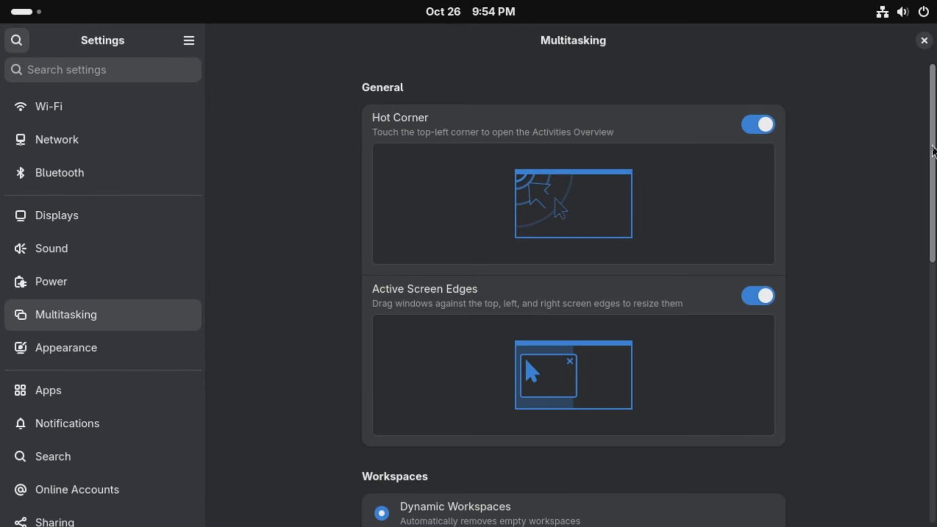
{"action": "left_click_drag", "start_coordinate": [932, 152], "coordinate": [824, 163]}
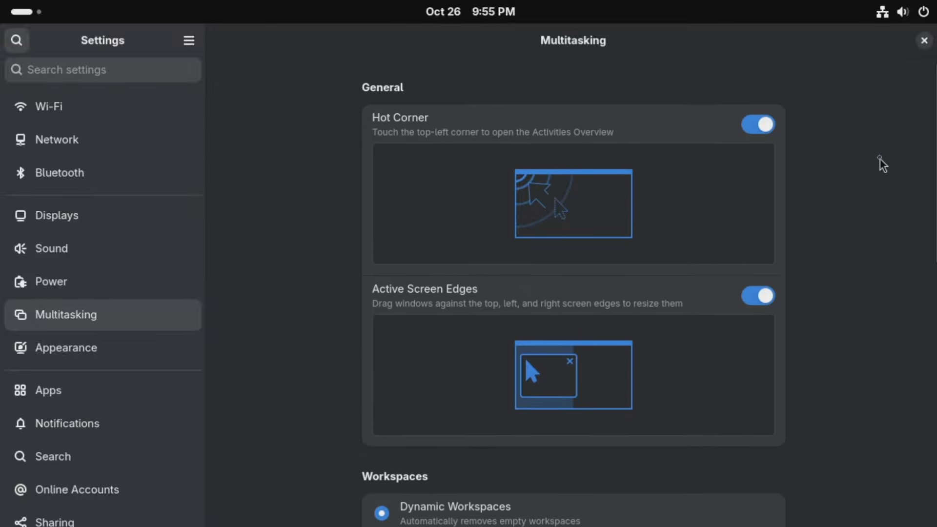
In the Appearance settings, try the green accent color and set the accent color to orange.
{"action": "left_click", "coordinate": [98, 345]}
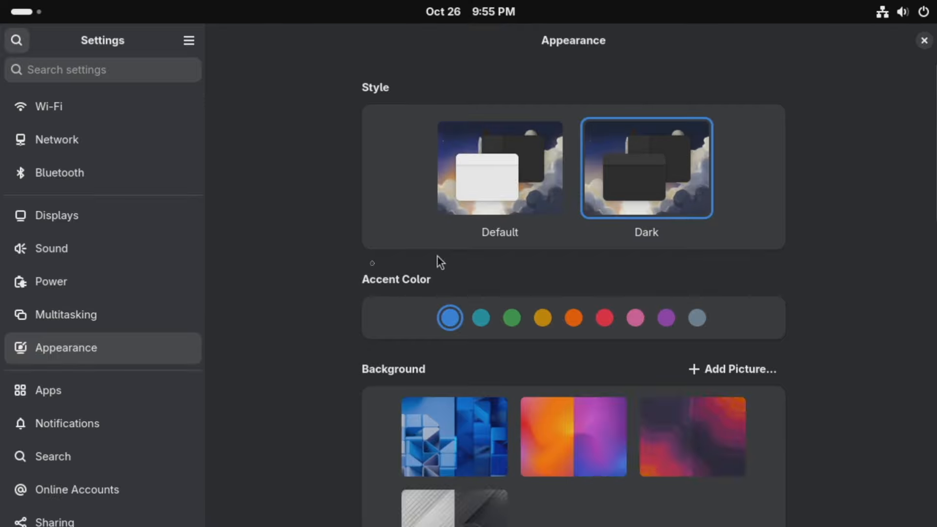
{"action": "left_click", "coordinate": [577, 322]}
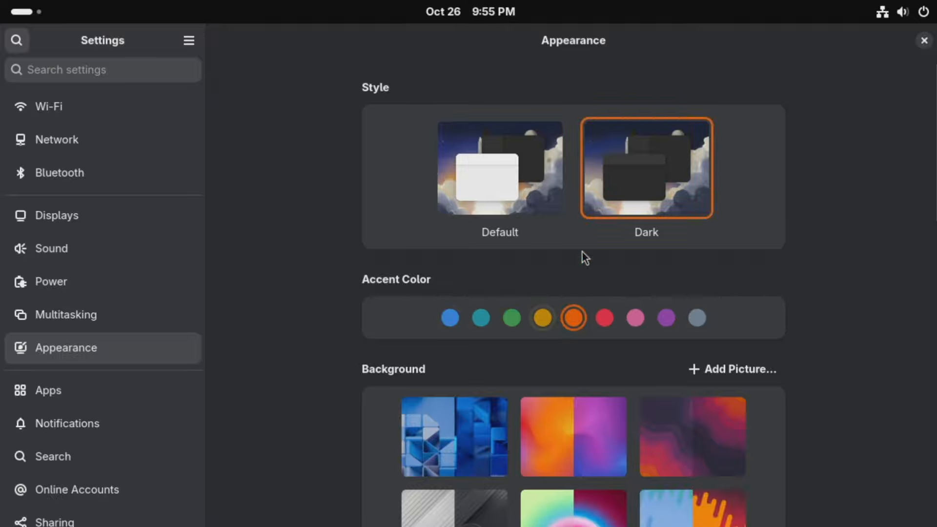
{"action": "left_click", "coordinate": [512, 318]}
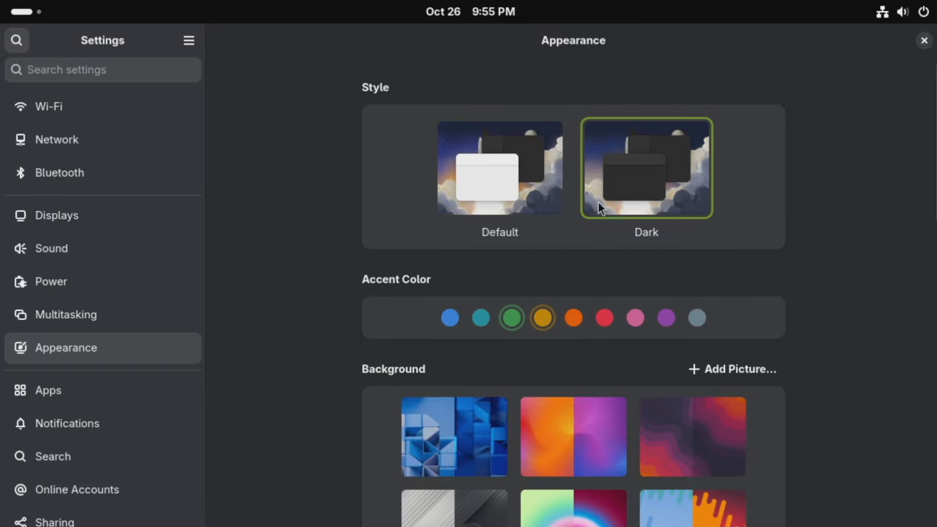
{"action": "left_click", "coordinate": [573, 318]}
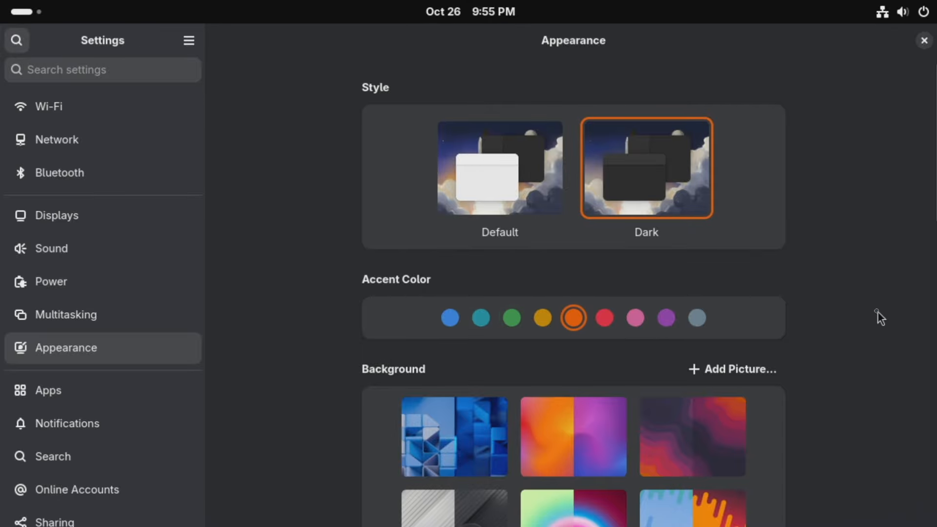
Look through the whole collection of available background pictures in the Appearance settings.
{"action": "left_click_drag", "start_coordinate": [934, 146], "coordinate": [888, 399]}
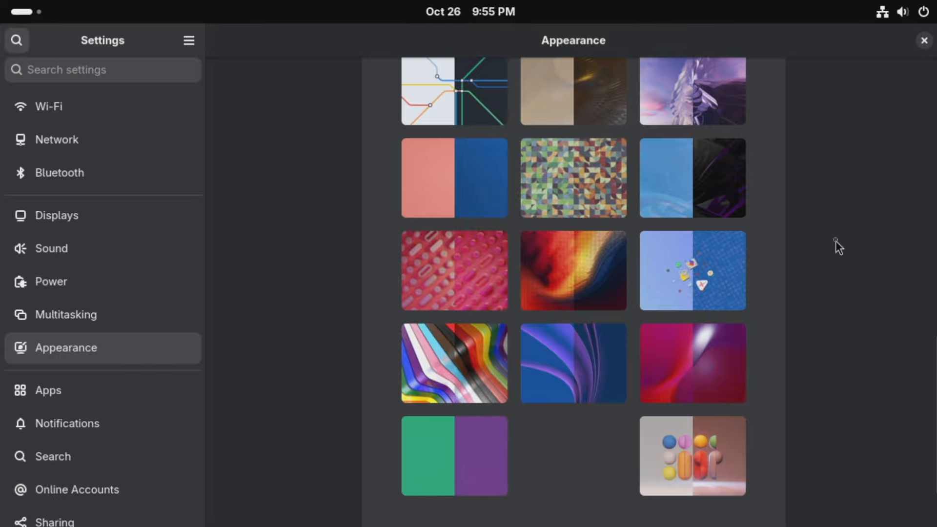
{"action": "scroll", "coordinate": [833, 253], "scroll_direction": "down", "scroll_amount": 2}
{"action": "scroll", "coordinate": [833, 253], "scroll_direction": "up", "scroll_amount": 15}
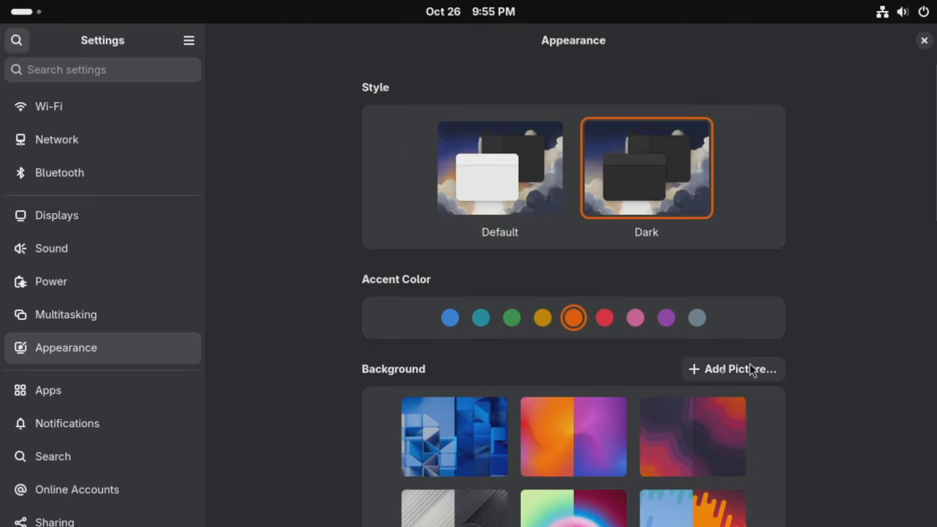
{"action": "scroll", "coordinate": [837, 325], "scroll_direction": "down", "scroll_amount": 20}
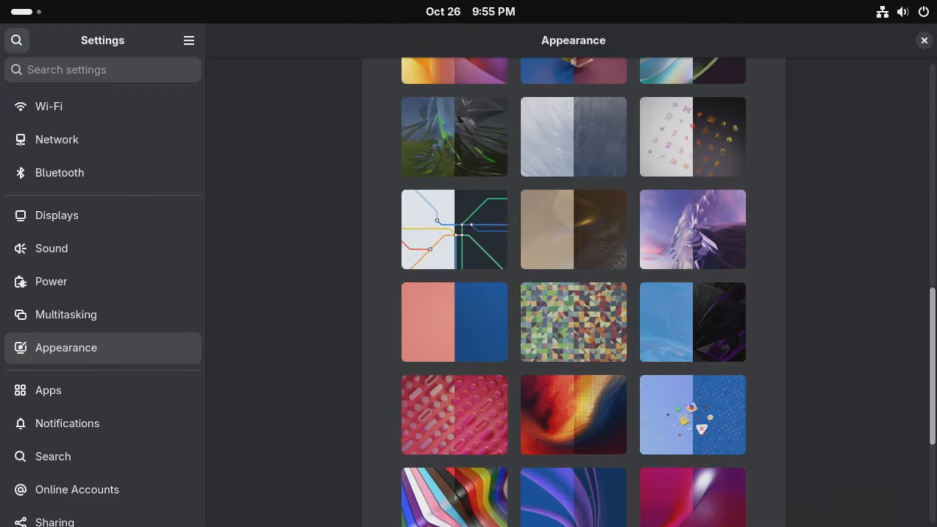
{"action": "scroll", "coordinate": [893, 271], "scroll_direction": "down", "scroll_amount": 8}
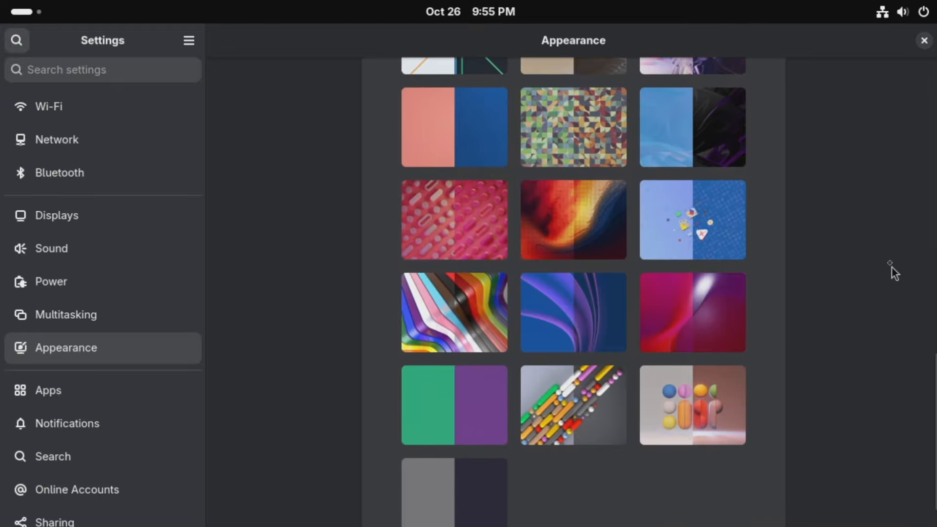
{"action": "scroll", "coordinate": [890, 267], "scroll_direction": "up", "scroll_amount": 10}
{"action": "scroll", "coordinate": [888, 237], "scroll_direction": "down", "scroll_amount": 10}
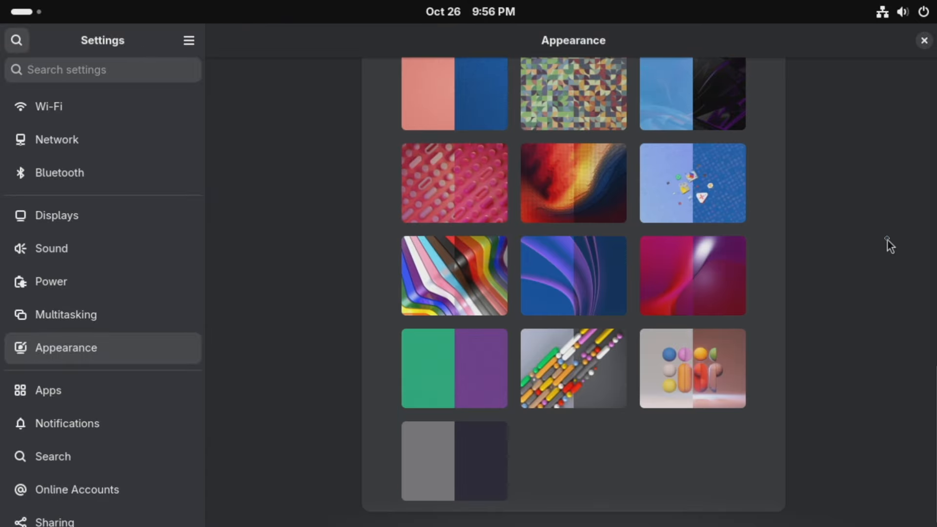
{"action": "scroll", "coordinate": [886, 244], "scroll_direction": "up", "scroll_amount": 10}
{"action": "scroll", "coordinate": [886, 244], "scroll_direction": "down", "scroll_amount": 6}
Review the Default Apps and Removable Media options in the Apps settings and return to the app list.
{"action": "left_click", "coordinate": [97, 392]}
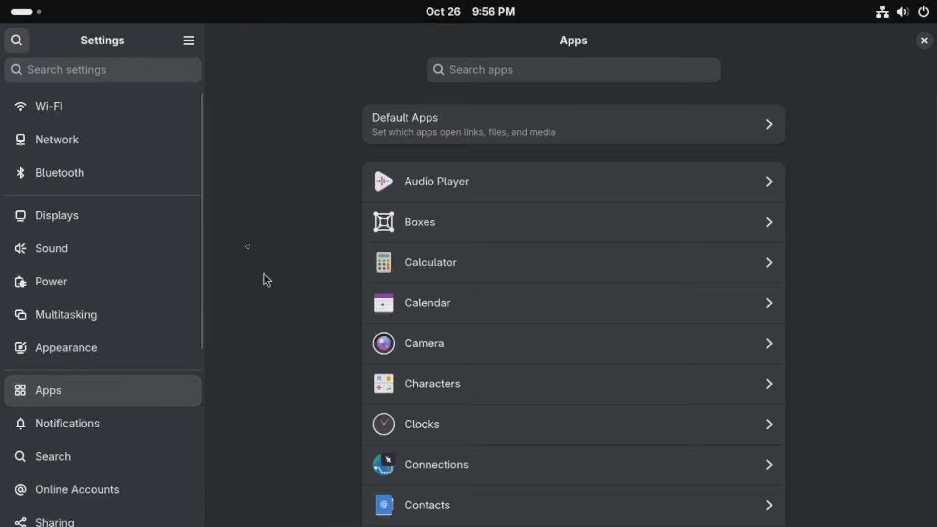
{"action": "left_click", "coordinate": [494, 68]}
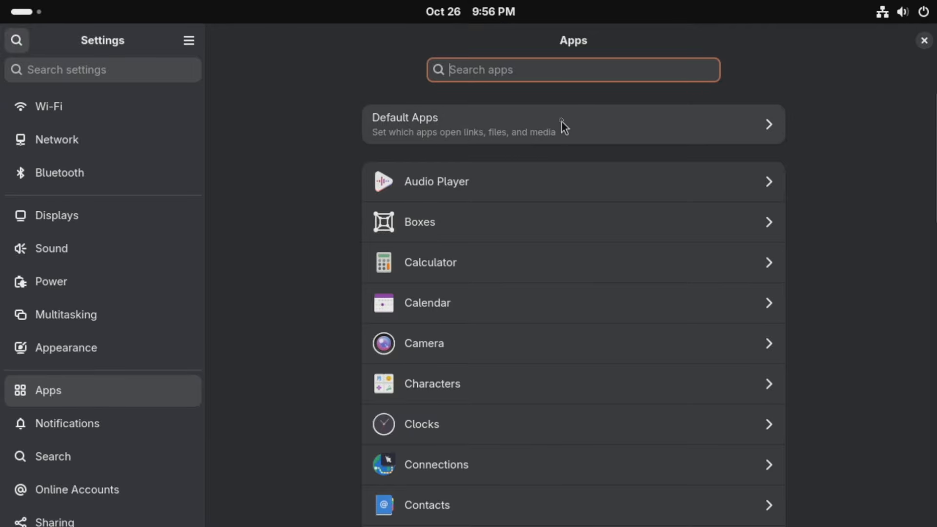
{"action": "left_click", "coordinate": [544, 121]}
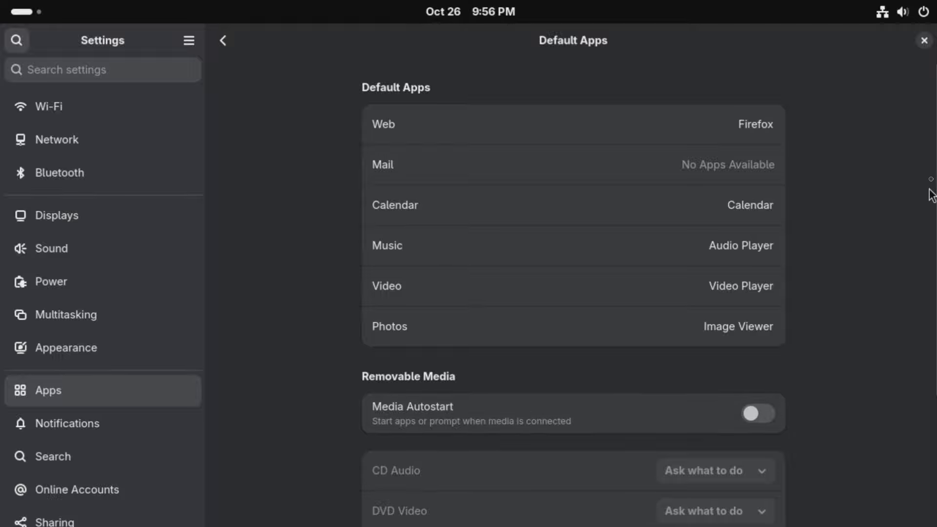
{"action": "scroll", "coordinate": [935, 171], "scroll_direction": "down", "scroll_amount": 5}
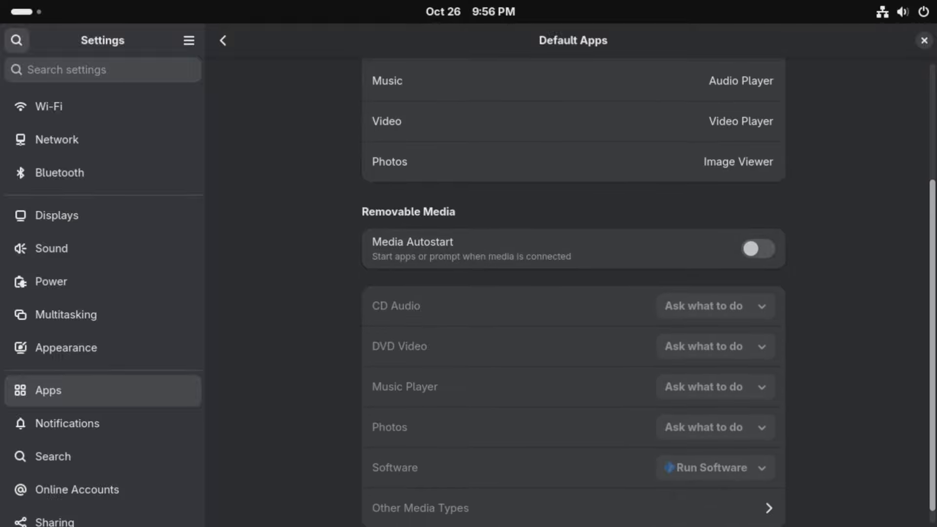
{"action": "scroll", "coordinate": [933, 199], "scroll_direction": "up", "scroll_amount": 5}
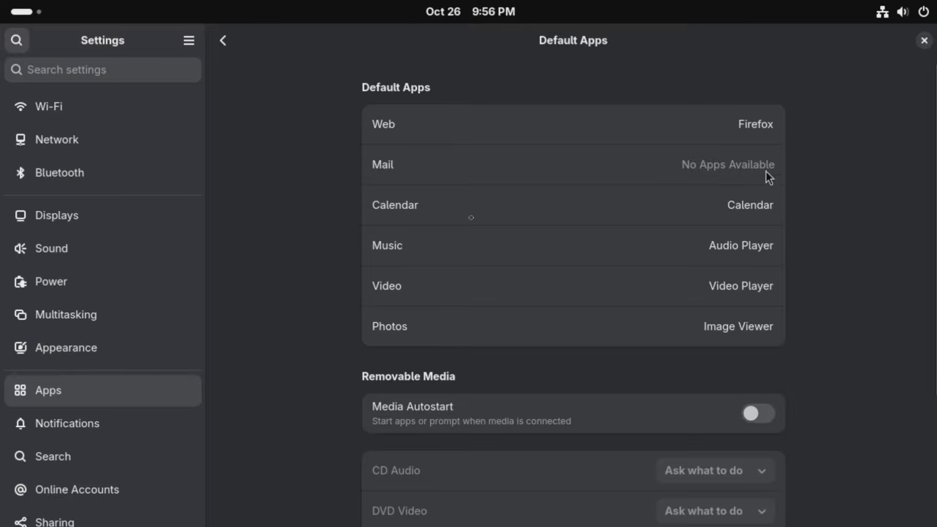
{"action": "left_click", "coordinate": [223, 41]}
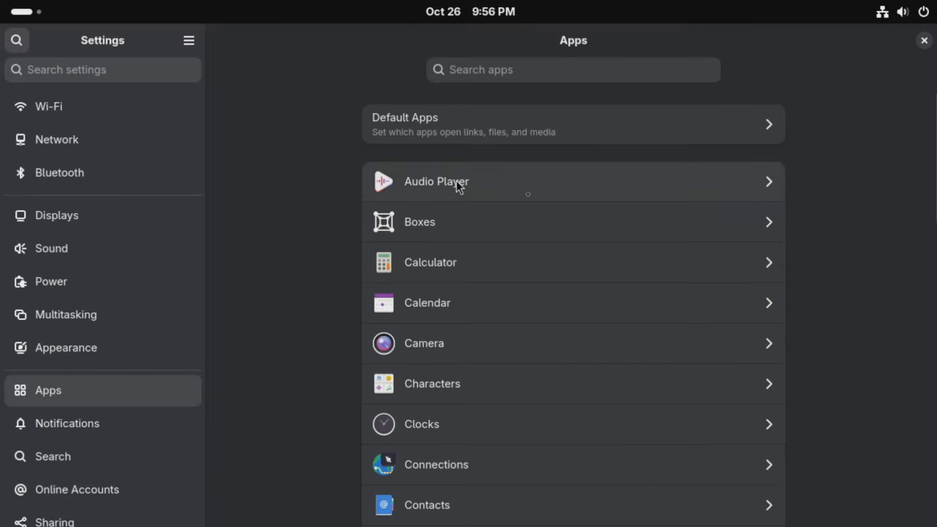
Examine the Audio Player app's settings and permissions and return to the app list.
{"action": "left_click", "coordinate": [486, 190]}
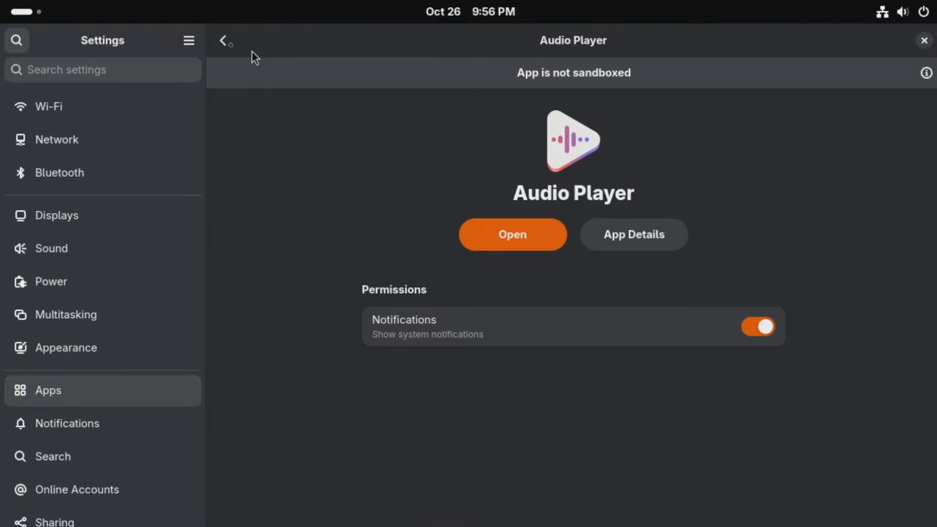
{"action": "left_click", "coordinate": [230, 43]}
{"action": "left_click", "coordinate": [448, 177]}
{"action": "left_click", "coordinate": [227, 44]}
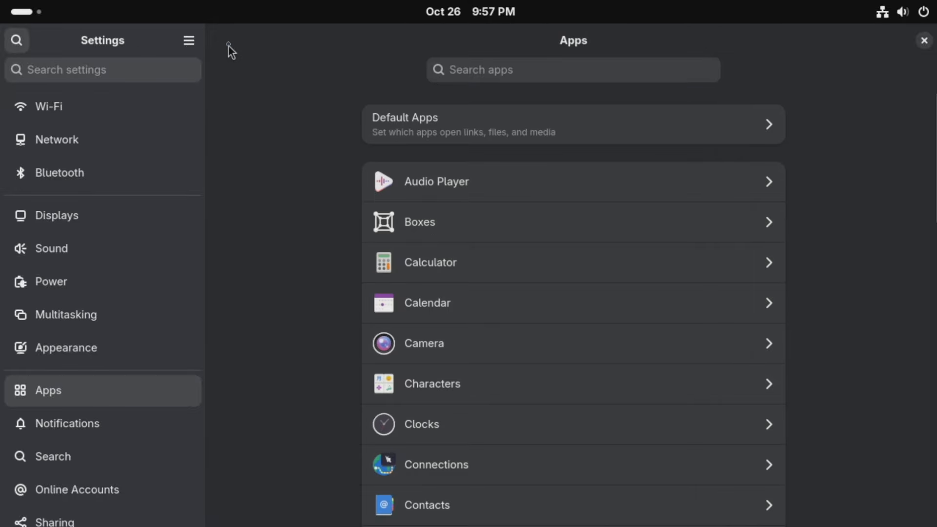
Find Firefox in the app list, examine its Search and Notifications permissions, and return to the list.
{"action": "left_click_drag", "start_coordinate": [931, 155], "coordinate": [920, 263]}
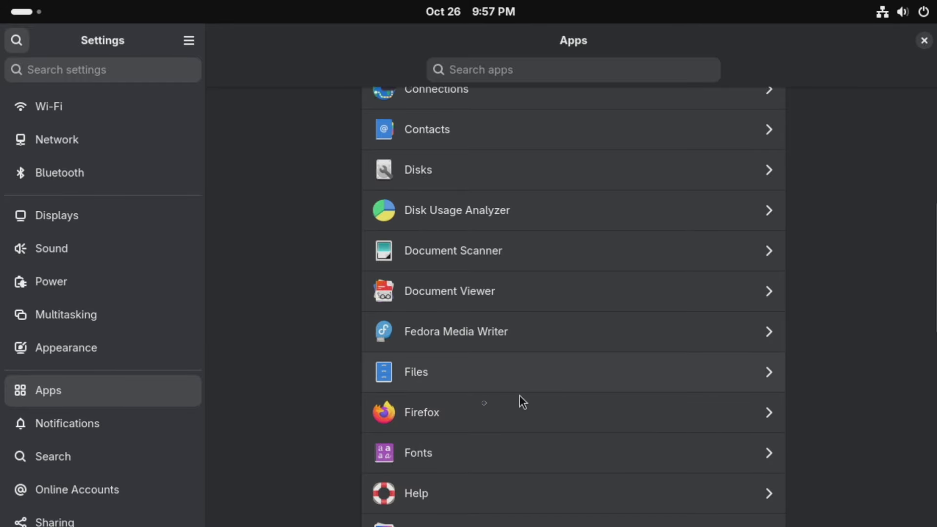
{"action": "left_click", "coordinate": [476, 407]}
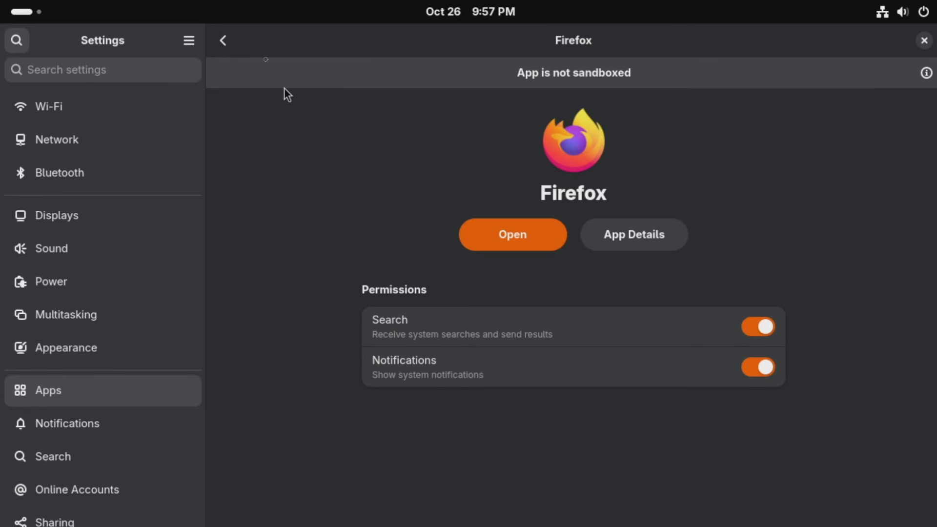
{"action": "left_click", "coordinate": [223, 42]}
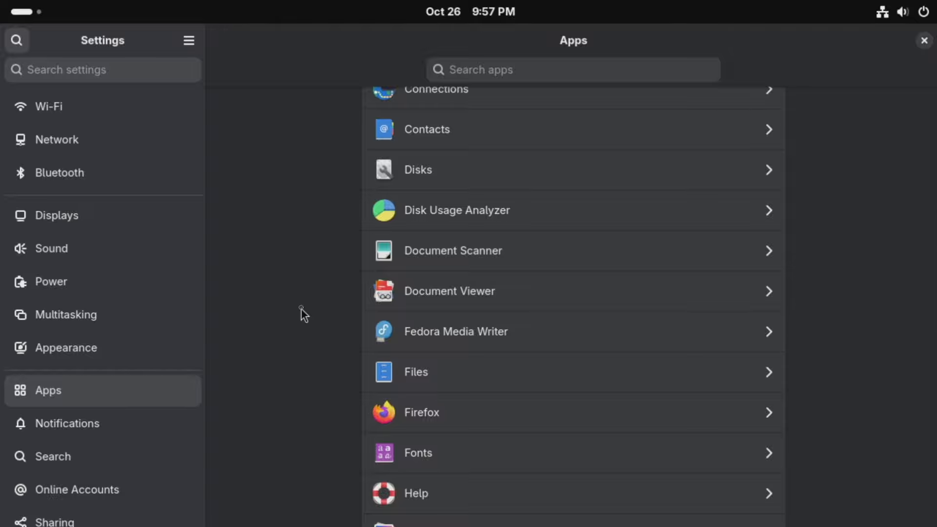
Review the Notifications, Search and Online Accounts pages of the settings.
{"action": "left_click", "coordinate": [89, 433]}
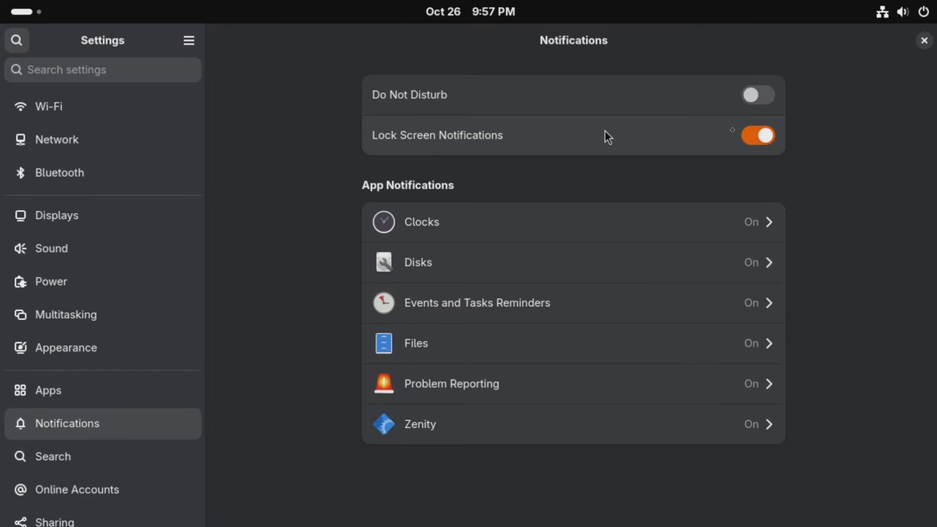
{"action": "left_click", "coordinate": [79, 453]}
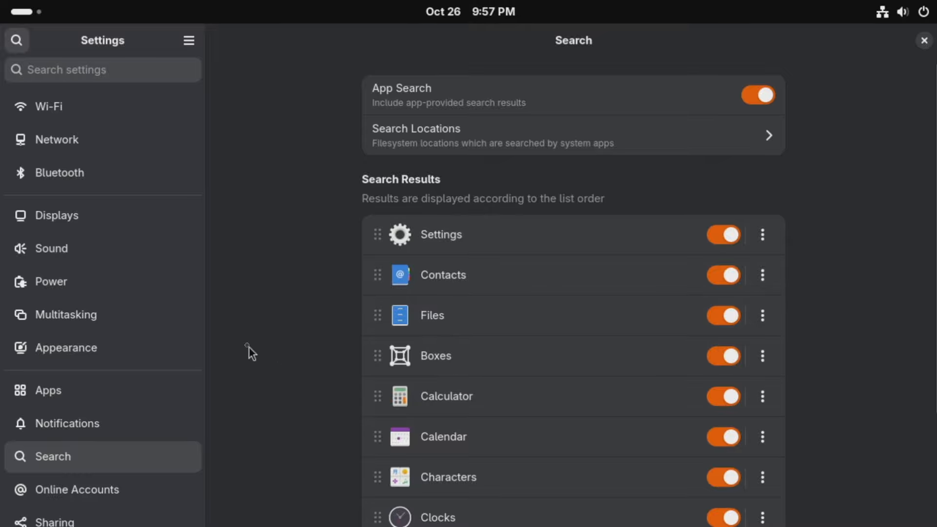
{"action": "left_click", "coordinate": [112, 486]}
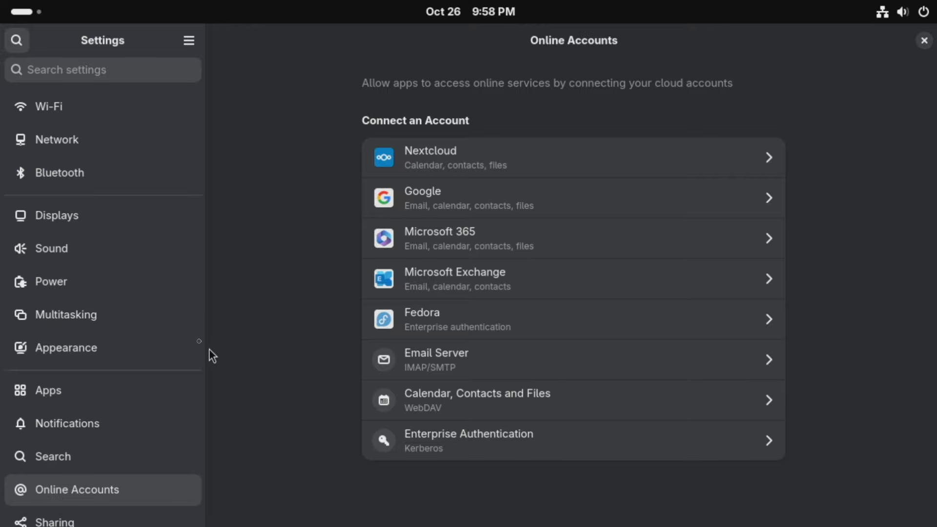
Review the Sharing page and the Wellbeing page's screen time, screen limit and break reminder options.
{"action": "left_click_drag", "start_coordinate": [200, 256], "coordinate": [200, 439]}
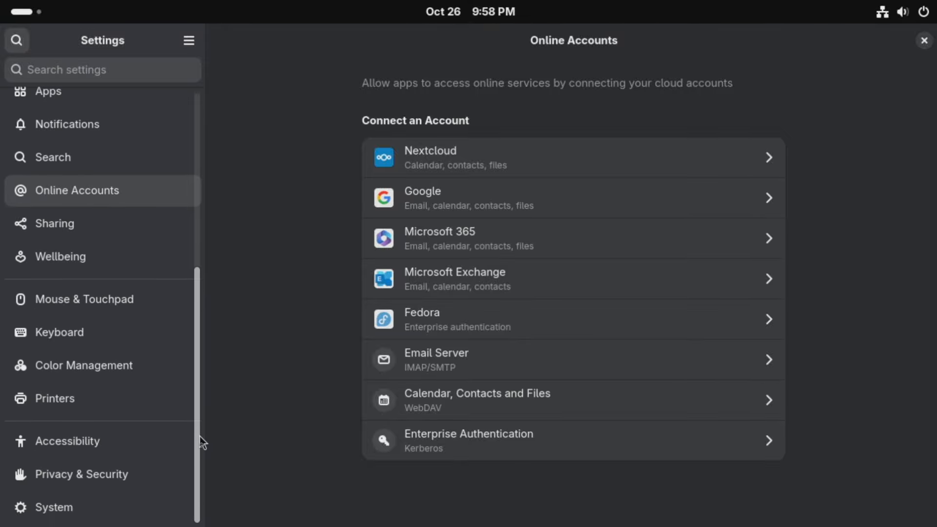
{"action": "left_click", "coordinate": [79, 230]}
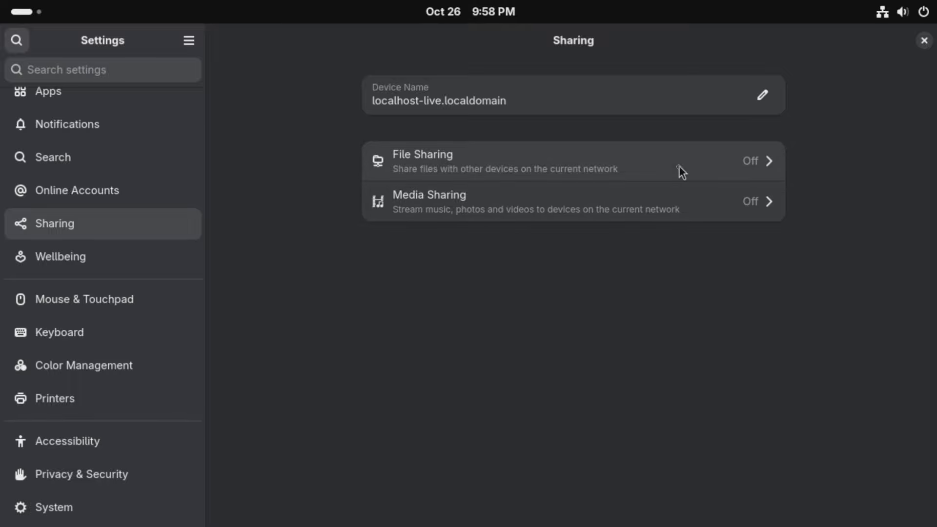
{"action": "left_click", "coordinate": [63, 254]}
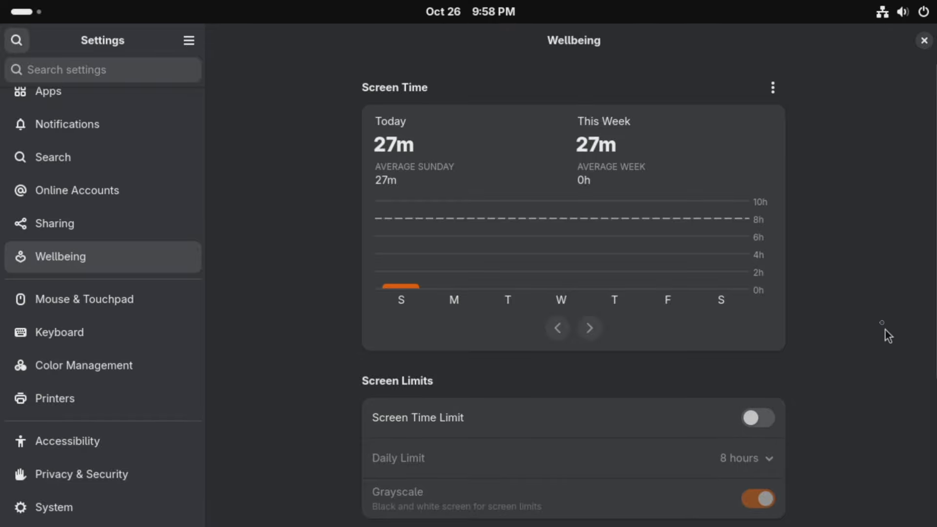
{"action": "scroll", "coordinate": [885, 335], "scroll_direction": "down", "scroll_amount": 5}
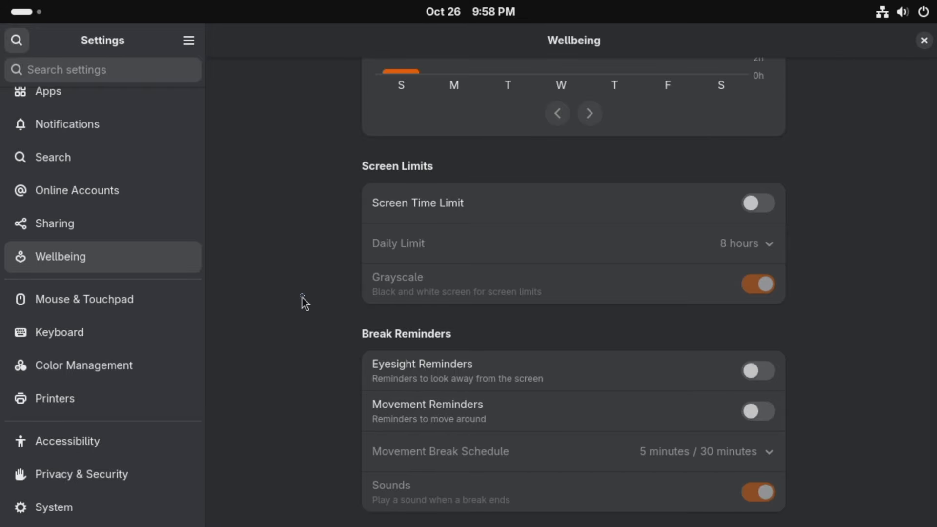
Examine the Mouse & Touchpad options and the Keyboard page's input source, special character and shortcut options.
{"action": "left_click", "coordinate": [71, 309]}
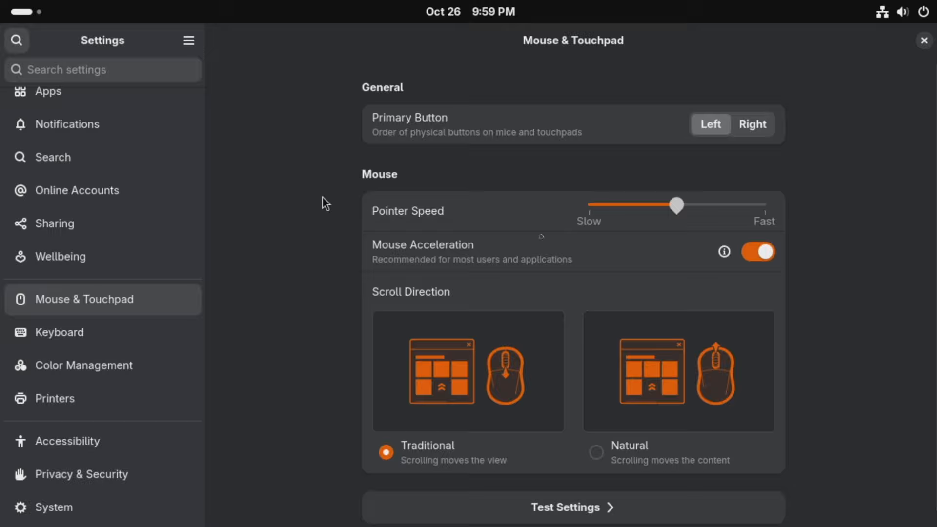
{"action": "scroll", "coordinate": [863, 151], "scroll_direction": "down", "scroll_amount": 1}
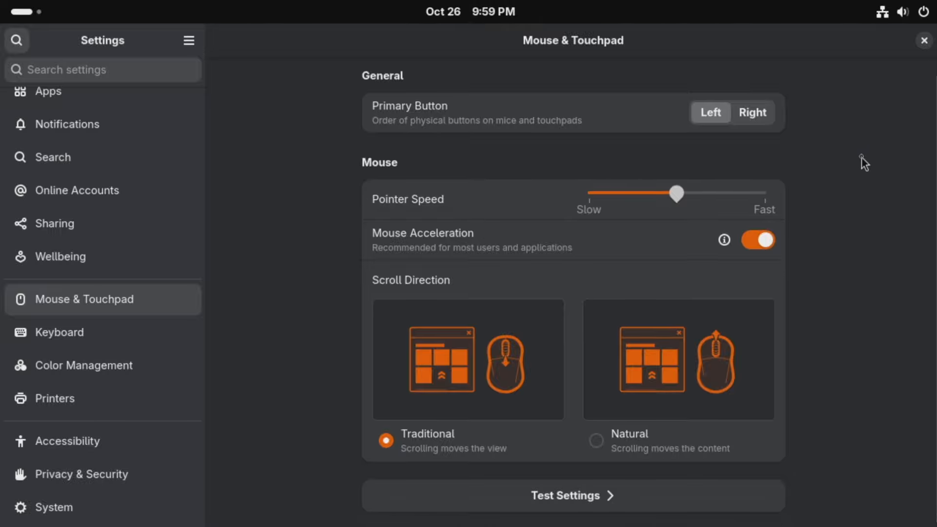
{"action": "scroll", "coordinate": [862, 157], "scroll_direction": "up", "scroll_amount": 1}
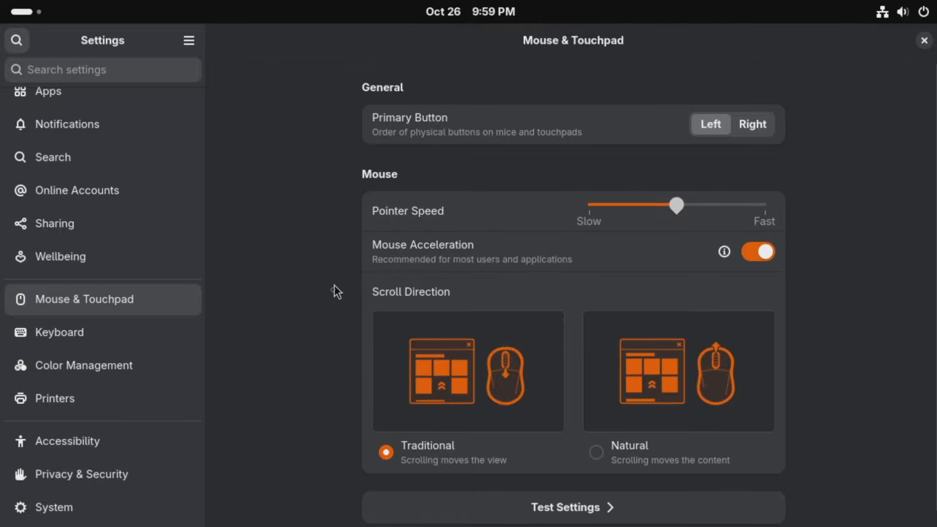
{"action": "left_click", "coordinate": [154, 335]}
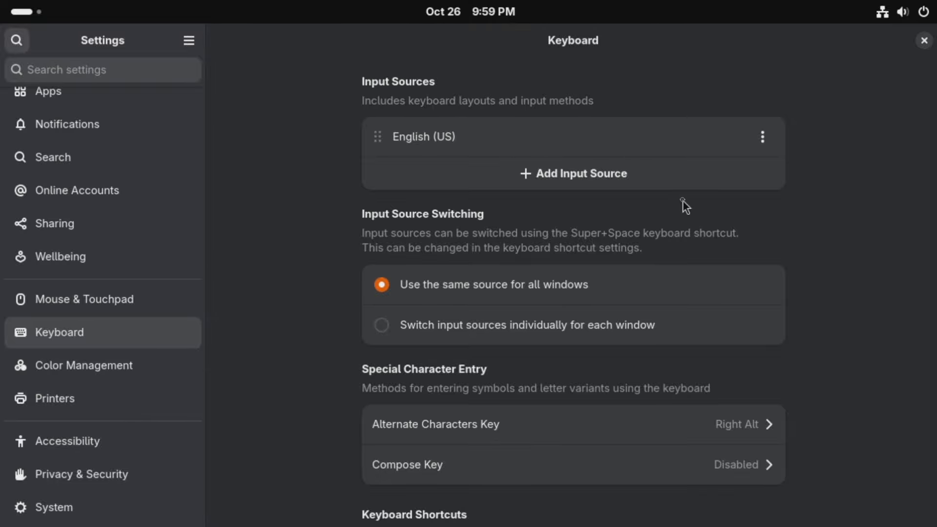
{"action": "scroll", "coordinate": [821, 274], "scroll_direction": "down", "scroll_amount": 2}
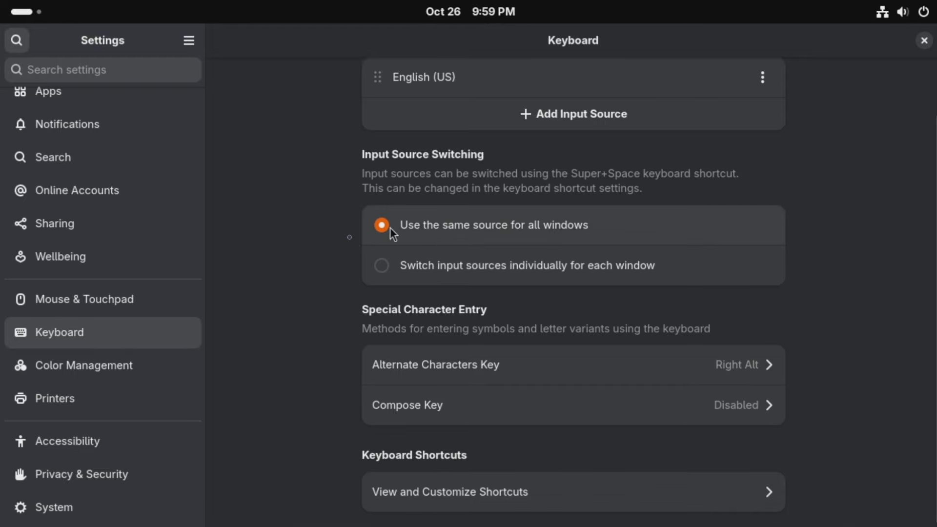
{"action": "scroll", "coordinate": [306, 246], "scroll_direction": "up", "scroll_amount": 2}
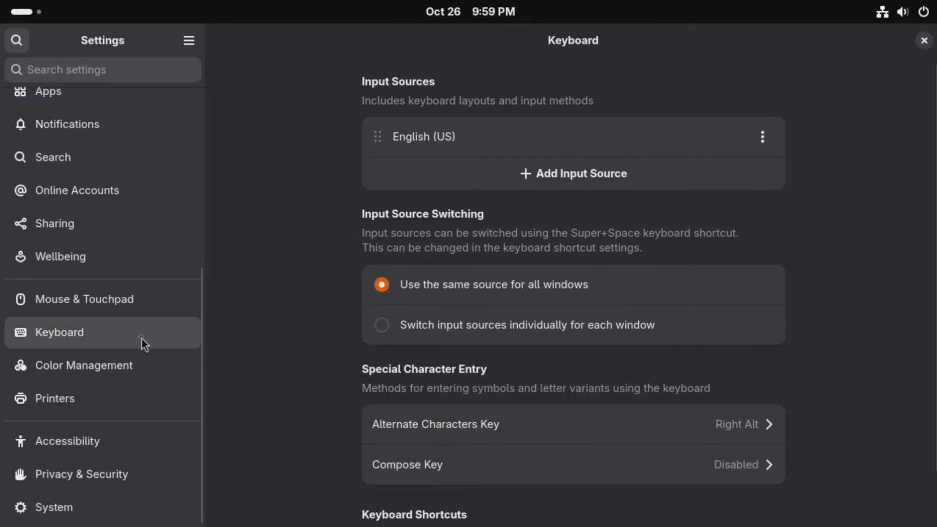
Review the Color Management, Printers, Accessibility and Privacy & Security settings pages.
{"action": "left_click", "coordinate": [126, 369]}
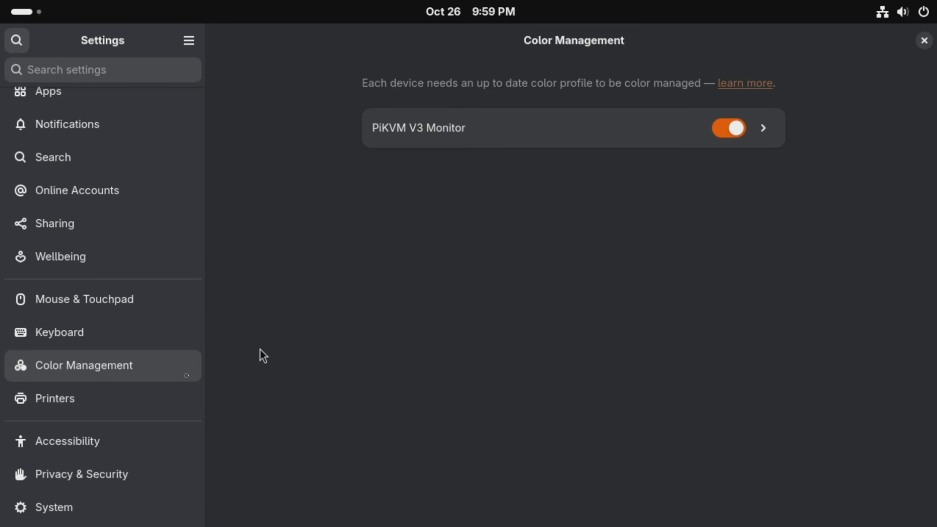
{"action": "key", "text": "Down"}
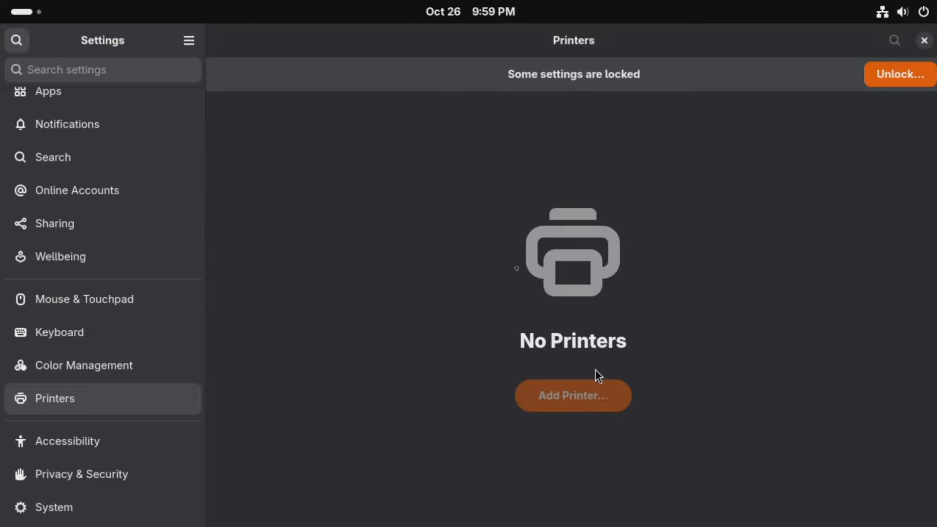
{"action": "left_click", "coordinate": [111, 437]}
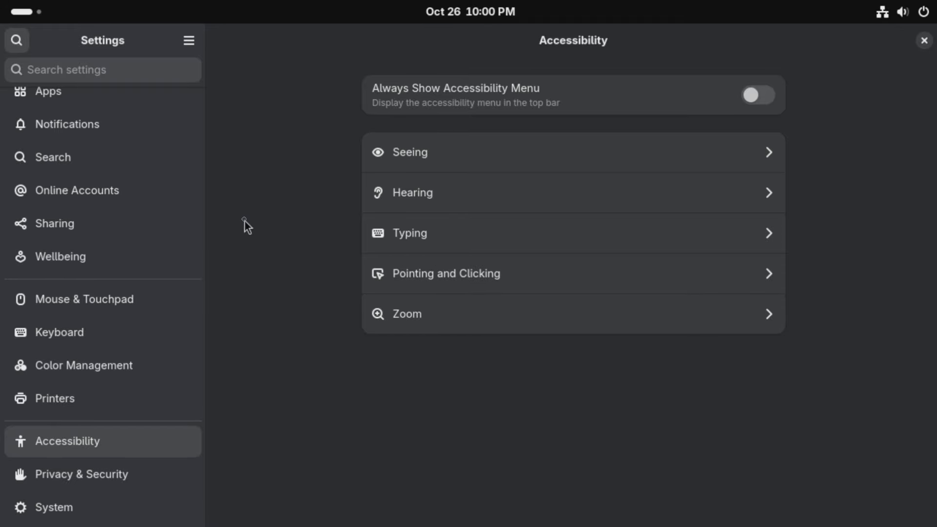
{"action": "left_click", "coordinate": [101, 471]}
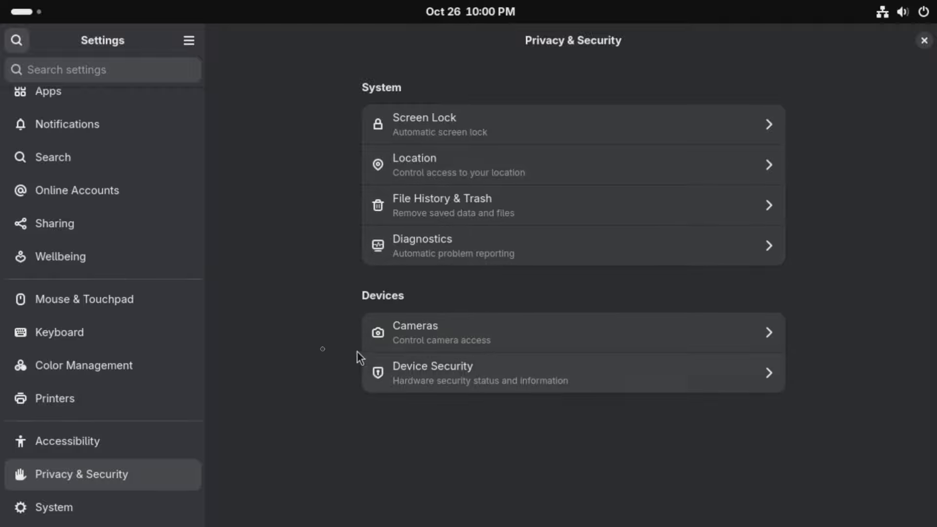
Examine the Users and About pages in the System settings and return to the System overview.
{"action": "left_click", "coordinate": [79, 507]}
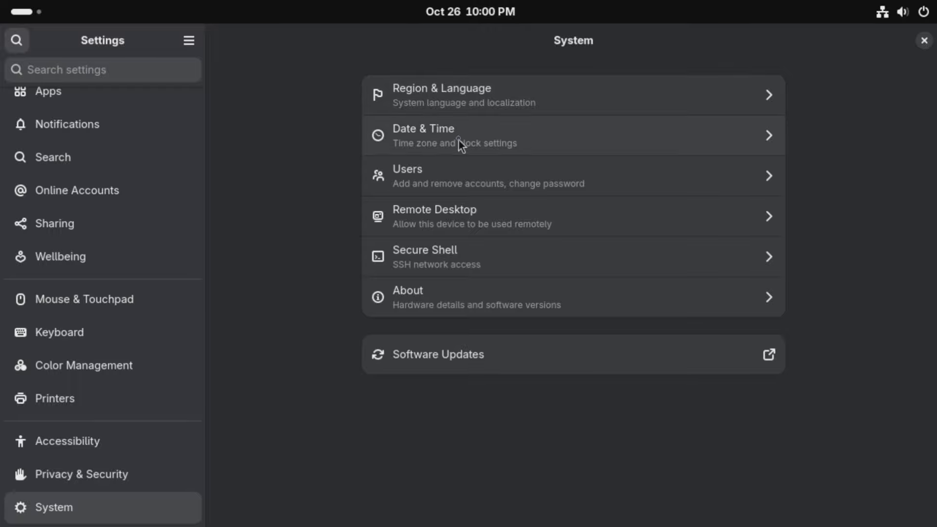
{"action": "left_click", "coordinate": [531, 173]}
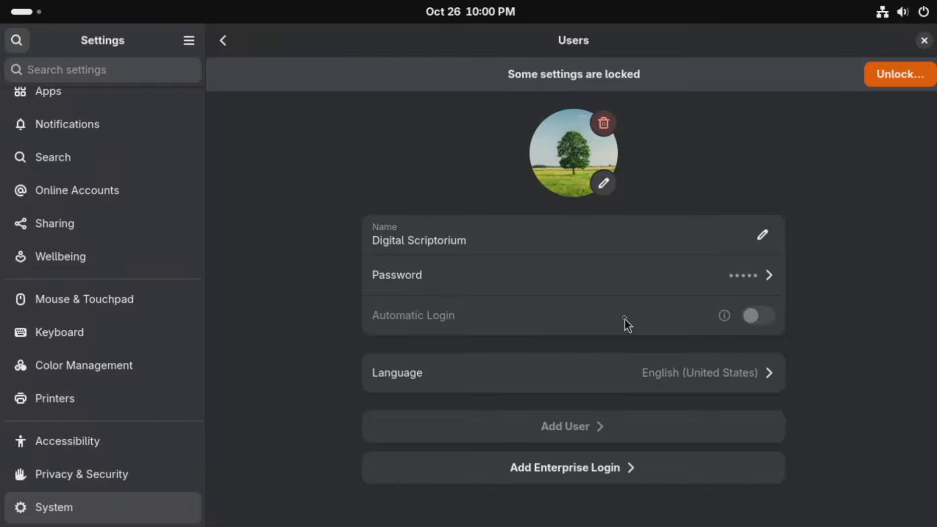
{"action": "left_click", "coordinate": [221, 42]}
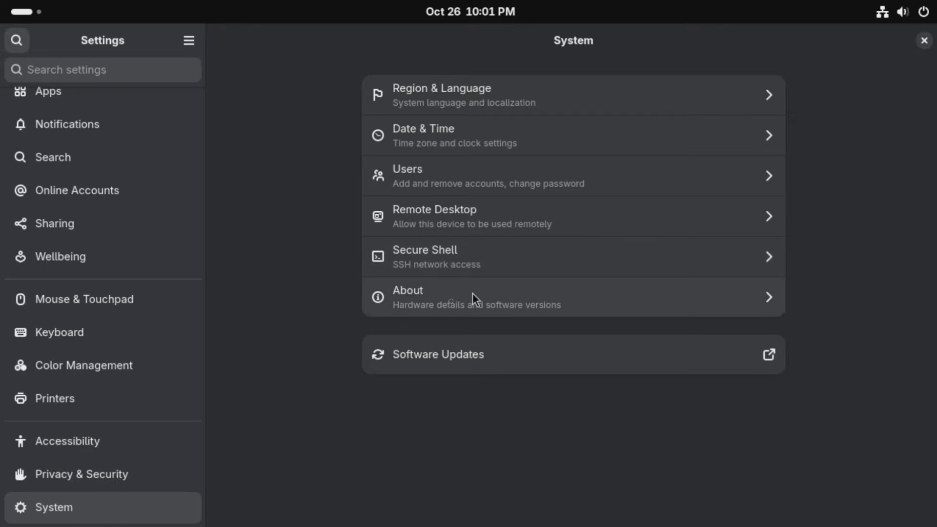
{"action": "left_click", "coordinate": [510, 313]}
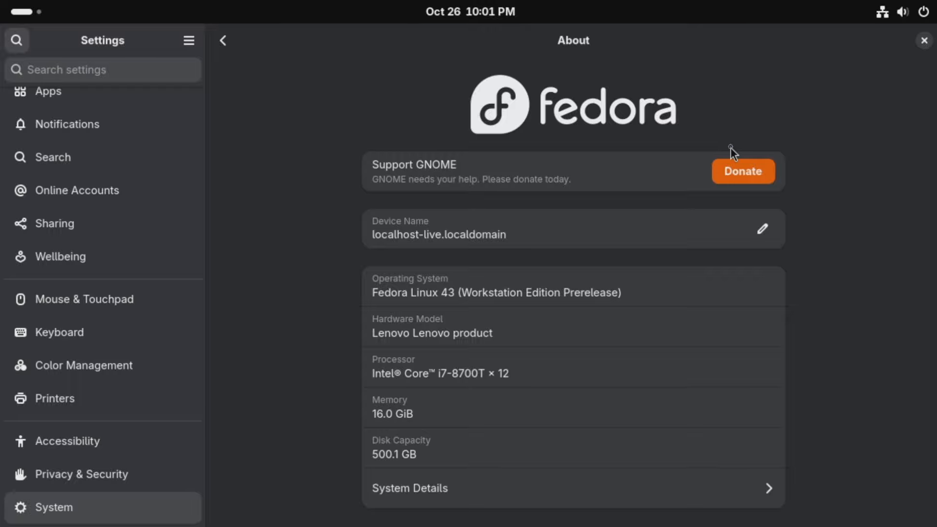
{"action": "left_click", "coordinate": [223, 40]}
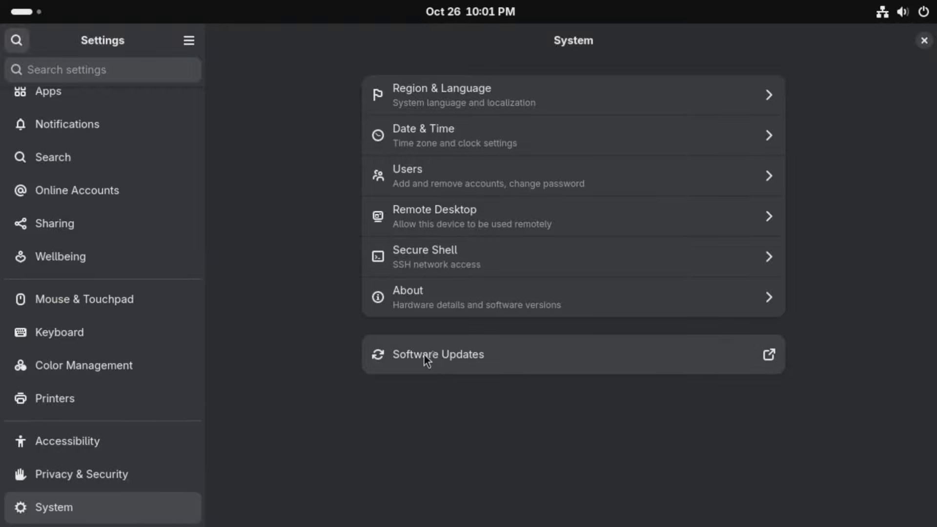
Refresh the available software updates from the System settings, and close the updates and Settings windows.
{"action": "left_click", "coordinate": [485, 359]}
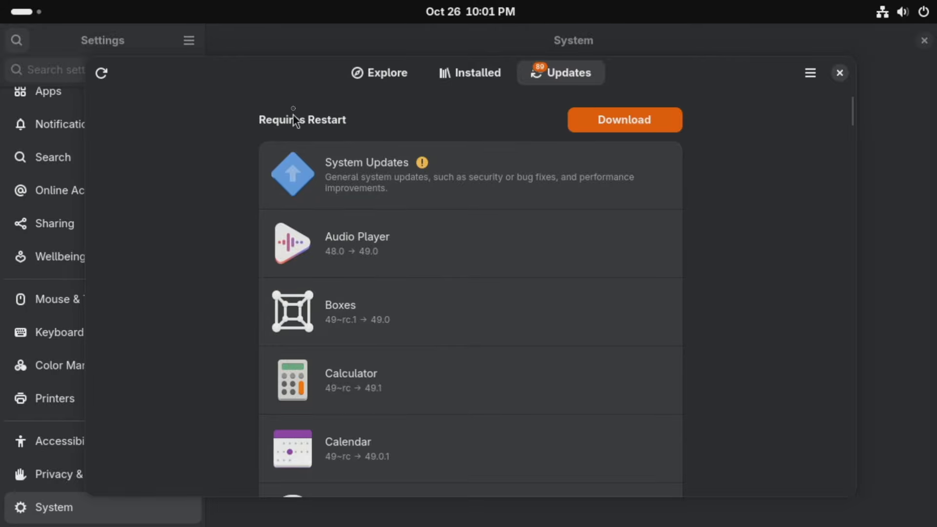
{"action": "left_click", "coordinate": [102, 78]}
{"action": "left_click", "coordinate": [840, 73]}
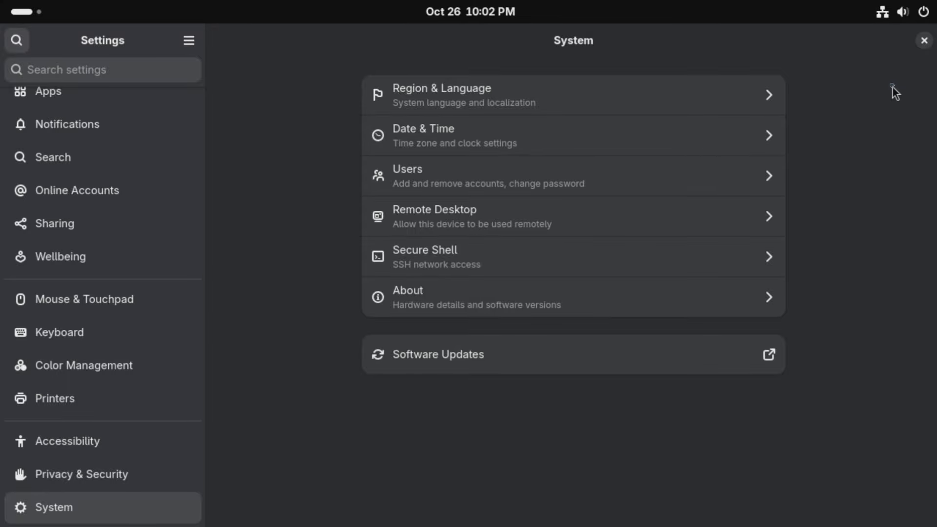
{"action": "left_click", "coordinate": [924, 41]}
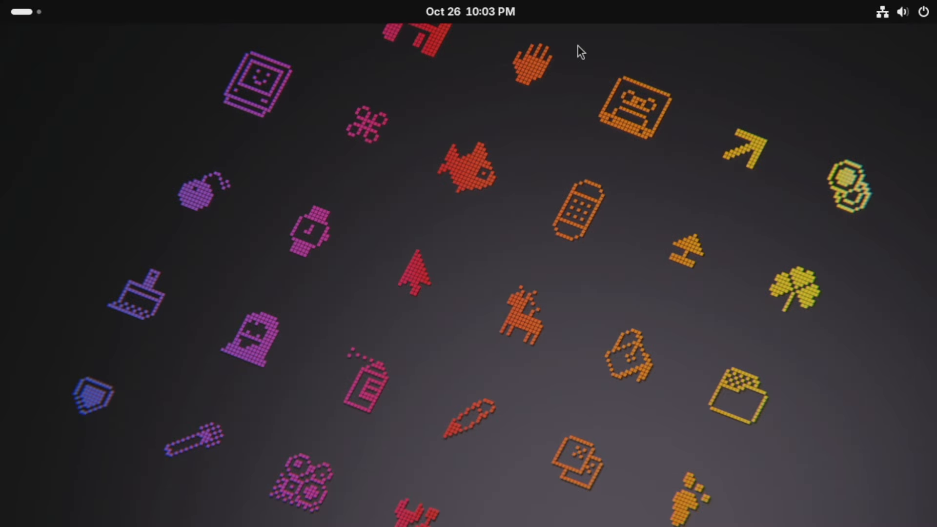